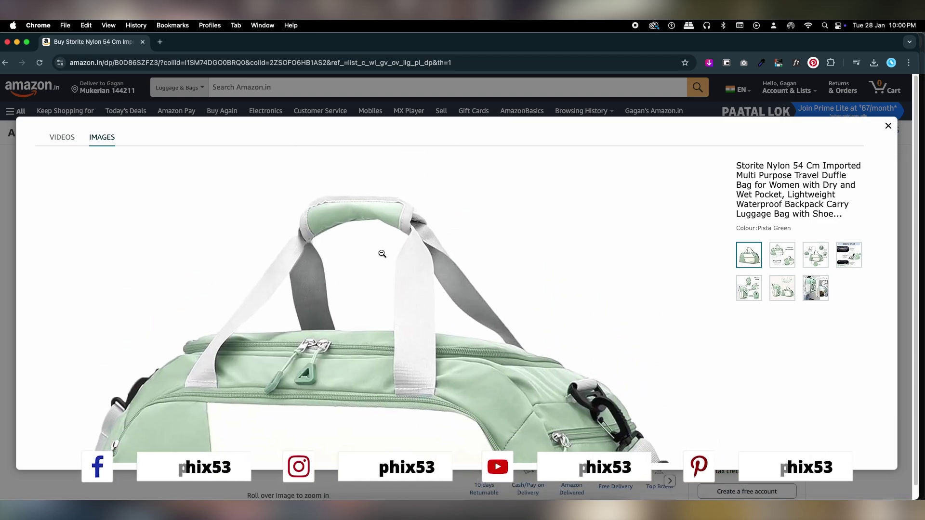
- Open the full-size green Storite duffle bag photo in its own tab and copy the image
right_click(383, 288)
left_click(416, 312)
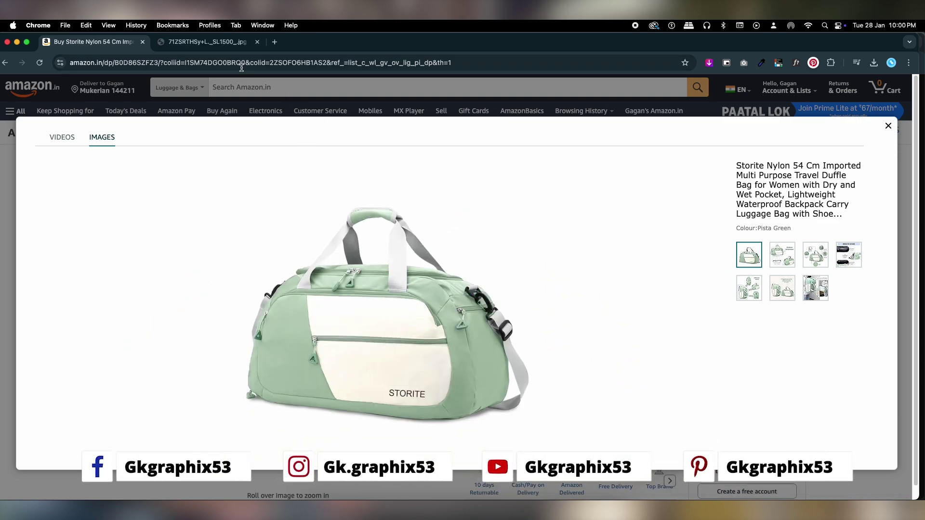
left_click(221, 41)
right_click(448, 246)
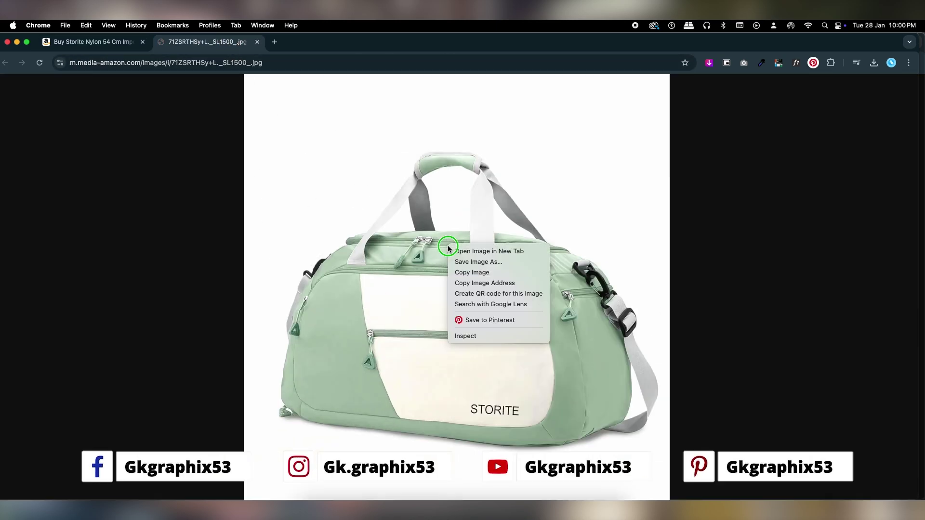
left_click(472, 273)
- Switch to Photoshop, create a new 1080 × 1350 px document at 200 ppi and paste the bag image into it
left_click(439, 503)
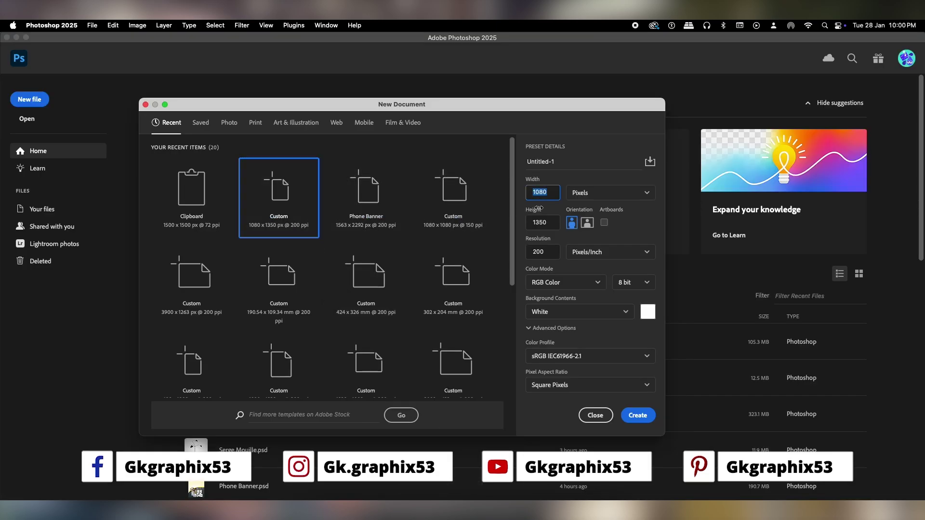
left_click(636, 415)
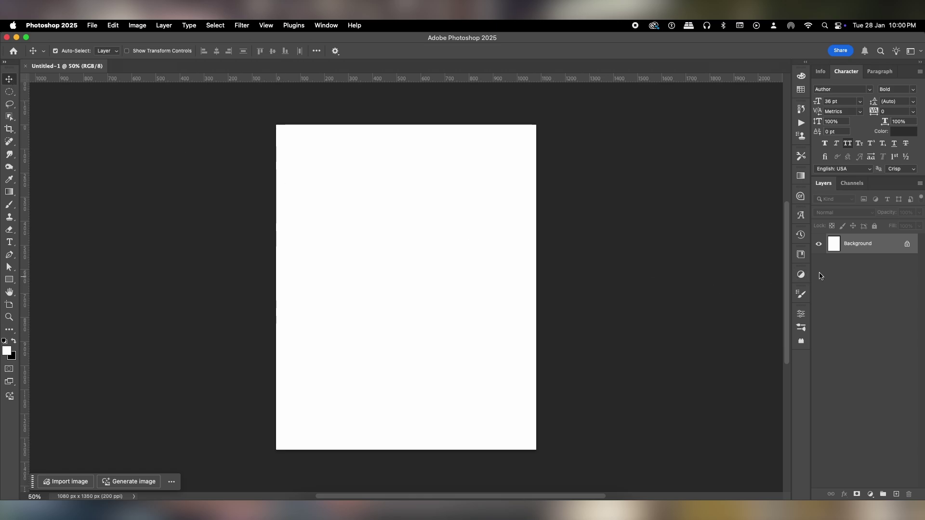
key("super+v")
- Convert the pasted bag layer to a smart object and scale it down so the whole bag fits within the page width
right_click(872, 244)
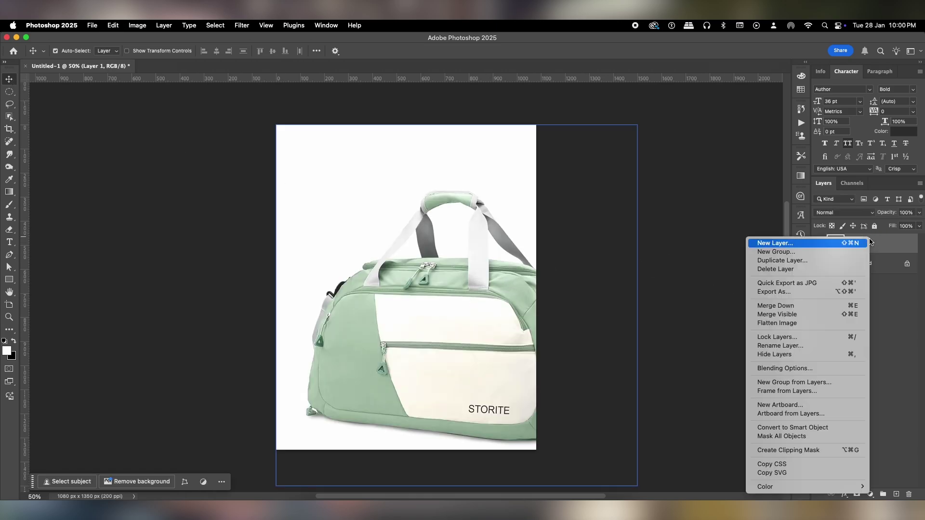
left_click(795, 430)
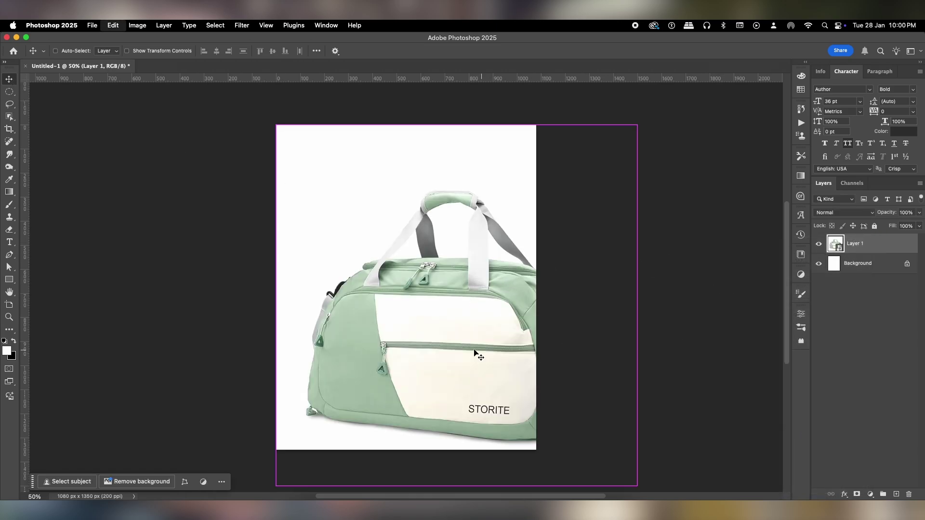
key("super+t")
left_click_drag(467, 345, 448, 342)
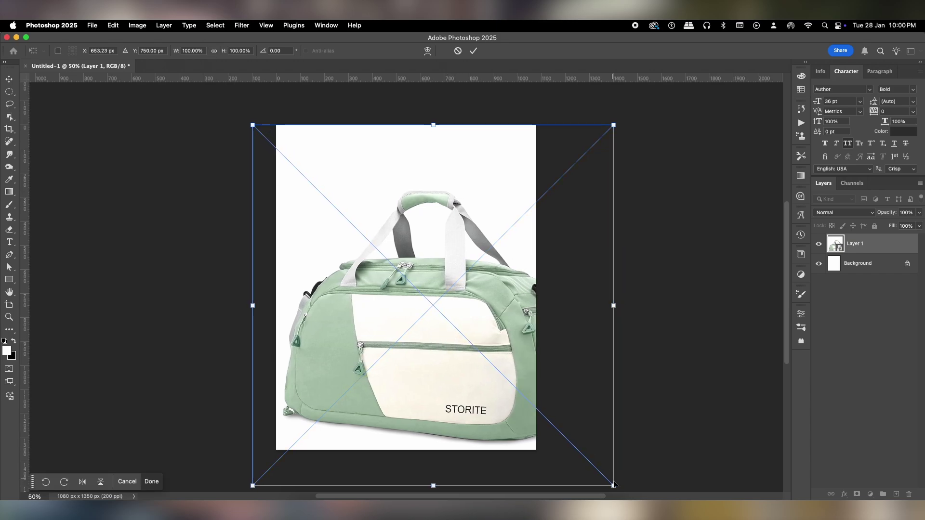
left_click_drag(614, 484, 534, 419)
left_click_drag(250, 416, 263, 399)
key("Return")
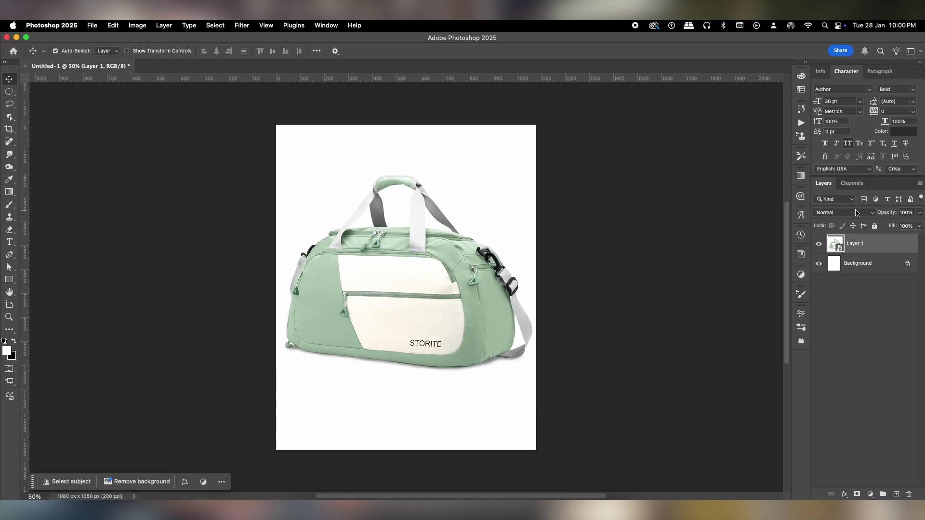
- Select the whole bag, including its handles and shoulder strap, with the Object Selection tool
left_click(9, 119)
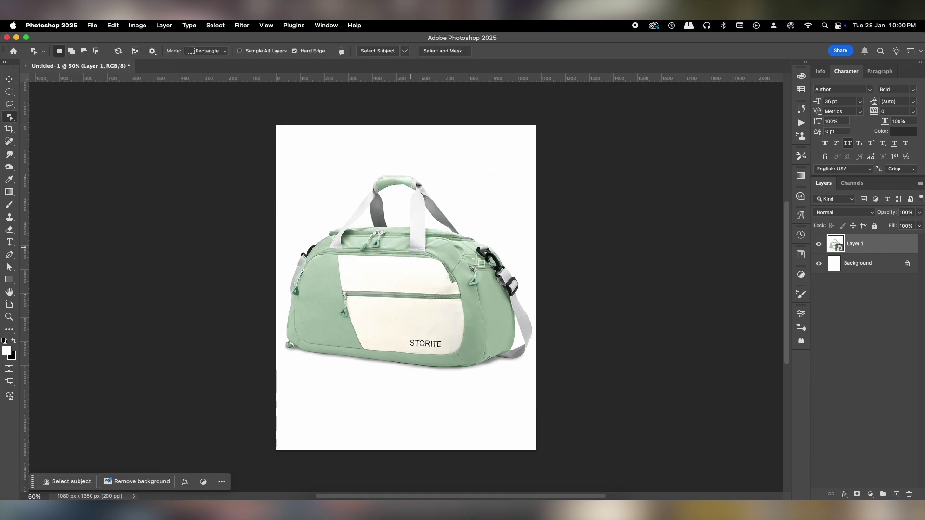
left_click(407, 257)
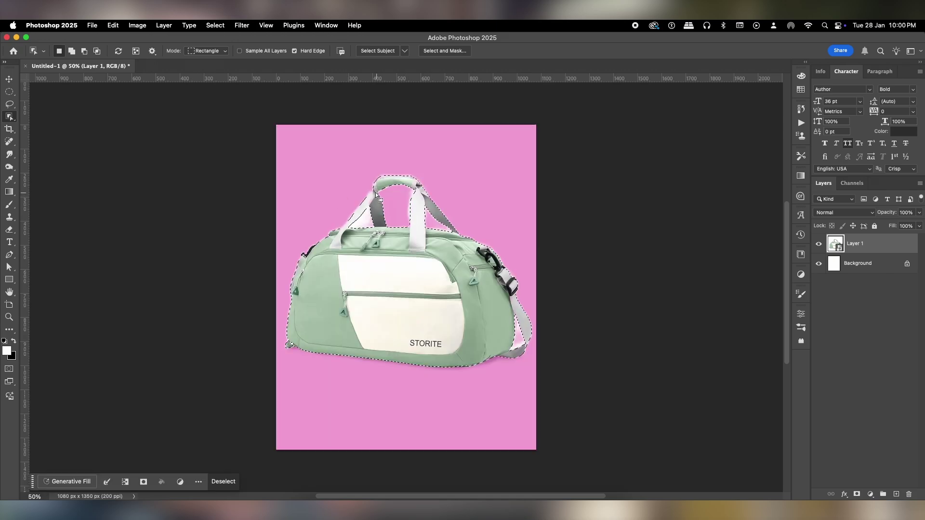
scroll(371, 193, "up", 5)
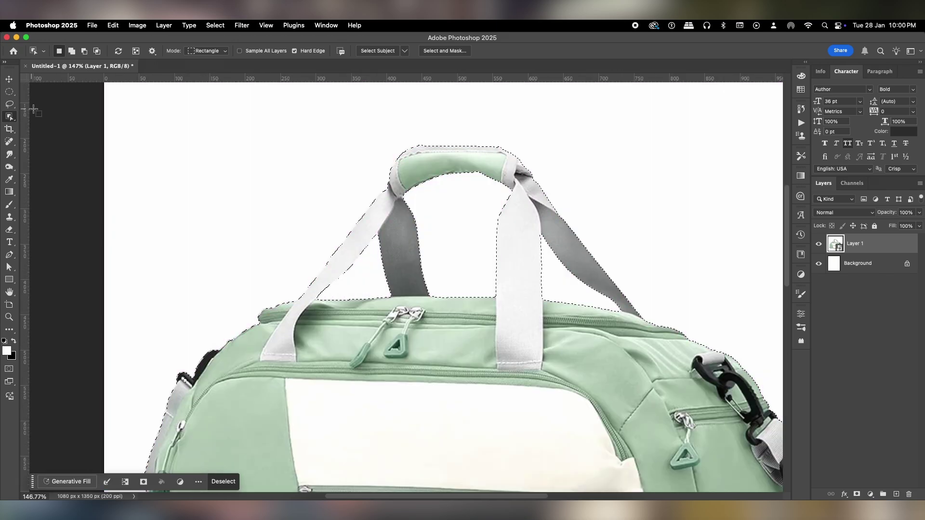
scroll(414, 222, "down", 2)
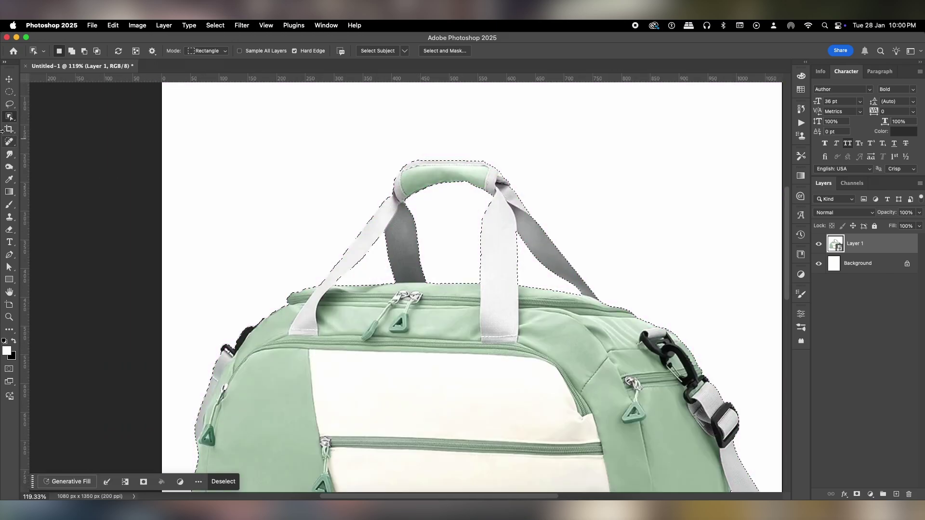
left_click(6, 80)
- Subtract the white gap beside the bag's lower-left zipper pull from the selection with the Lasso tool
scroll(409, 256, "down", 3)
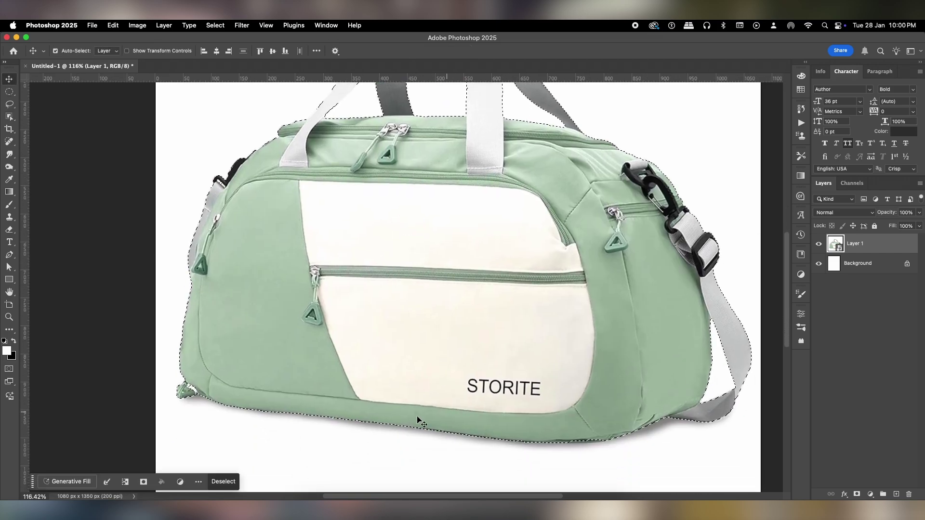
scroll(185, 385, "up", 6)
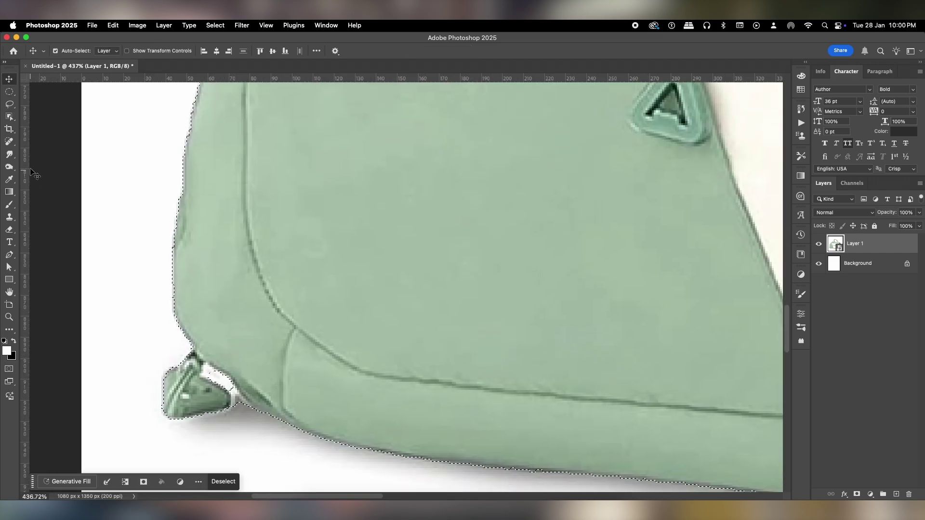
left_click(10, 104)
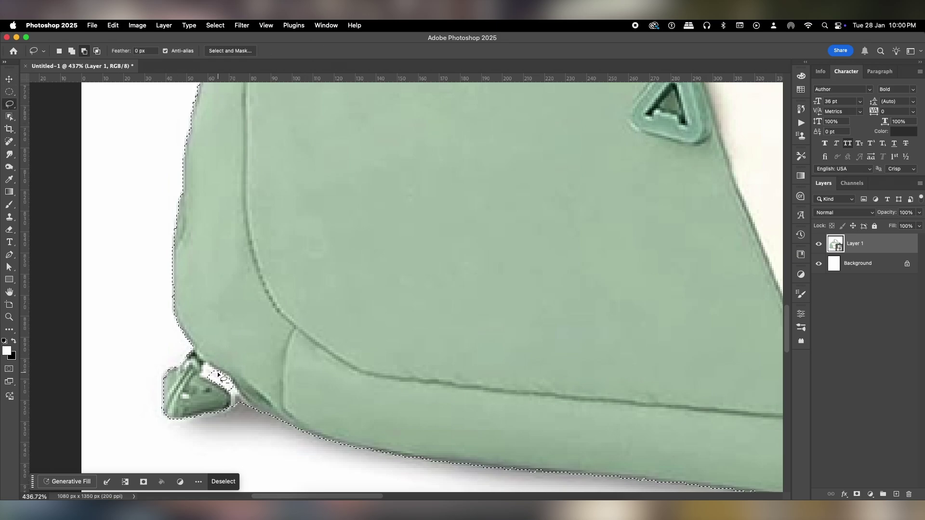
mouse_move(209, 367)
left_mouse_down()
mouse_move(226, 384)
mouse_move(214, 369)
left_mouse_up()
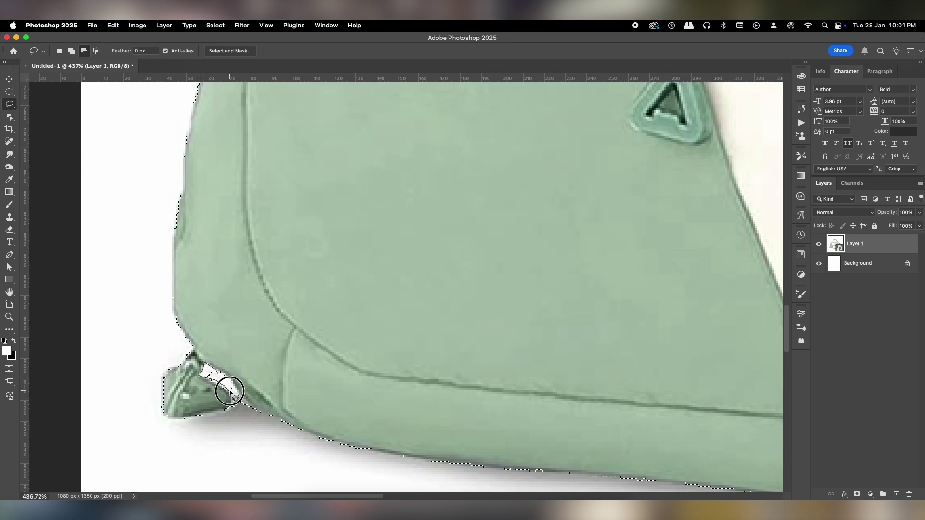
left_click_drag(209, 371, 208, 370)
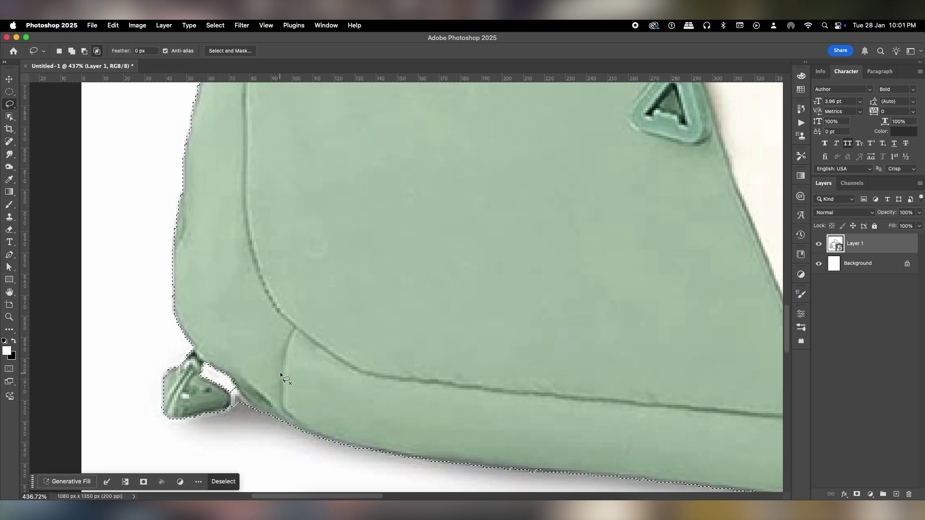
- Mask the bag layer with the current selection to remove its white background, and convert the masked layer to a smart object
scroll(289, 366, "down", 10)
left_click_drag(419, 365, 326, 369)
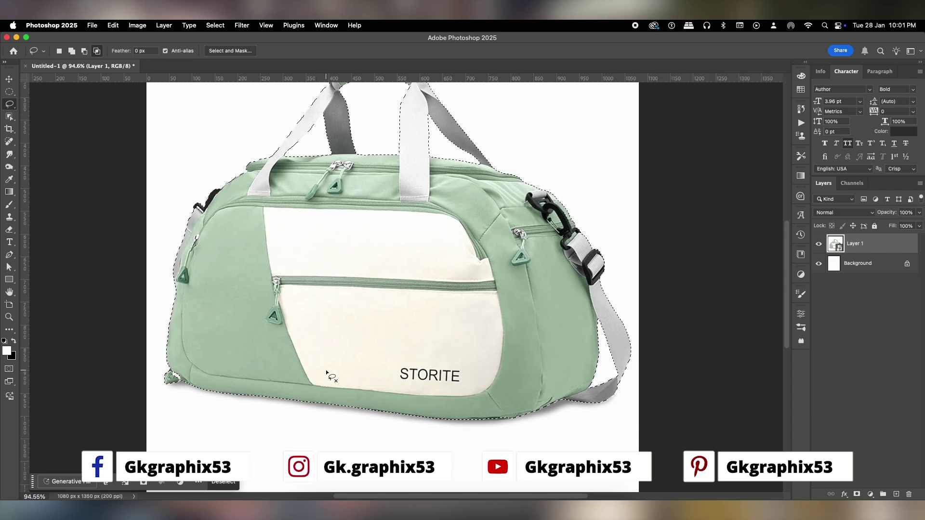
scroll(333, 364, "down", 2)
left_click(12, 81)
scroll(318, 267, "down", 3)
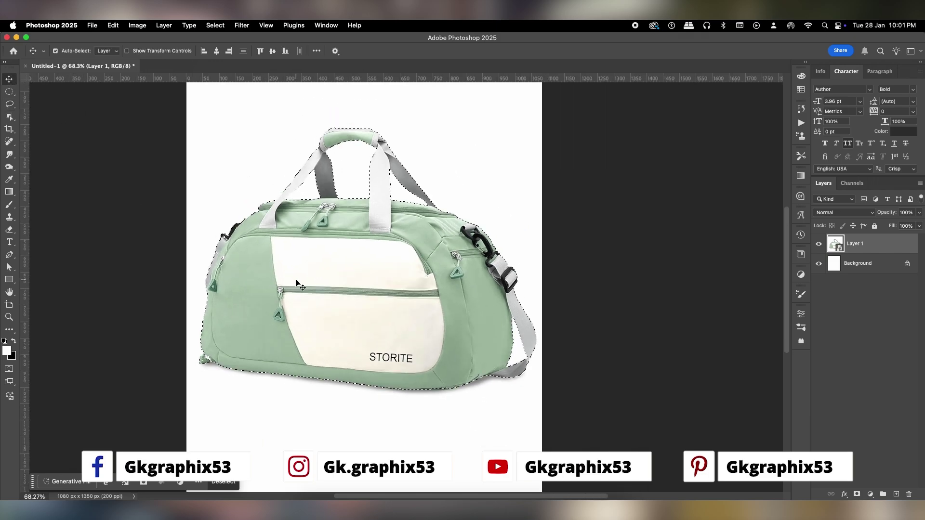
scroll(314, 205, "up", 5)
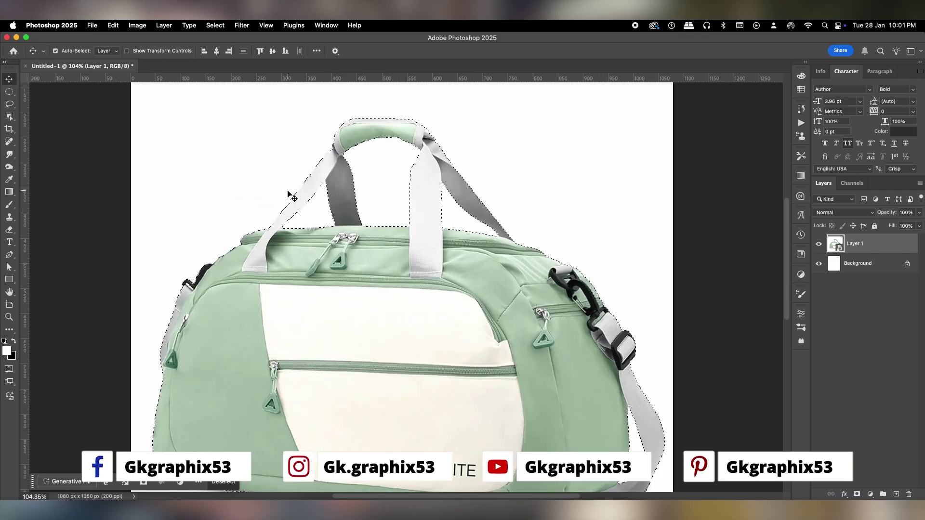
scroll(294, 198, "down", 5)
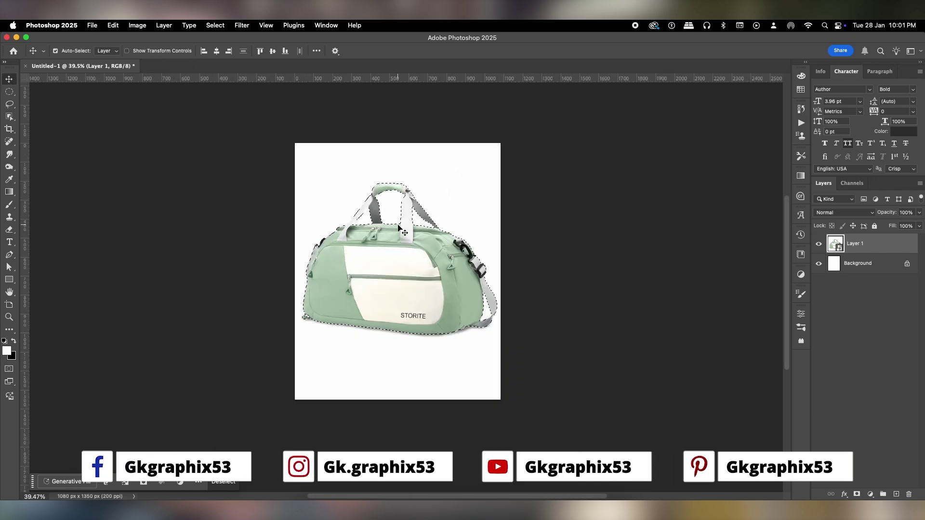
left_click(857, 494)
right_click(882, 245)
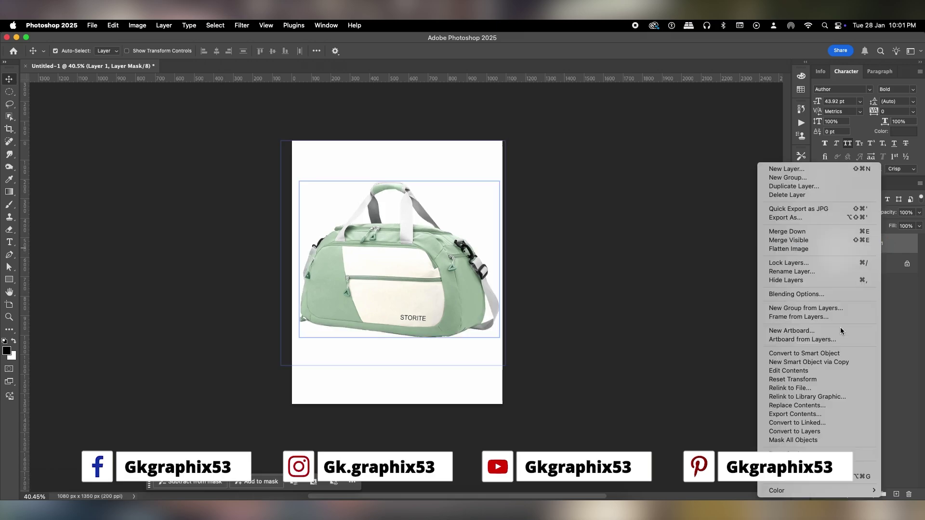
left_click(821, 354)
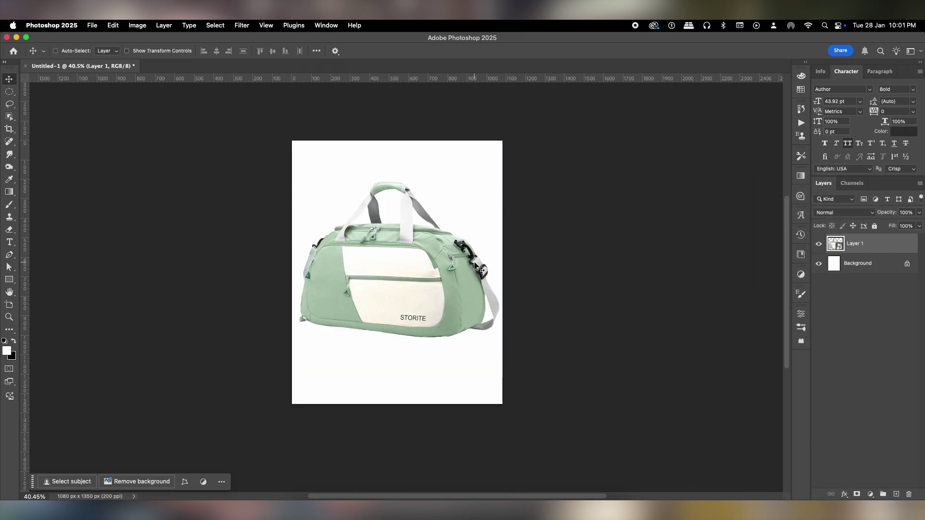
scroll(475, 267, "up", 3)
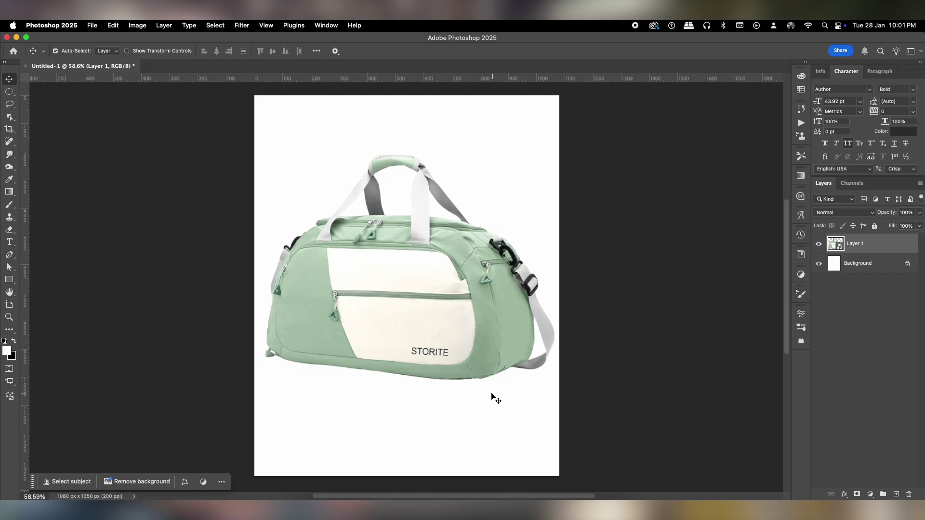
- Hide the bag layer and paste wonderful-landscape-ukrainian-carpathian-mountains.jpg from Finder as a new layer directly above the Background
left_click(818, 243)
left_click(861, 271)
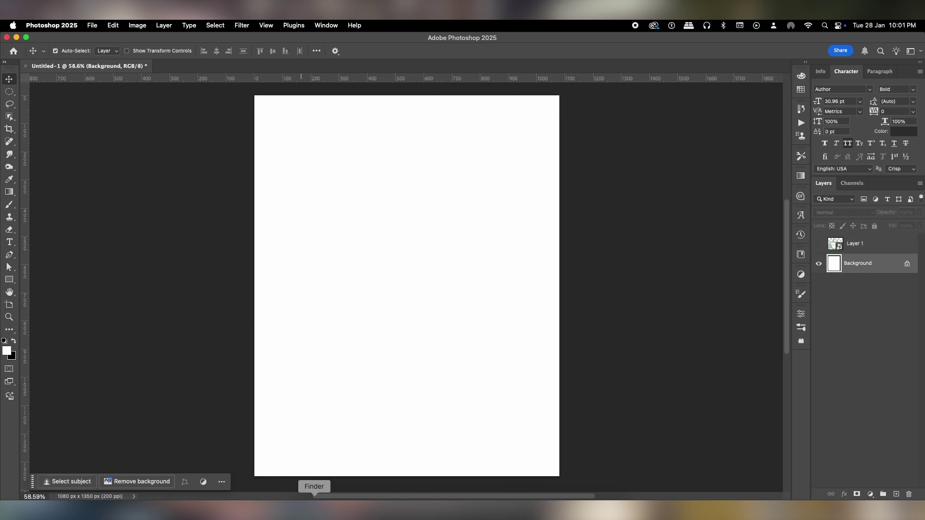
left_click(314, 510)
left_click(196, 228)
key("space")
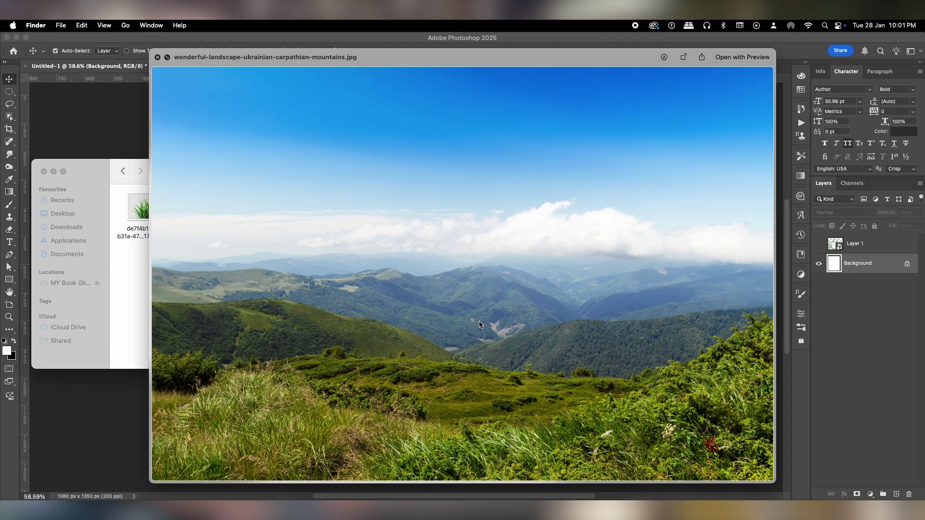
key("space")
left_click(597, 188)
key("super+v")
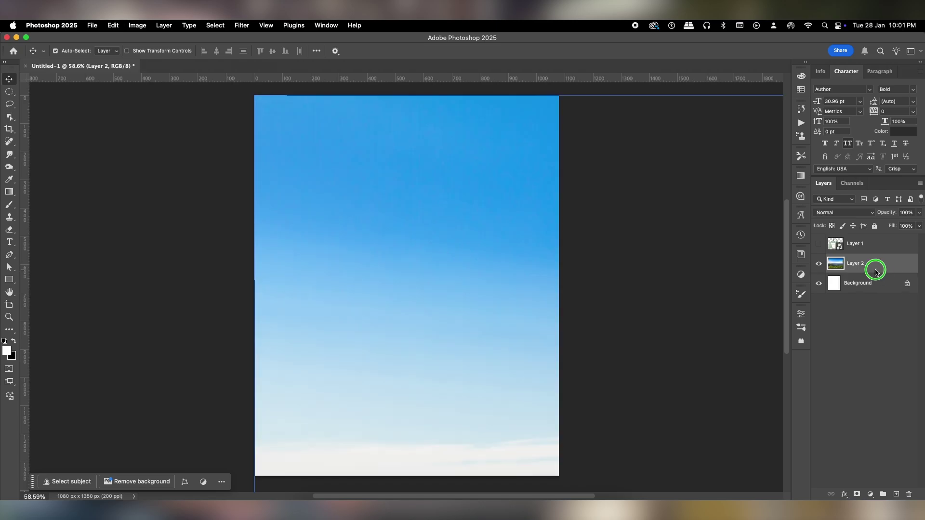
- Convert the landscape layer to a smart object and scale it down proportionally to about 62%
right_click(875, 266)
left_click(798, 432)
key("super+t")
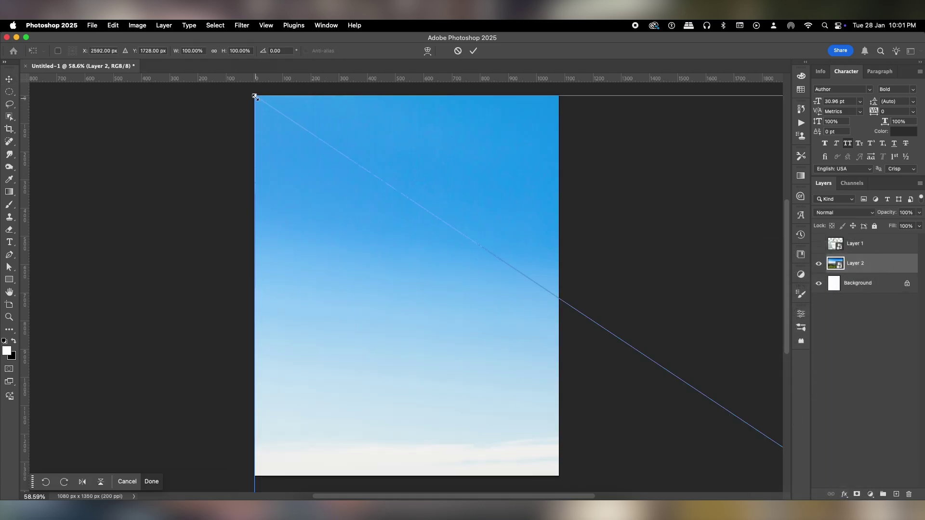
left_click_drag(255, 96, 419, 205)
left_click_drag(549, 323, 272, 212)
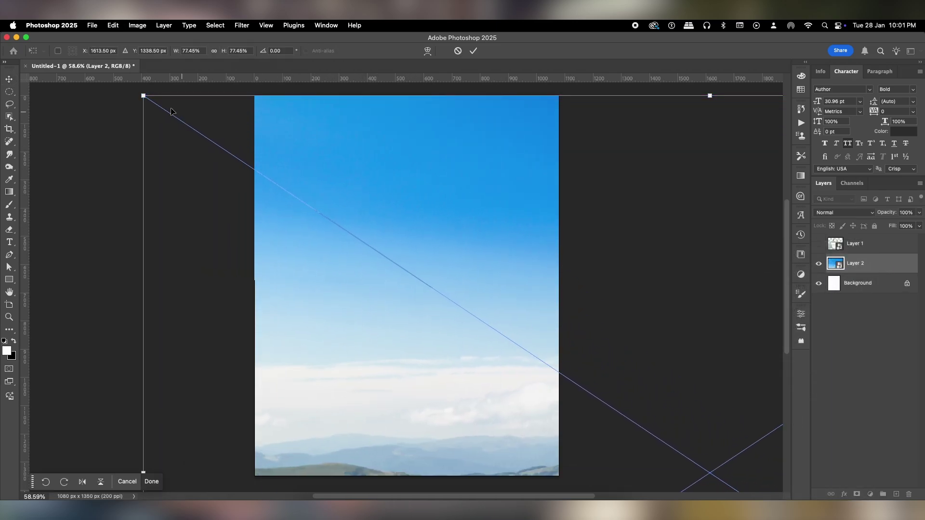
left_click_drag(143, 95, 269, 168)
left_click_drag(546, 362, 357, 193)
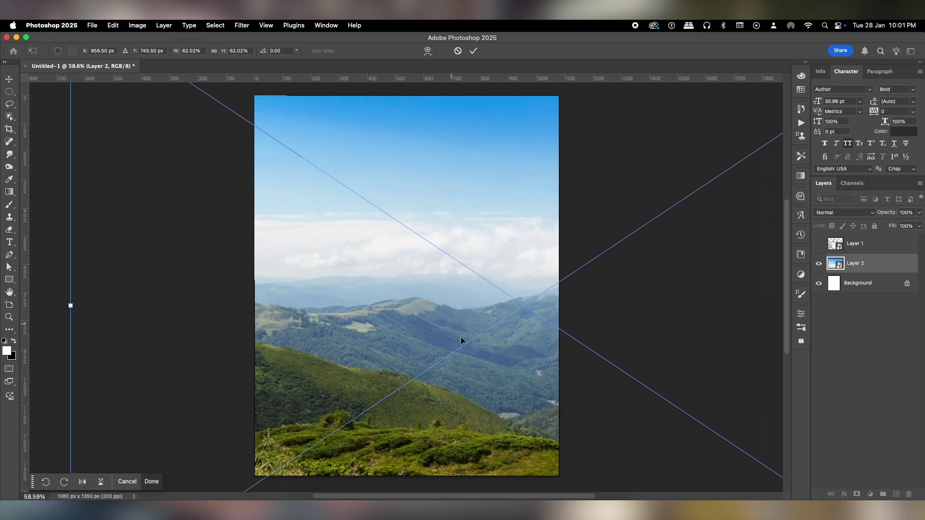
- Scale the landscape down further and position it so clouds, mountains and foreground grass fill the page
left_click_drag(461, 340, 401, 249)
left_click_drag(448, 355, 390, 260)
left_click_drag(447, 331, 438, 385)
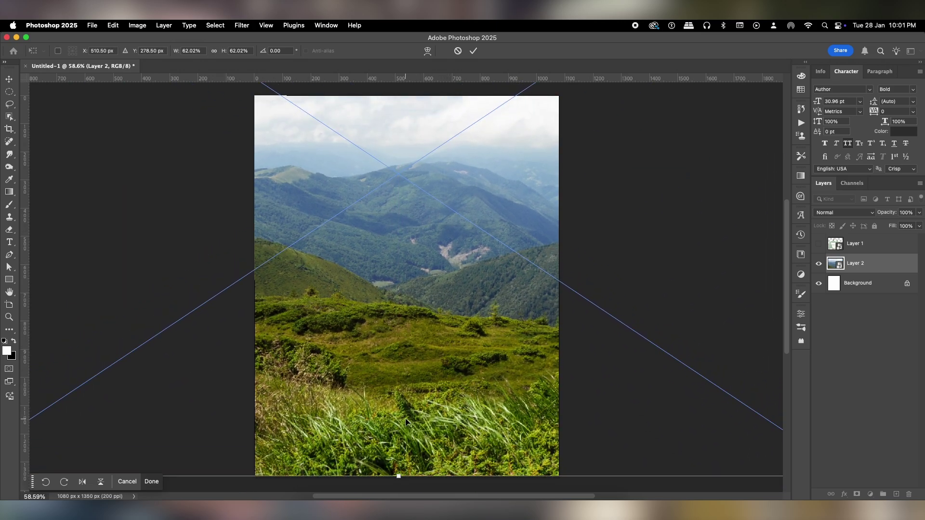
left_click_drag(399, 473, 411, 425)
left_click_drag(429, 345, 450, 395)
scroll(450, 395, "down", 5)
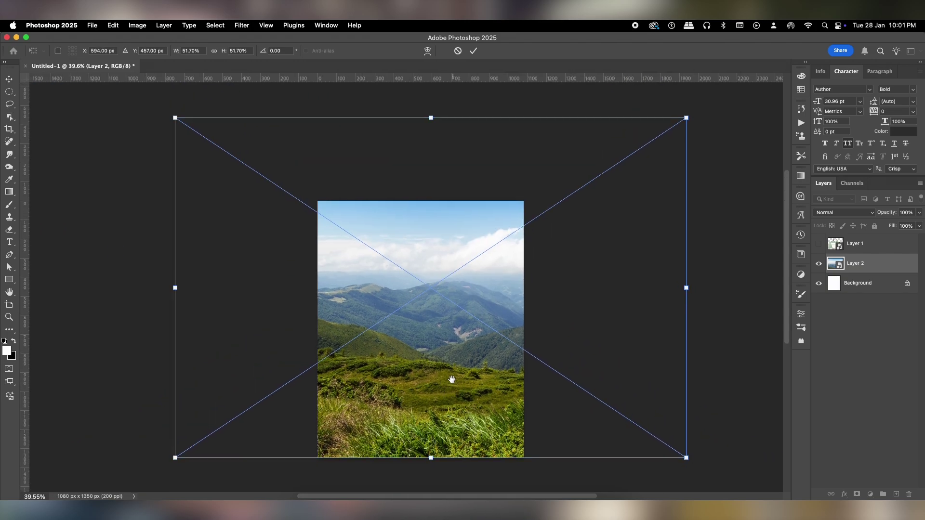
left_click_drag(174, 116, 160, 106)
double_click(373, 258)
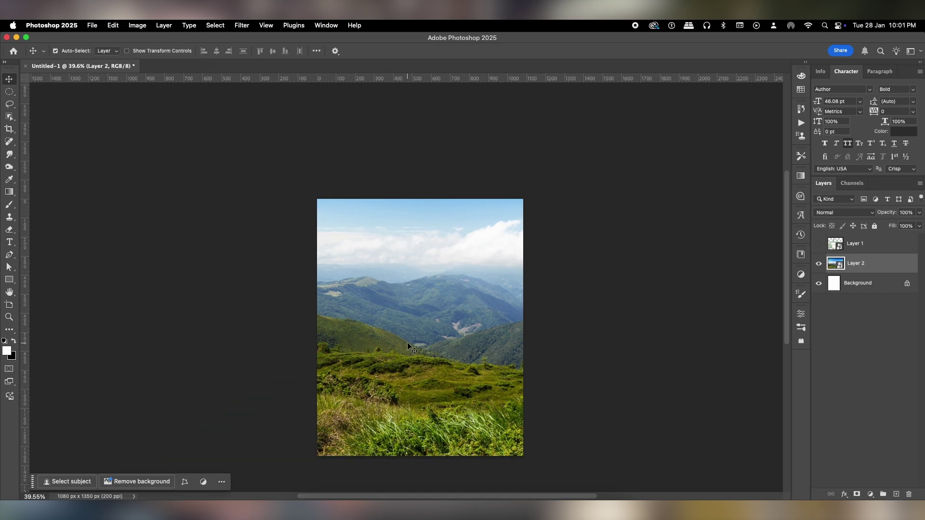
- Show the bag layer, rotate it about 2°, scale it to about 59% and place it over the foreground hillside
scroll(408, 346, "up", 4)
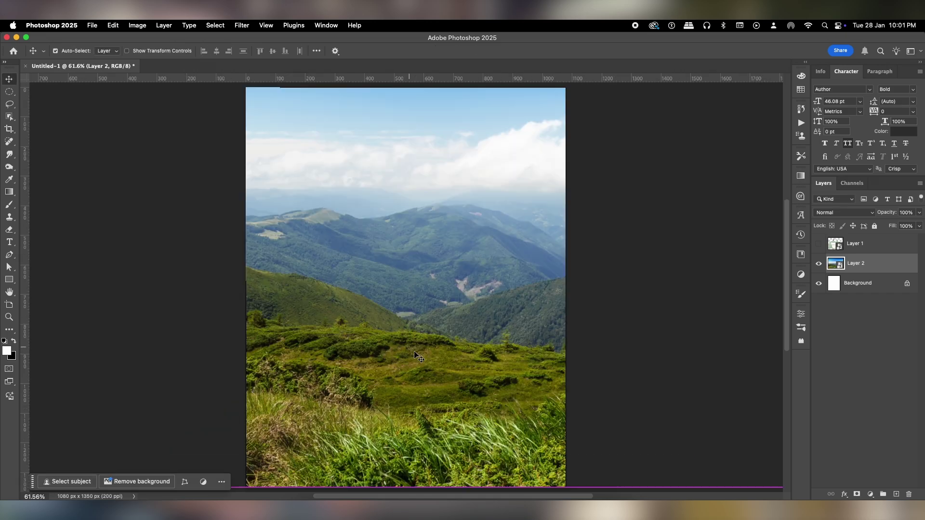
left_click(819, 243)
left_click(862, 243)
key("super+t")
left_click_drag(575, 205, 580, 209)
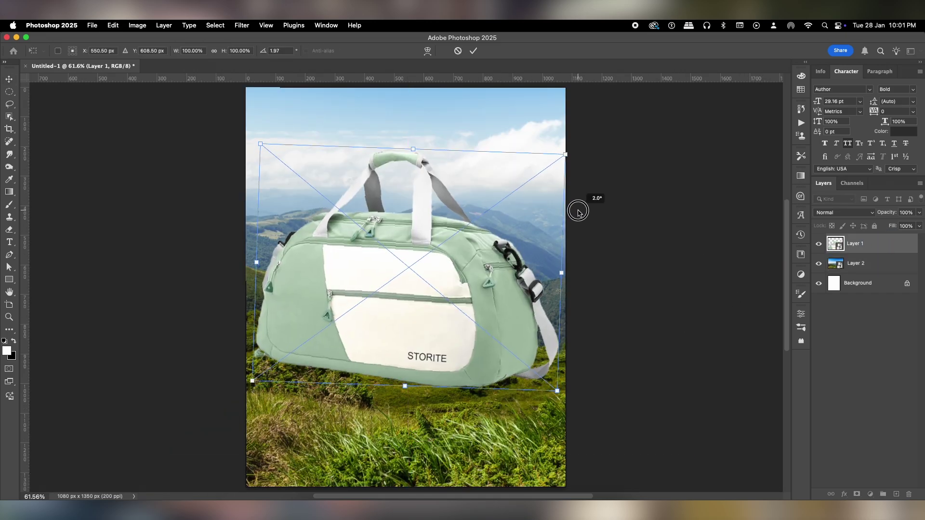
left_click_drag(565, 154, 502, 199)
left_click_drag(429, 270, 386, 322)
double_click(401, 314)
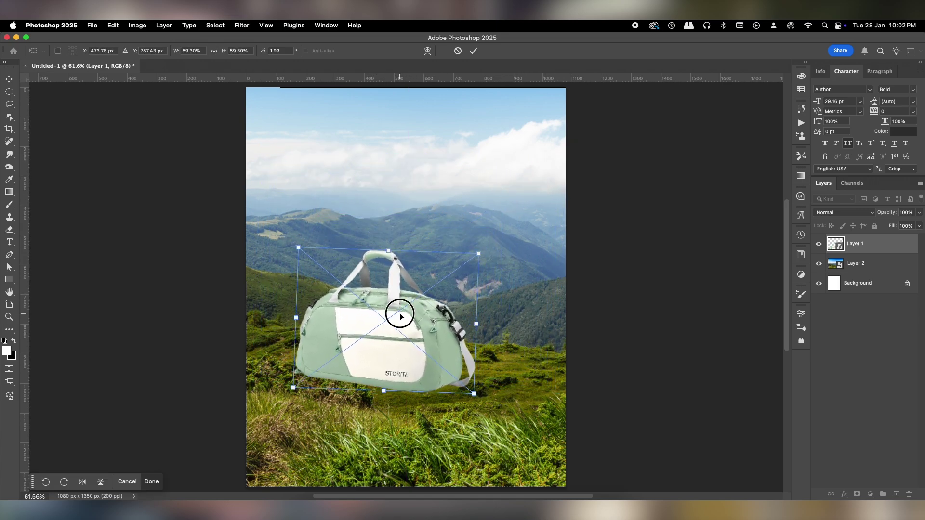
key("super+t")
left_click_drag(506, 319, 506, 322)
double_click(421, 325)
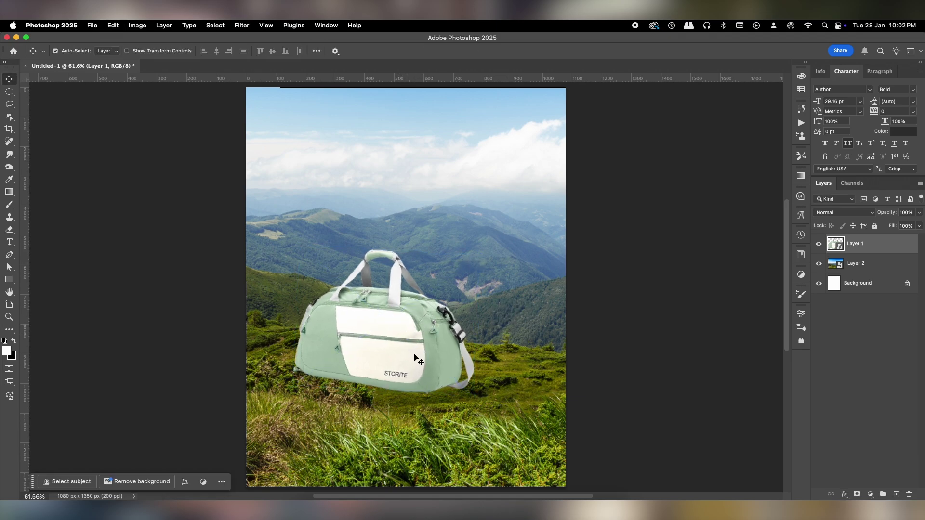
- Warp the landscape layer, bulging the hills and grass upward behind the bag and easing the foreground grass back down
left_click(520, 381)
key("super+t")
scroll(467, 290, "down", 1)
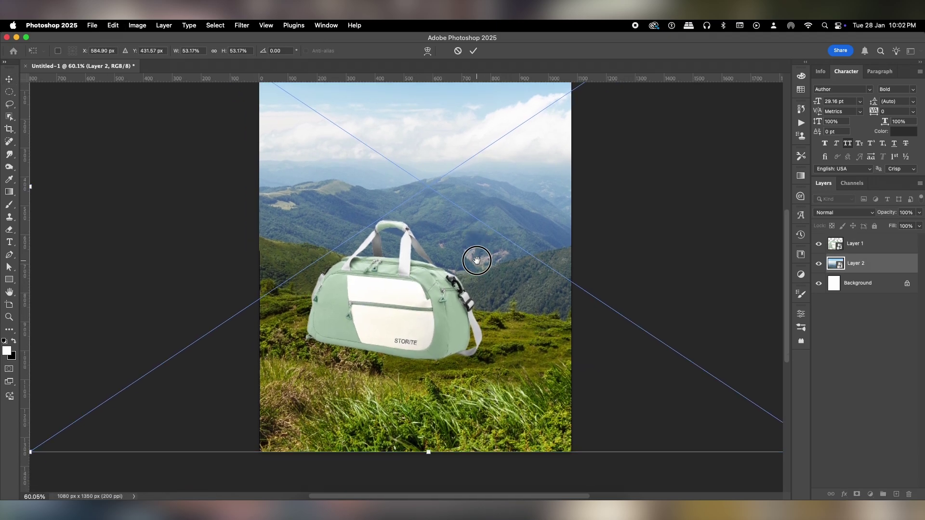
right_click(474, 257)
left_click(506, 380)
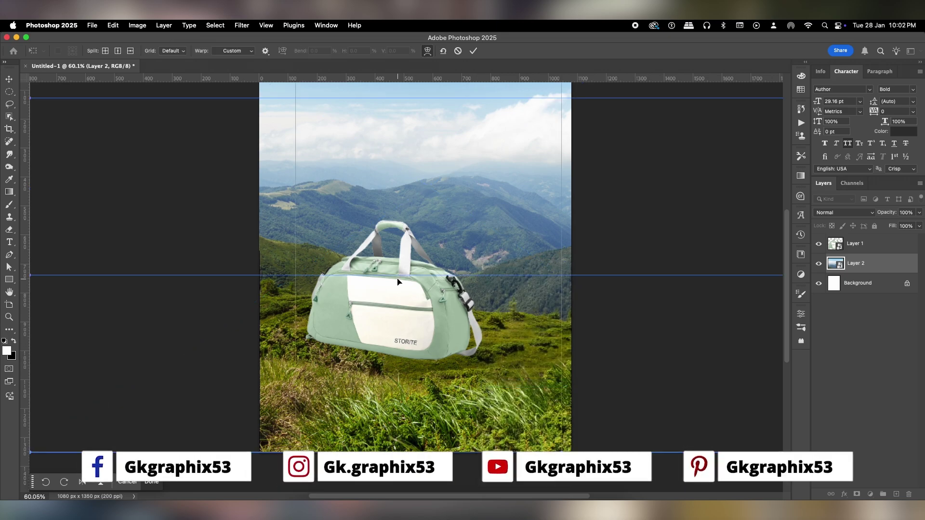
left_click_drag(398, 282, 399, 260)
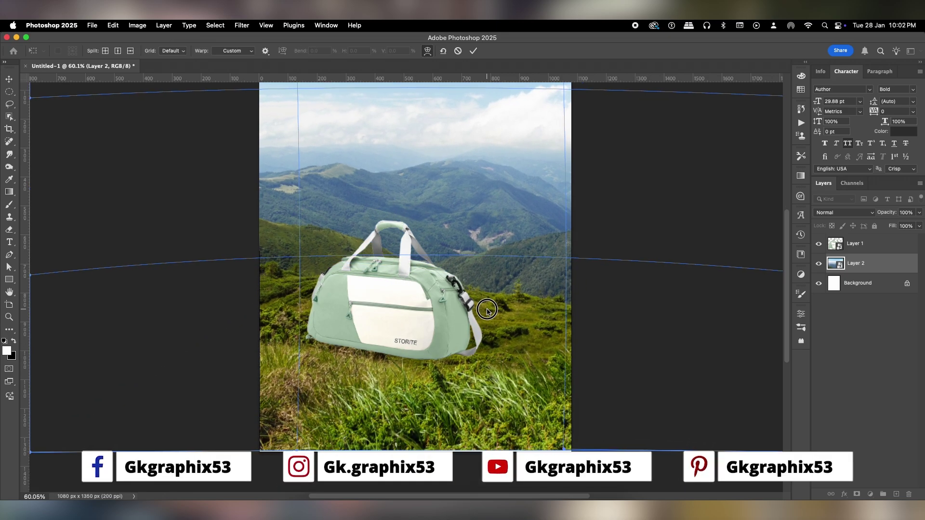
left_click_drag(486, 310, 487, 306)
left_click_drag(391, 354, 392, 365)
left_click_drag(393, 406, 393, 412)
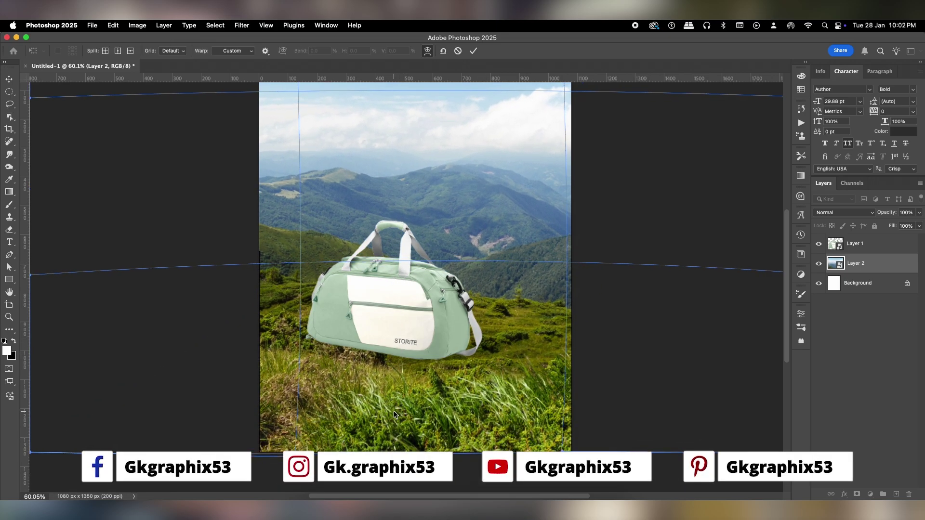
left_click_drag(380, 342, 381, 346)
left_click(473, 51)
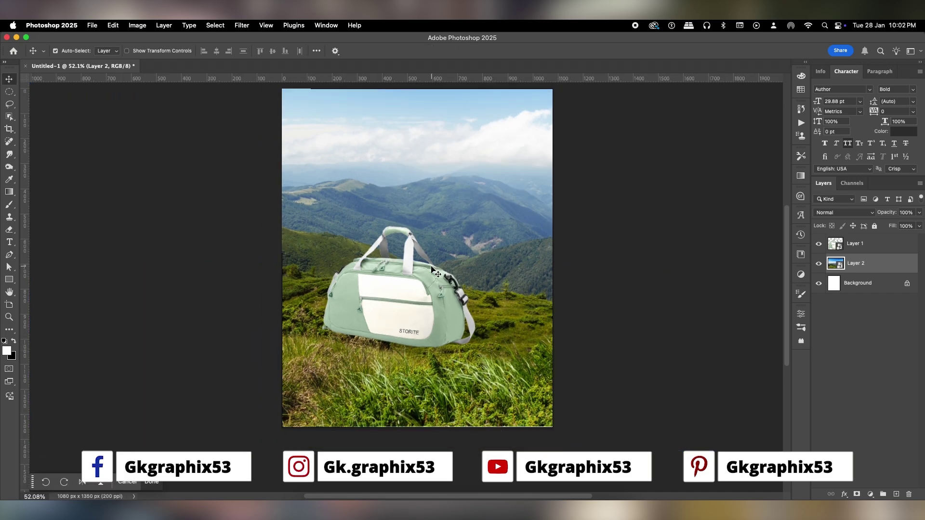
- Shift the landscape layer slightly downward so it covers the page's lower edge
key("super+t")
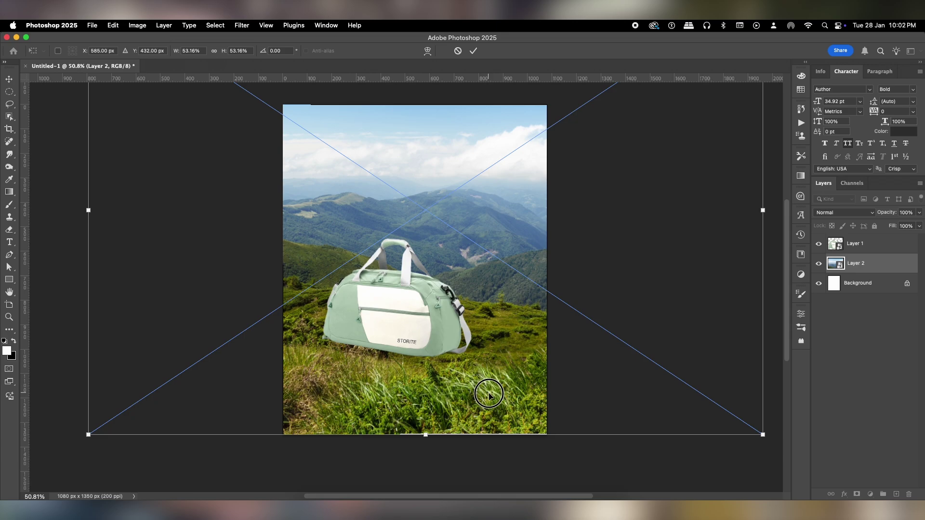
left_click_drag(487, 393, 489, 397)
key("Return")
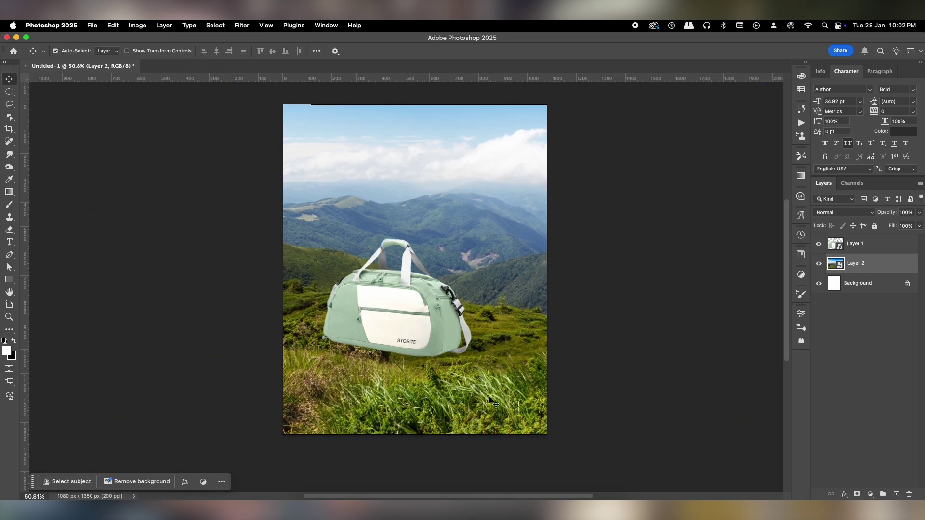
- Fine-tune the bag's angle and shift it slightly up and to the left on the hillside
scroll(441, 370, "up", 3)
scroll(440, 369, "up", 2)
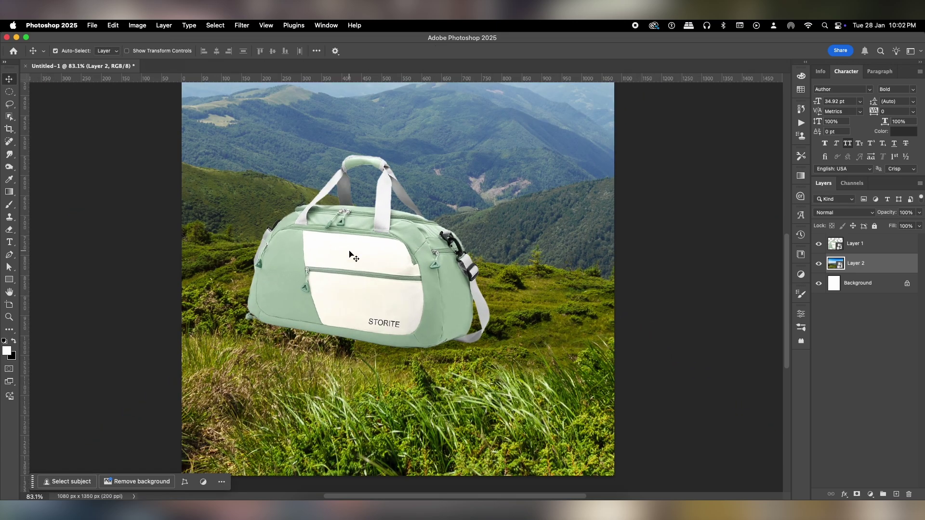
left_click(351, 258)
key("super+t")
left_click_drag(512, 348, 511, 348)
left_click_drag(393, 258, 394, 260)
double_click(394, 261)
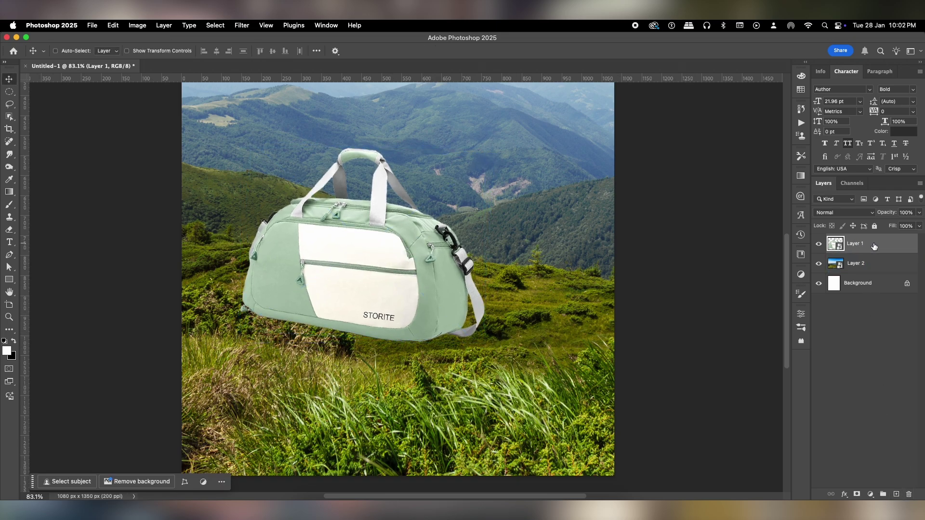
- Duplicate the bag layer and apply a black Color Overlay to the original bag layer underneath
key("super+j")
left_click(867, 265)
double_click(884, 270)
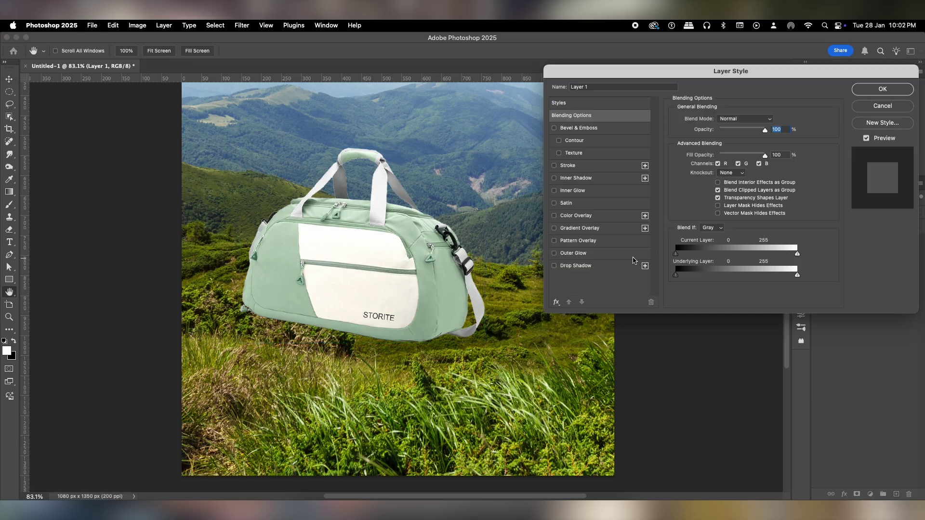
left_click(586, 219)
left_click(879, 89)
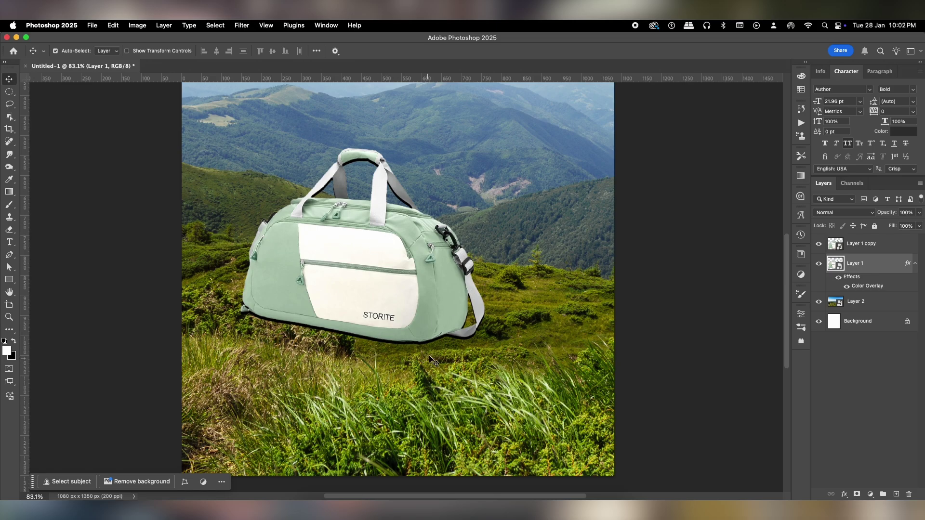
- Apply a Gaussian Blur with a radius of about 8 pixels to the black bag layer
left_click(242, 25)
mouse_move(328, 146)
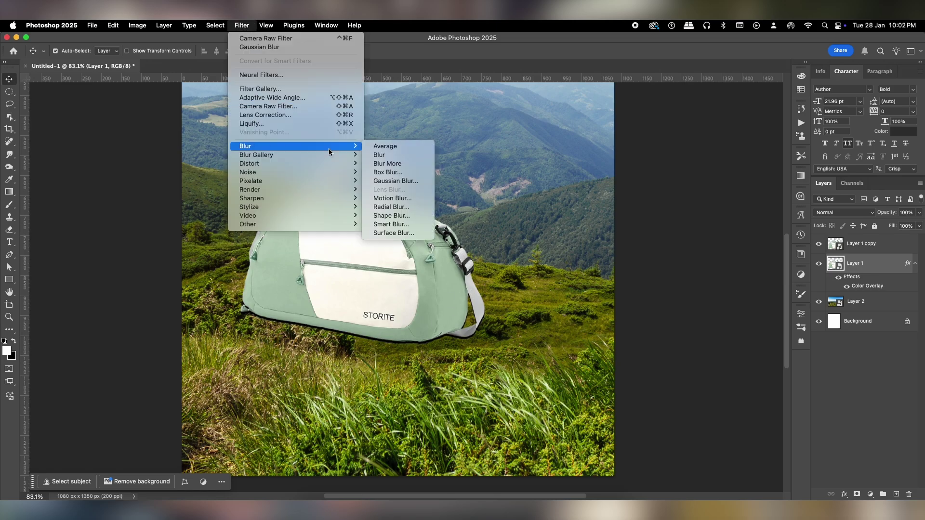
left_click(392, 181)
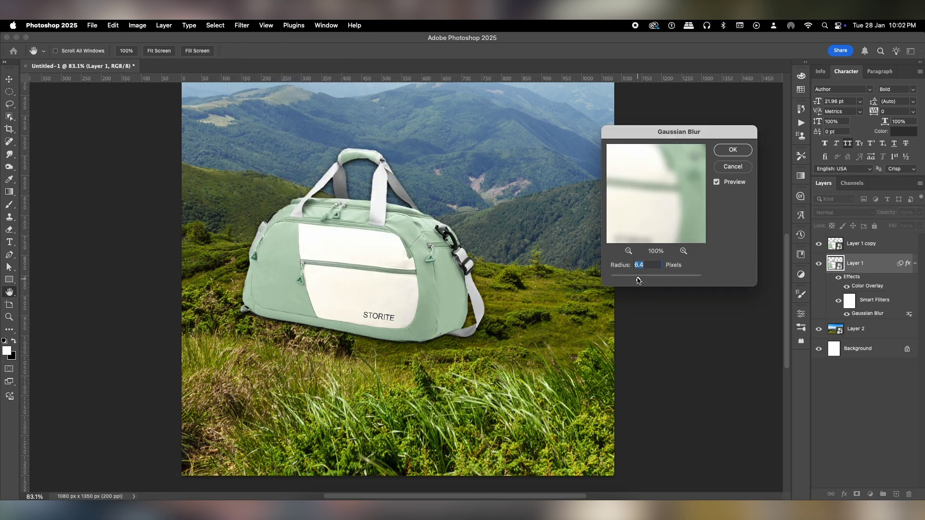
left_click_drag(647, 279, 643, 279)
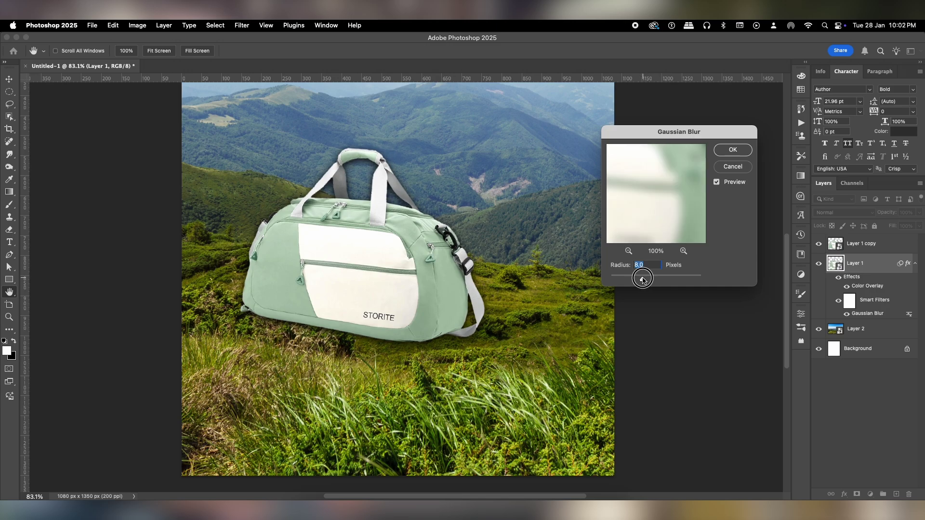
left_click(732, 151)
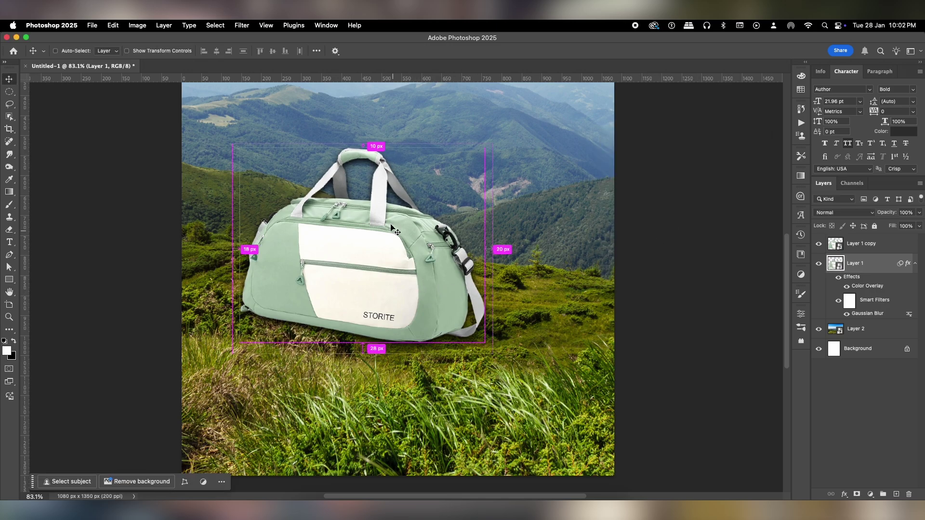
- Flatten the blurred black layer vertically and adjust its width and angle to form a ground shadow beneath the bag
key("super+t")
left_click_drag(371, 149, 368, 290)
left_click_drag(475, 357, 465, 357)
left_click_drag(243, 328, 235, 302)
left_click_drag(348, 342, 345, 348)
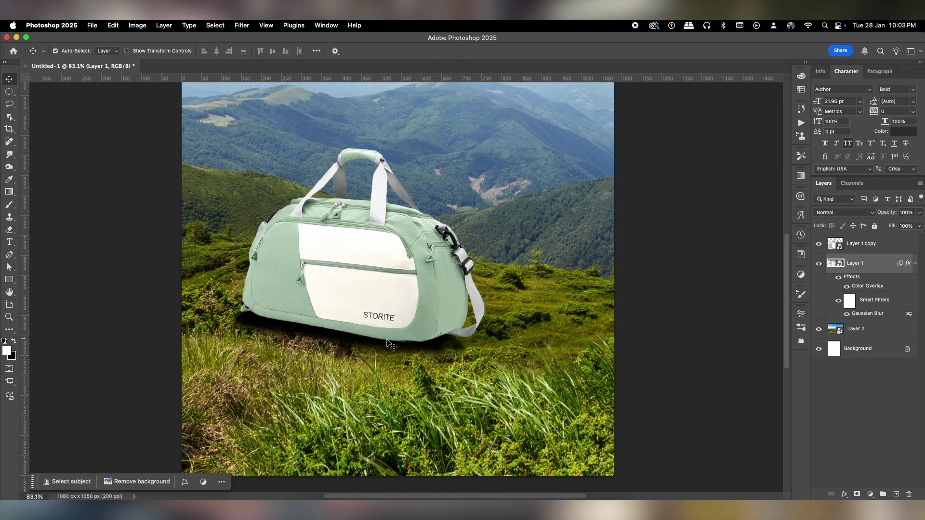
- Reduce the shadow layer's opacity to about 74% and set its Gaussian Blur radius to 20.4 pixels
left_click(919, 212)
left_click_drag(917, 224, 906, 226)
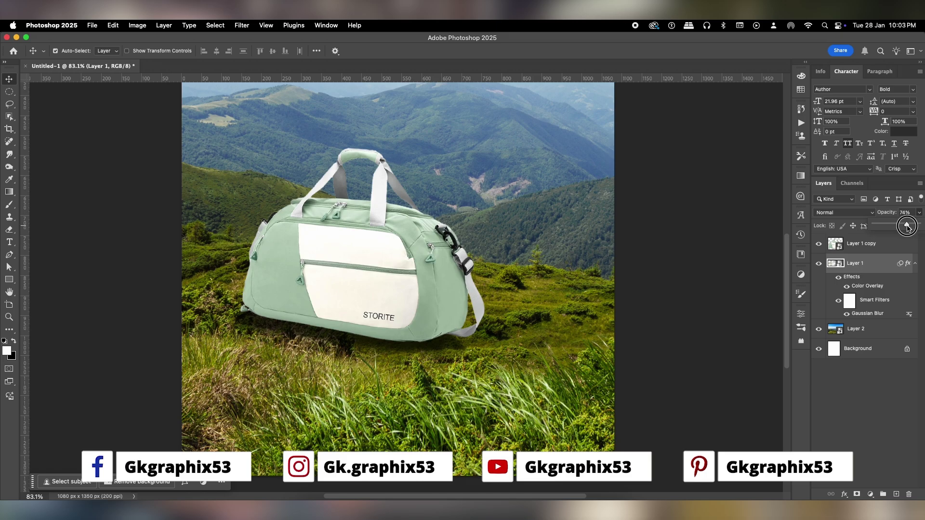
double_click(867, 313)
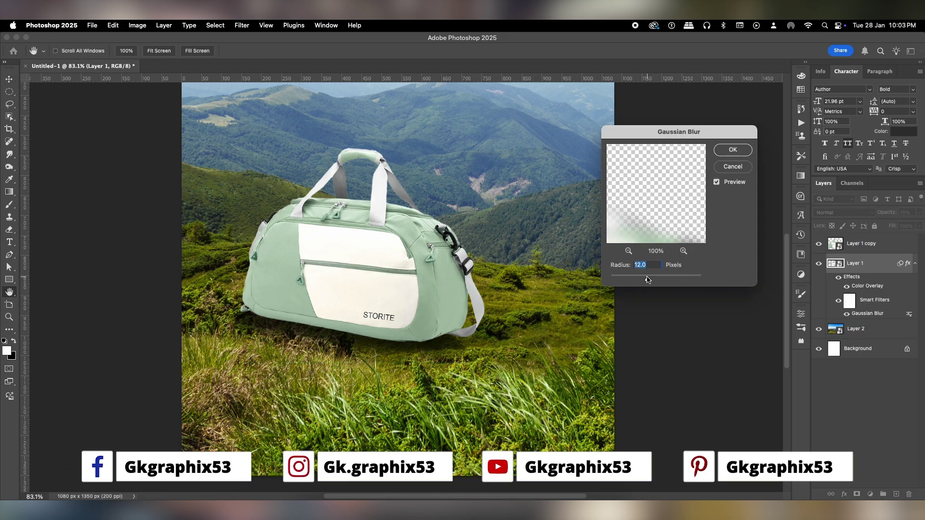
left_click_drag(647, 279, 651, 281)
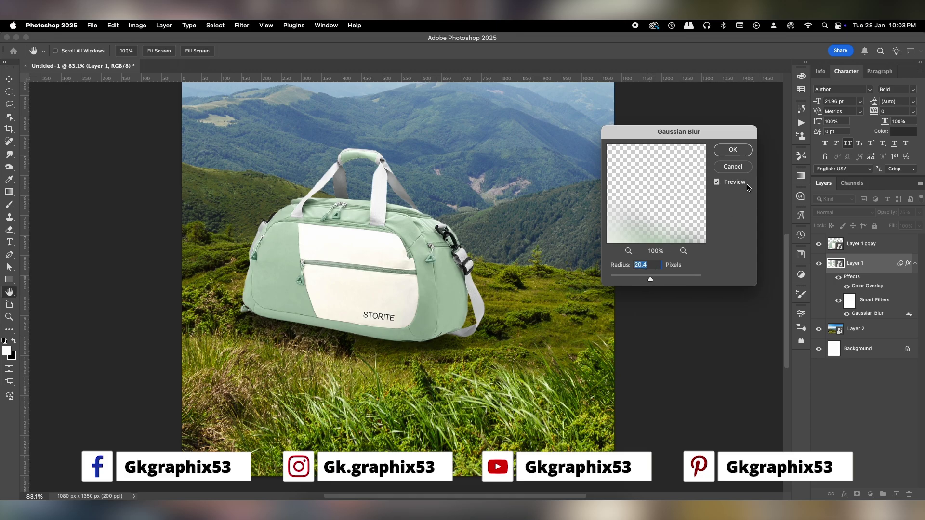
left_click(731, 150)
- Create a new layer clipped to the bag copy and activate the Brush tool
left_click(863, 244)
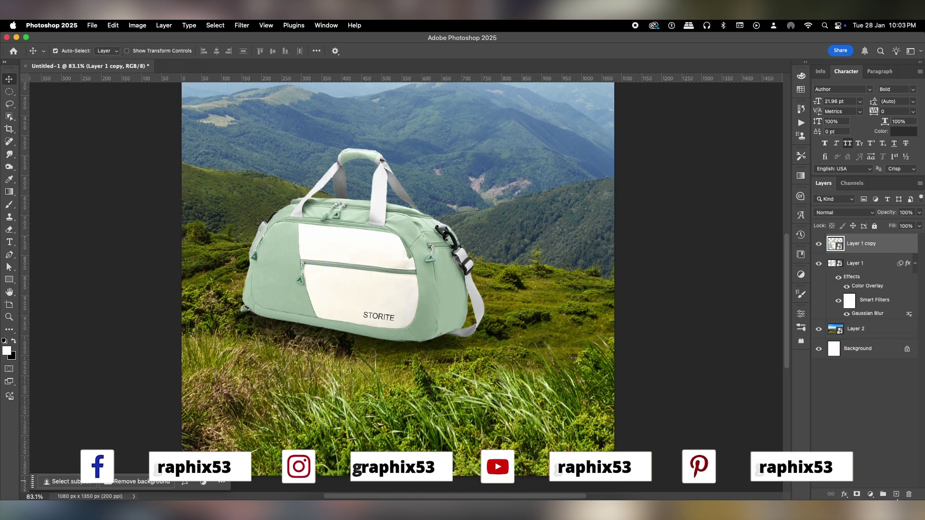
key("super+shift+n")
key("Return")
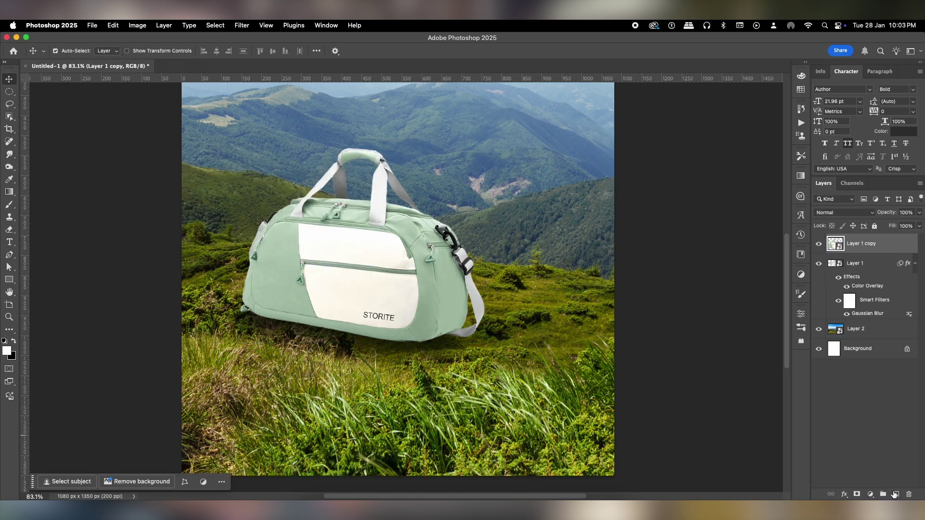
key("b")
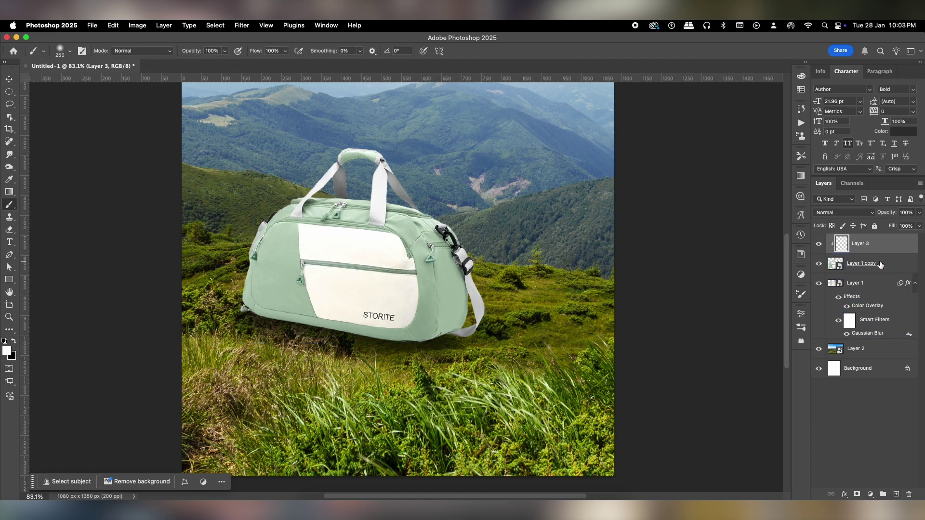
- Paint soft black shading along the bag's lower edge on the clipped layer with a brush of about 125 to 175 px
scroll(243, 357, "up", 1)
key("[")
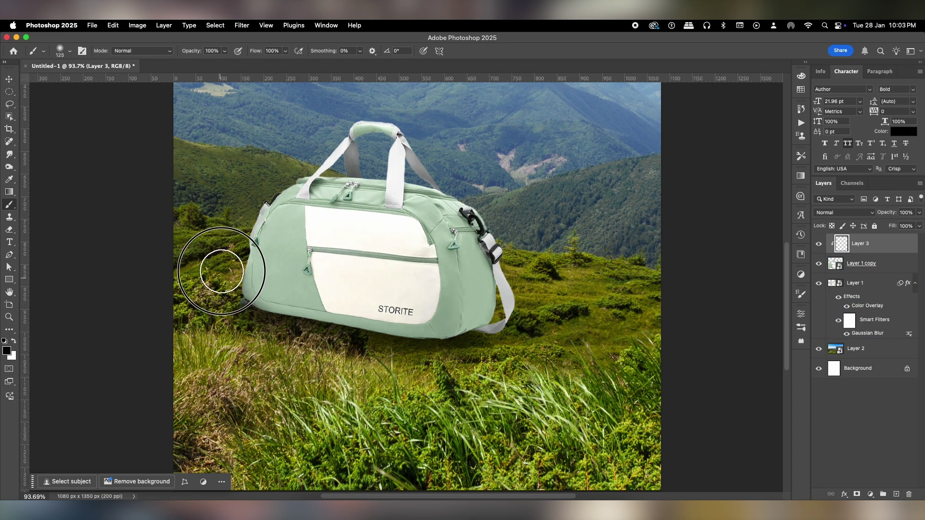
key("super+z")
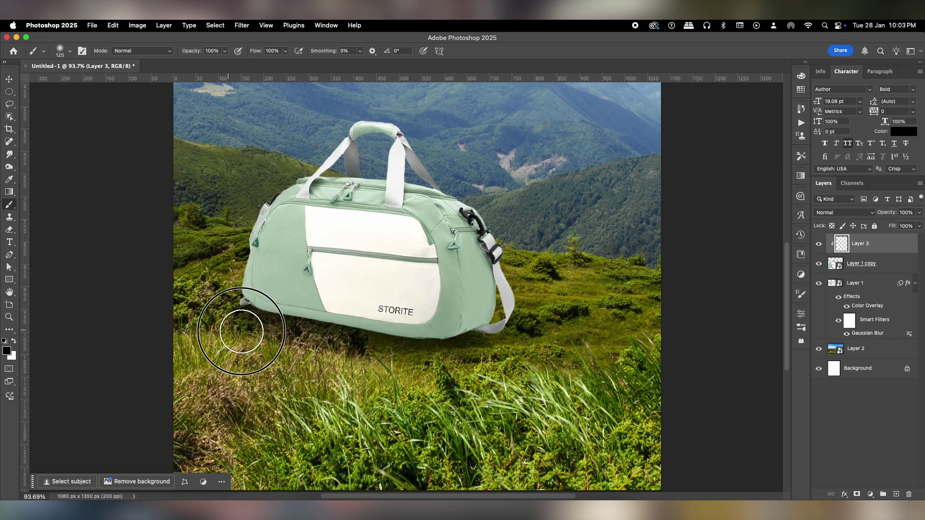
left_click_drag(234, 333, 282, 343)
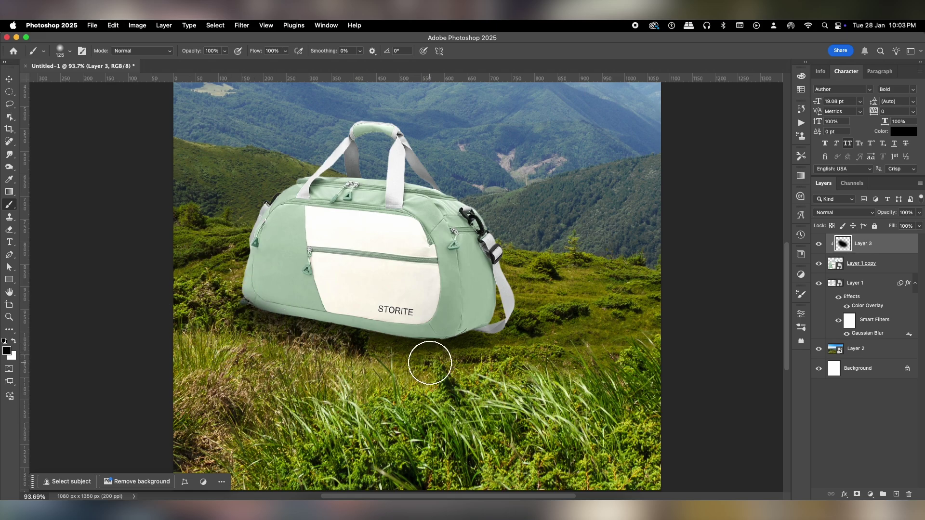
left_click_drag(430, 363, 447, 365)
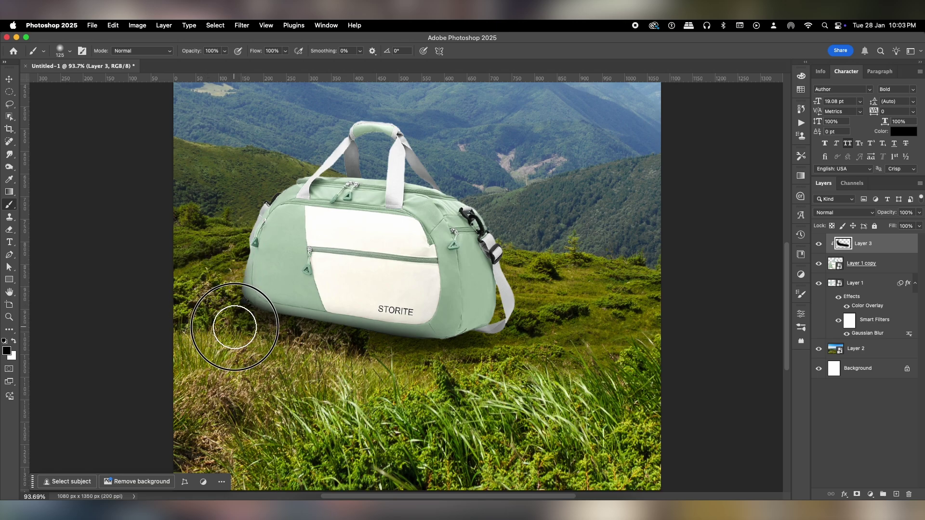
left_click_drag(406, 358, 446, 365)
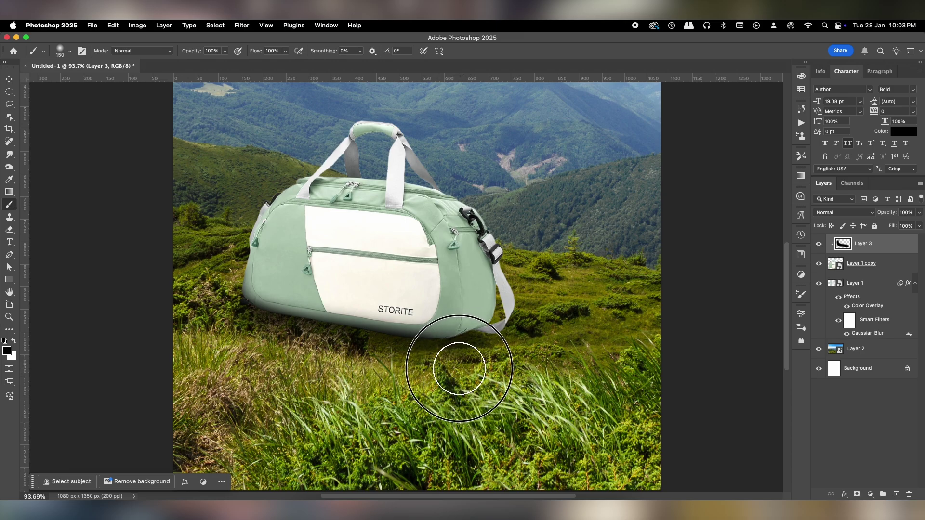
mouse_move(529, 350)
left_mouse_down()
mouse_move(550, 295)
mouse_move(532, 353)
left_mouse_up()
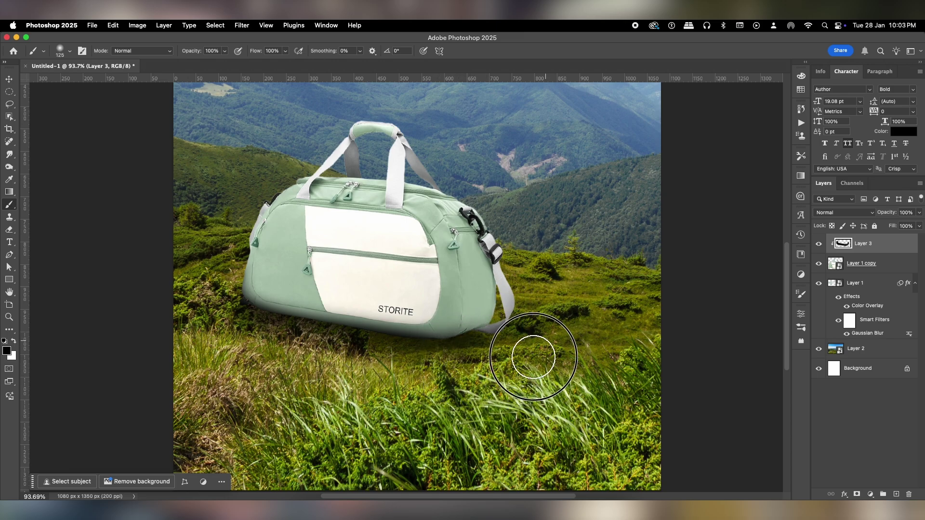
key("bracketleft")
mouse_move(445, 378)
left_mouse_down()
mouse_move(459, 367)
mouse_move(362, 369)
left_mouse_up()
left_click_drag(224, 337, 467, 369)
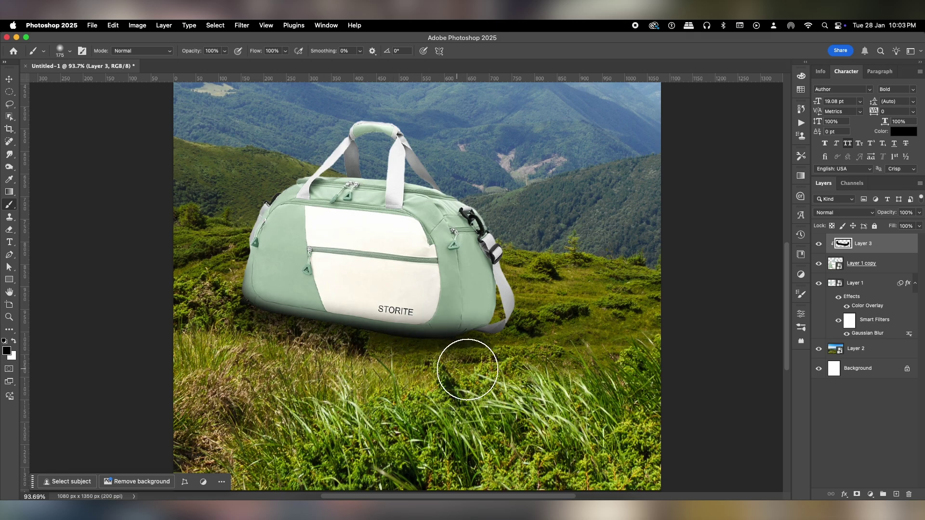
- Set the clipped shading layer's blend mode to Overlay
left_click(841, 213)
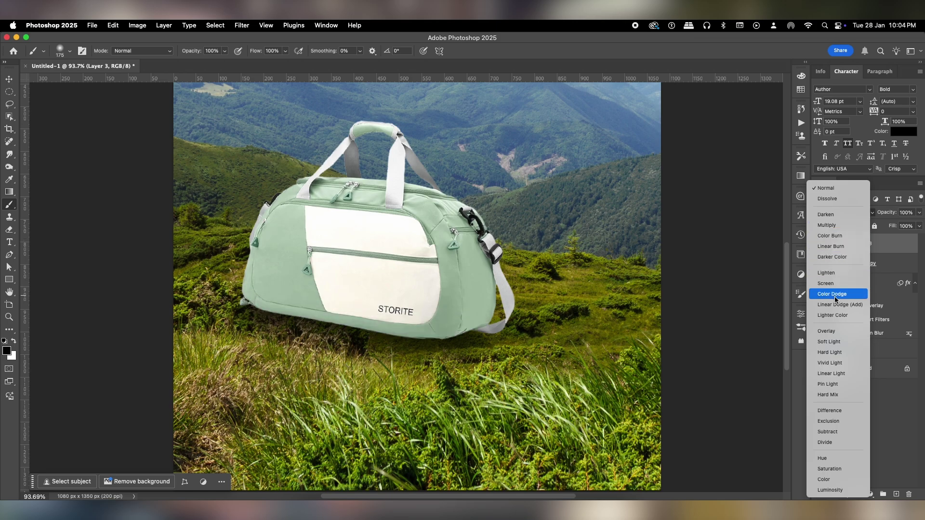
left_click(844, 329)
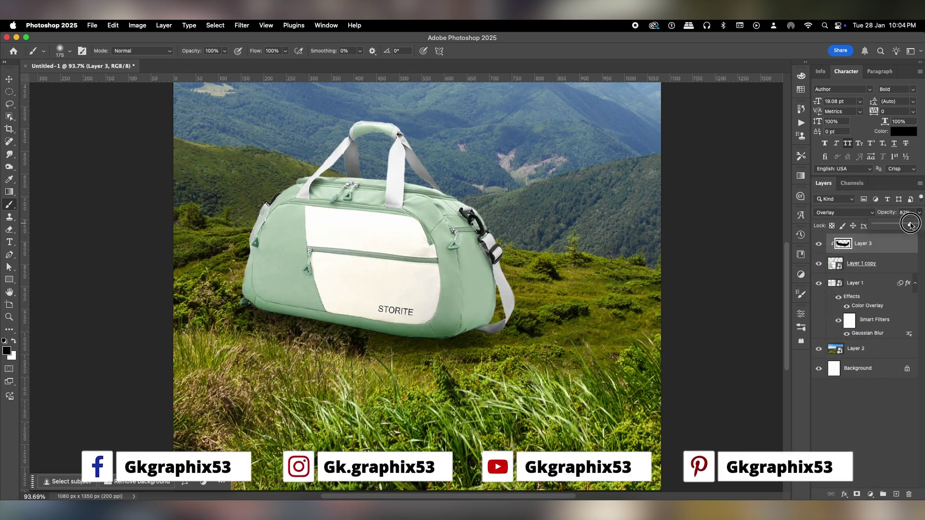
left_click(10, 79)
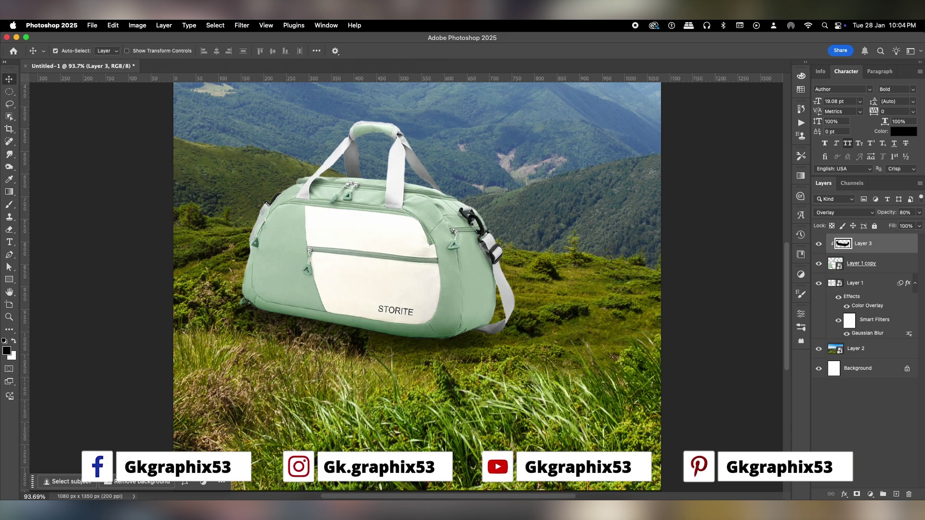
left_click(896, 494)
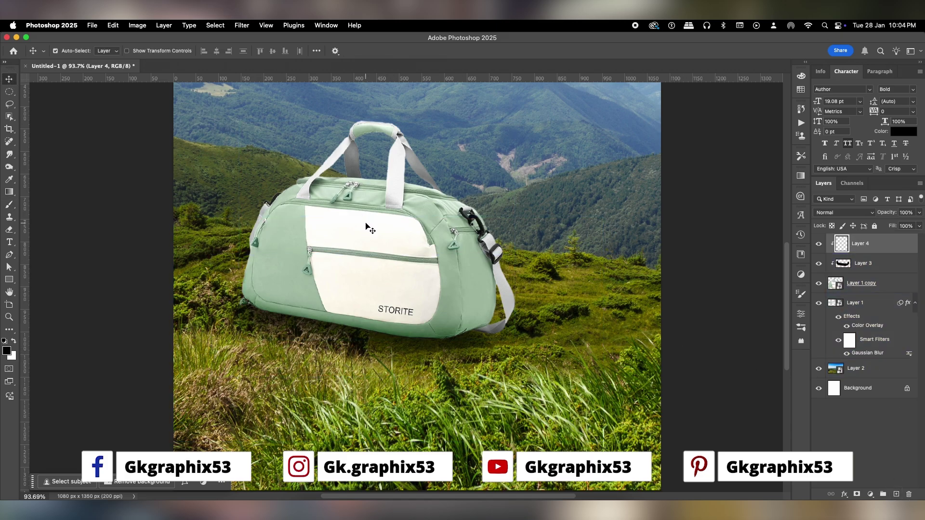
key("b")
key("super+z")
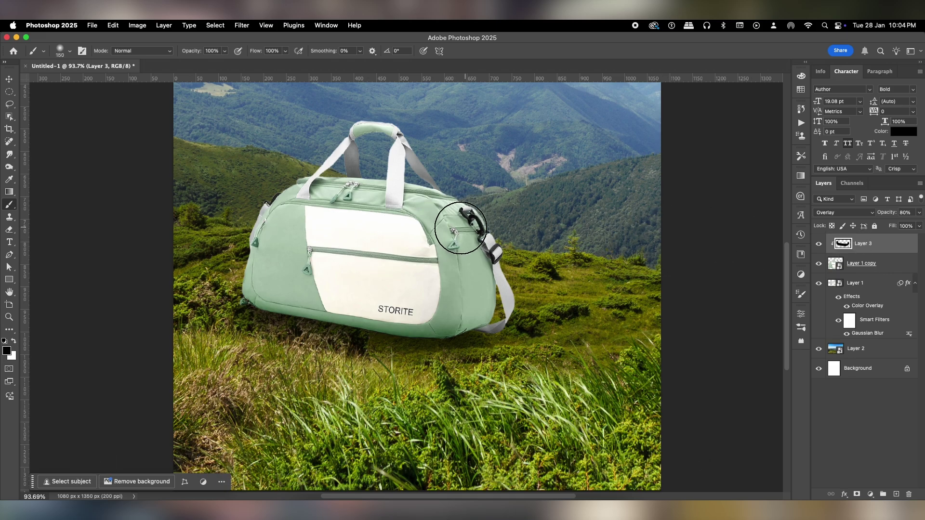
- Paint black shading over the rear handle straps and bag body with a 150 to 200 px brush, and lower the Overlay layer's opacity to 61%
mouse_move(396, 149)
left_mouse_down()
mouse_move(395, 199)
mouse_move(393, 138)
mouse_move(393, 198)
mouse_move(408, 150)
mouse_move(436, 192)
left_mouse_up()
left_click_drag(354, 151, 355, 181)
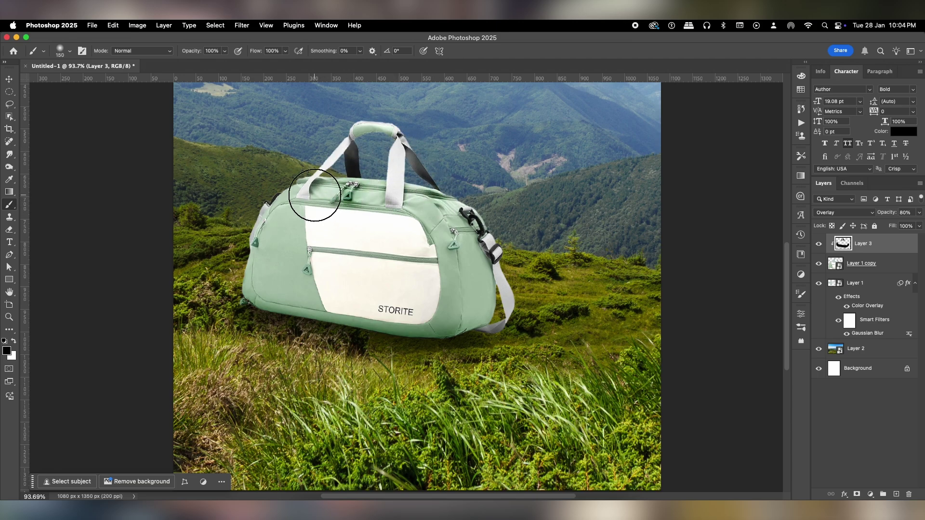
key("bracketright")
key("bracketright")
mouse_move(411, 214)
left_mouse_down()
mouse_move(354, 214)
mouse_move(293, 233)
mouse_move(273, 256)
mouse_move(287, 213)
mouse_move(280, 294)
mouse_move(383, 301)
mouse_move(417, 274)
mouse_move(403, 223)
mouse_move(420, 299)
mouse_move(386, 336)
mouse_move(418, 305)
mouse_move(405, 231)
mouse_move(328, 210)
mouse_move(317, 283)
mouse_move(418, 291)
mouse_move(427, 307)
mouse_move(425, 214)
mouse_move(446, 314)
mouse_move(405, 339)
mouse_move(451, 244)
mouse_move(328, 206)
left_mouse_up()
scroll(504, 256, "down", 2)
left_click_drag(483, 263, 454, 313)
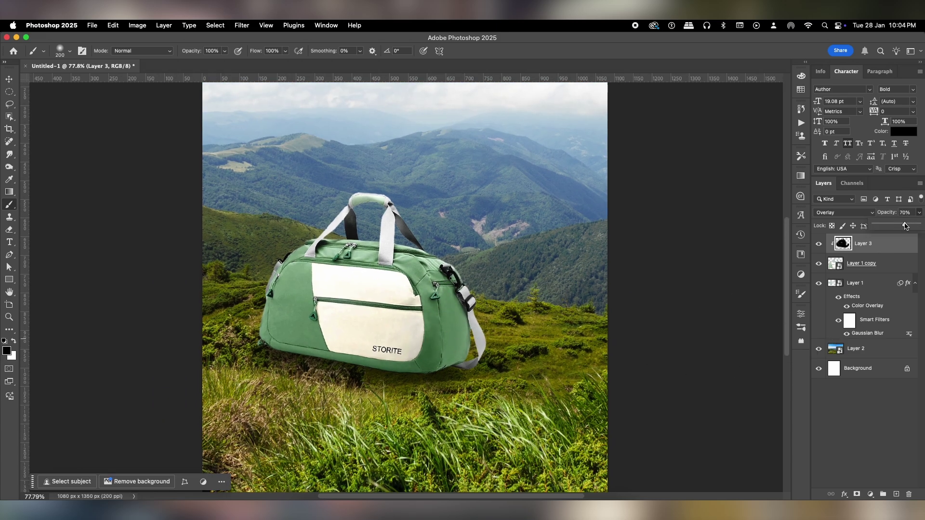
left_click(10, 79)
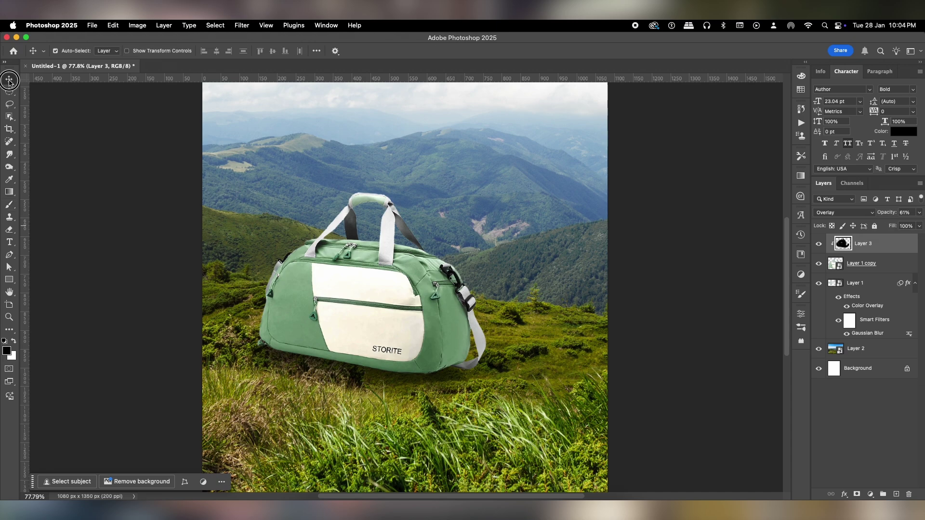
- Add another new layer clipped to the bag copy and set up a soft 300 px black brush
left_click(896, 494)
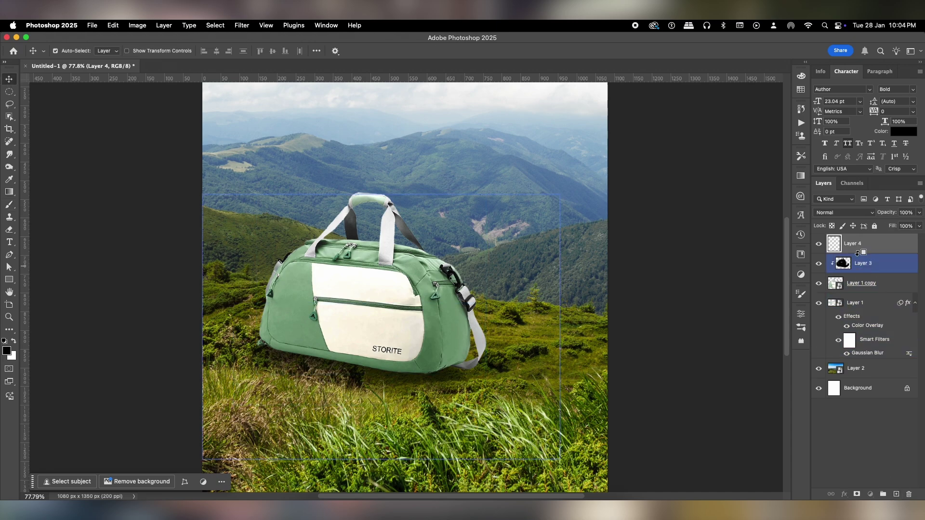
left_click(857, 253, "alt")
key("b")
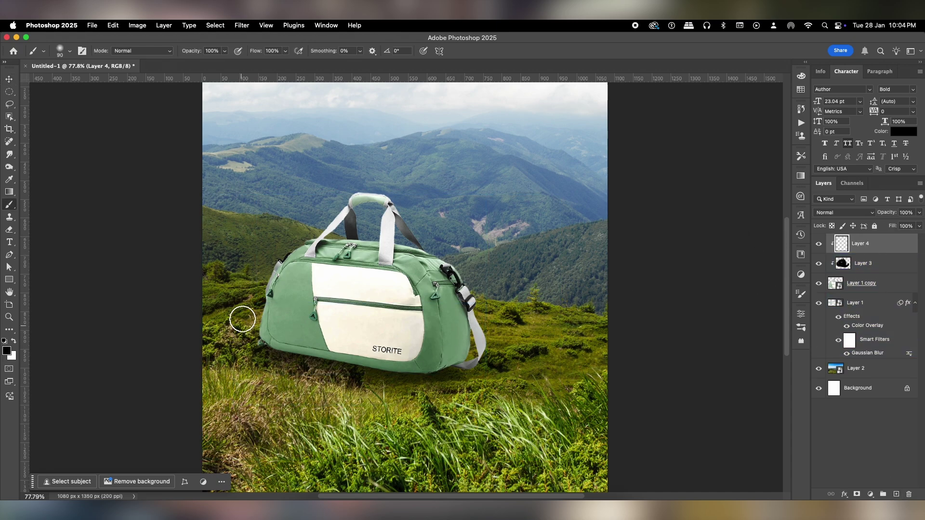
key("bracketright")
key("bracketright")
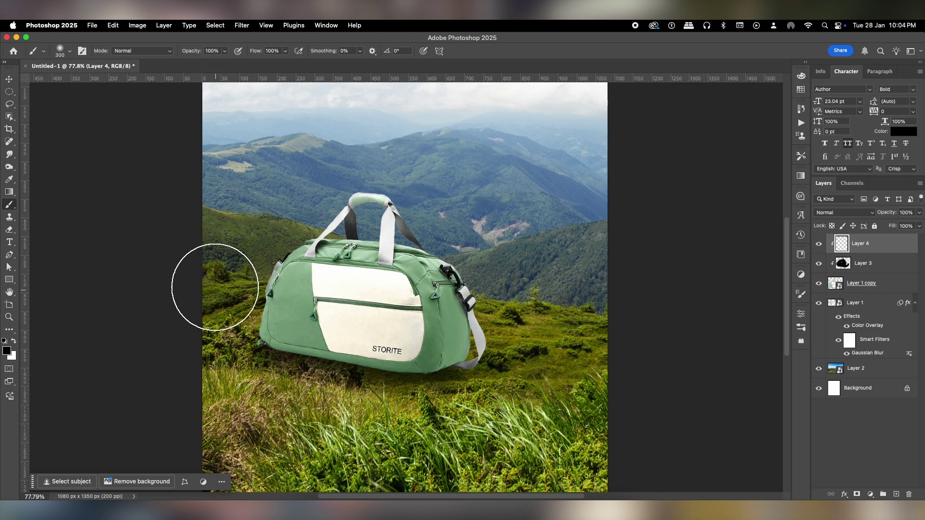
- Paint soft black shading along the bag's left side and lower-left edge with a brush of about 300 to 500 px
mouse_move(235, 214)
left_mouse_down()
mouse_move(207, 351)
mouse_move(216, 385)
left_mouse_up()
mouse_move(268, 420)
left_mouse_down()
mouse_move(329, 414)
mouse_move(409, 424)
mouse_move(381, 424)
left_mouse_up()
mouse_move(220, 386)
left_mouse_down()
mouse_move(253, 404)
mouse_move(260, 398)
left_mouse_up()
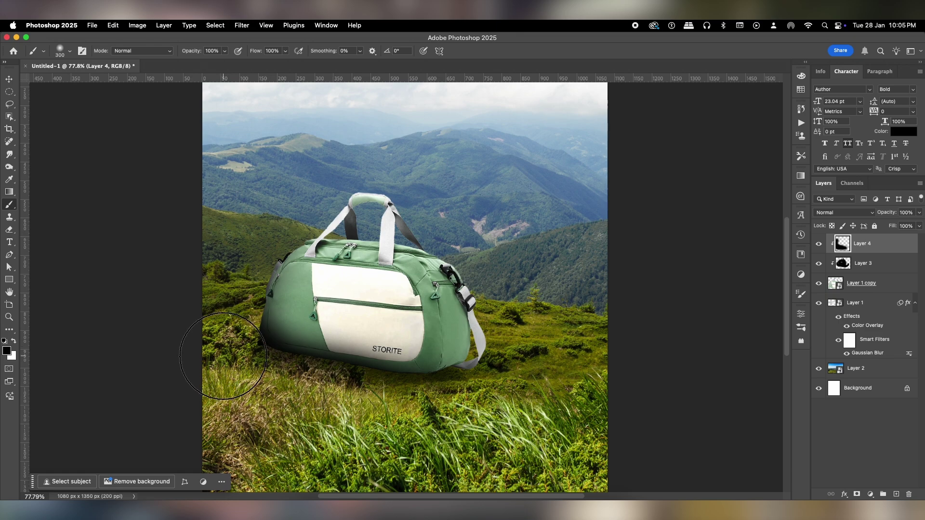
key("bracketright")
key("bracketright")
mouse_move(220, 344)
left_mouse_down()
mouse_move(235, 391)
mouse_move(228, 313)
mouse_move(249, 383)
mouse_move(306, 431)
left_mouse_up()
- Enlarge the brush to about 700 to 900 px and add a broad, soft dark gradient across the bag's lower part
scroll(384, 364, "down", 5)
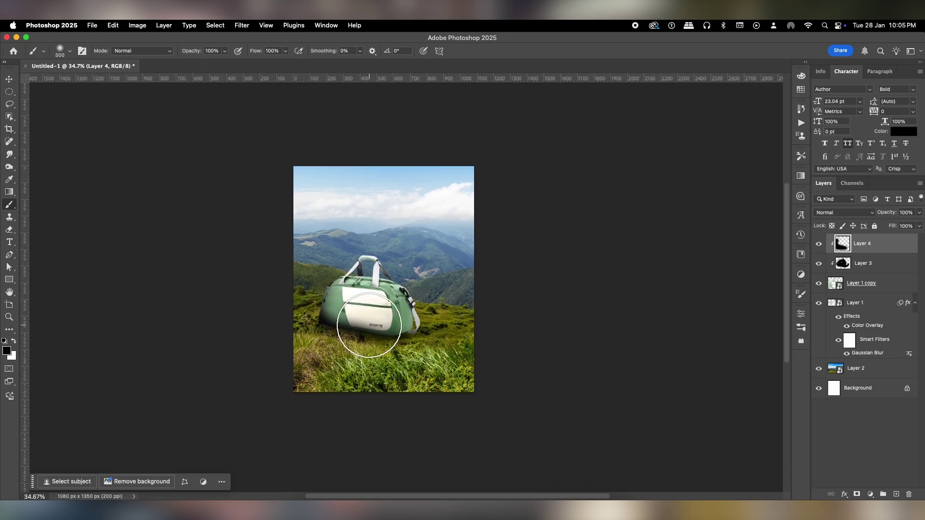
key("bracketright")
key("bracketright")
key("bracketright")
key("bracketright")
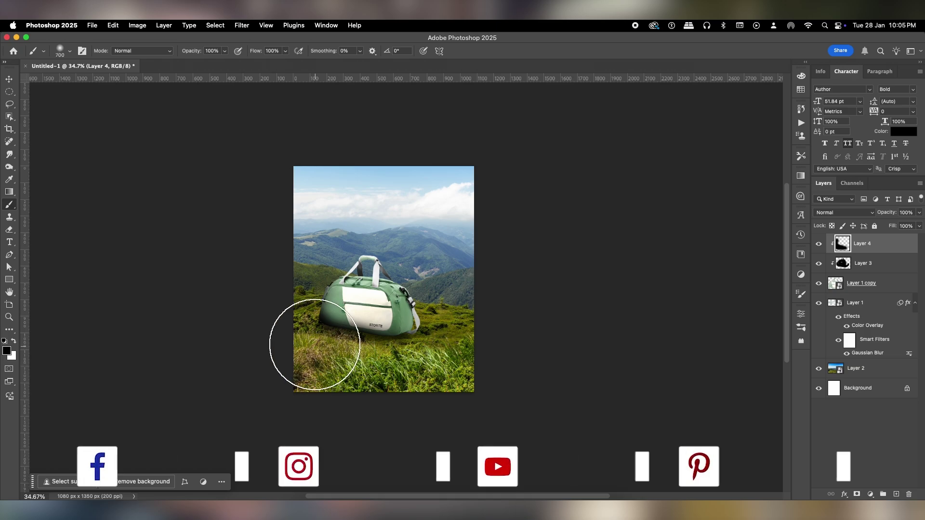
mouse_move(302, 386)
left_mouse_down()
mouse_move(357, 403)
mouse_move(393, 399)
mouse_move(392, 369)
left_mouse_up()
scroll(393, 369, "up", 4)
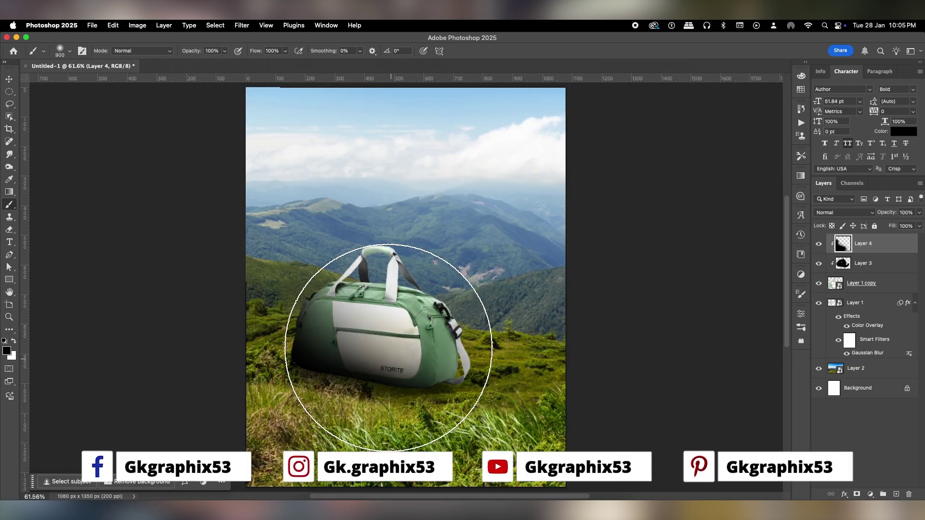
- Try the Vivid Light blend mode on the newest shading layer with its opacity at 86%
left_click(7, 80)
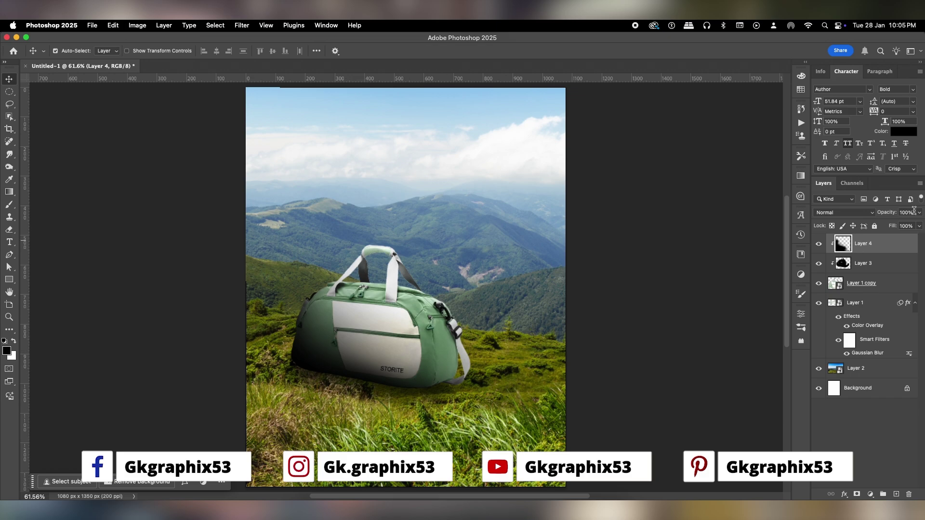
mouse_move(916, 226)
left_mouse_down()
mouse_move(909, 228)
mouse_move(917, 226)
left_mouse_up()
left_click(844, 212)
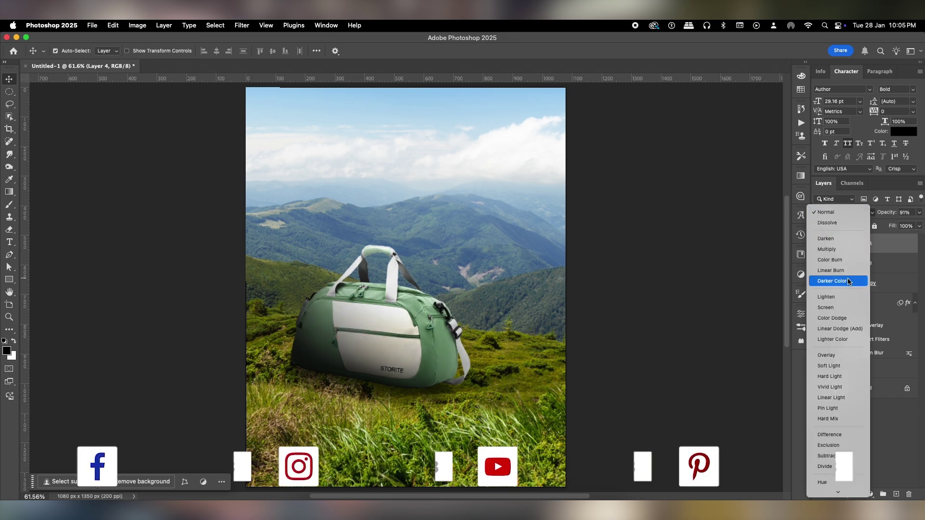
left_click(838, 387)
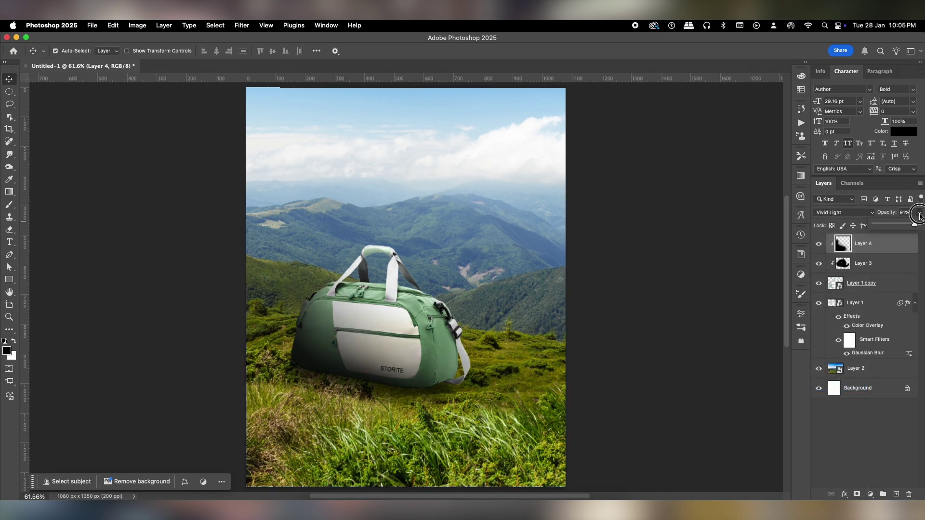
left_click_drag(908, 226, 913, 228)
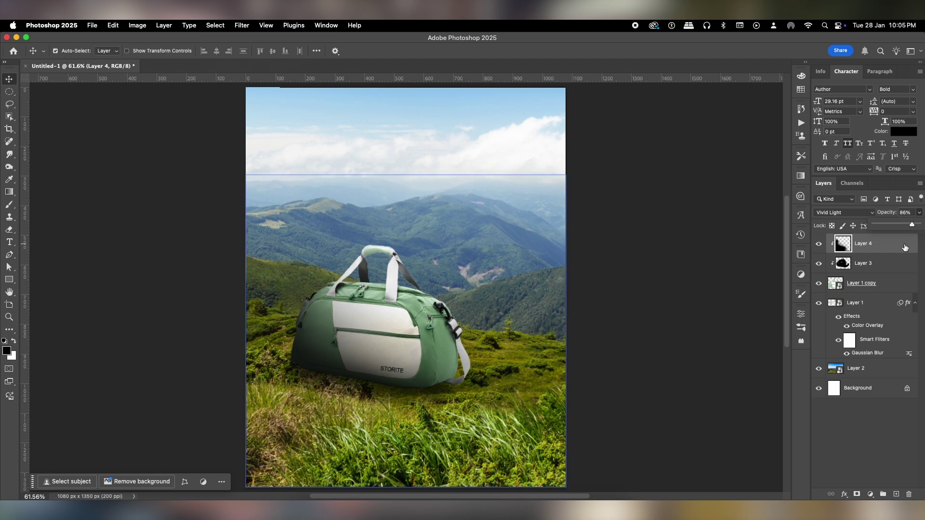
- Create a new layer above the blurred shadow layer and stamp one large soft black dab on the grass beneath the bag
left_click(863, 303)
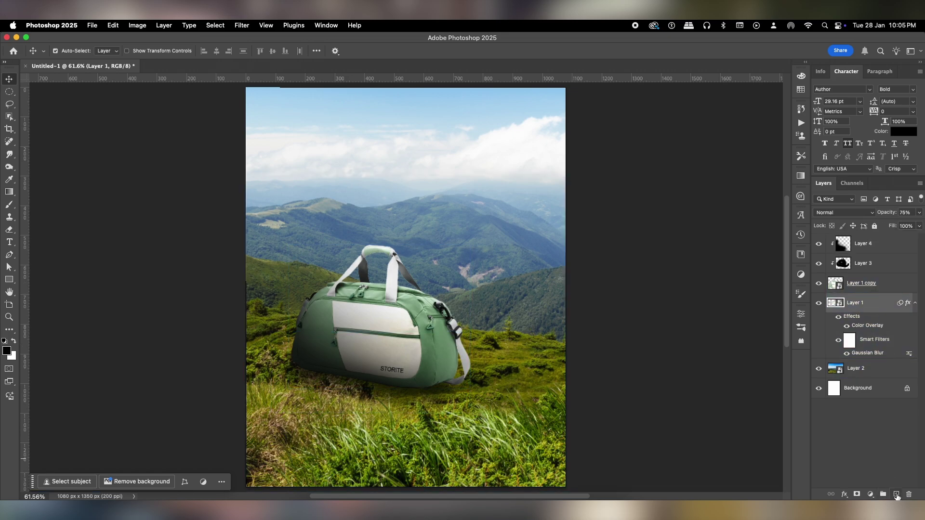
left_click(897, 495)
key("b")
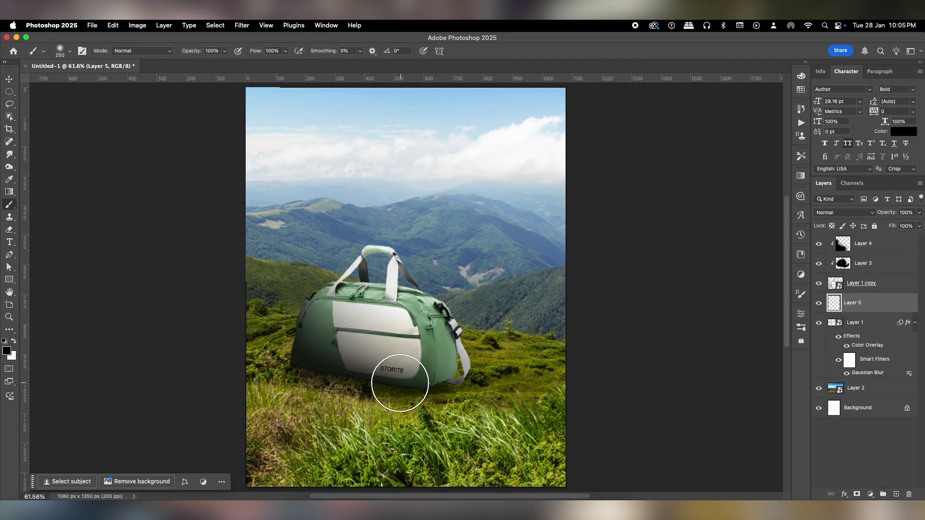
key("bracketright")
key("bracketright")
key("bracketright")
left_click(369, 400)
- Transform the dab into a ground shadow under the bag: width 217.55%, height 49.74%, rotated about 10 degrees
key("super+t")
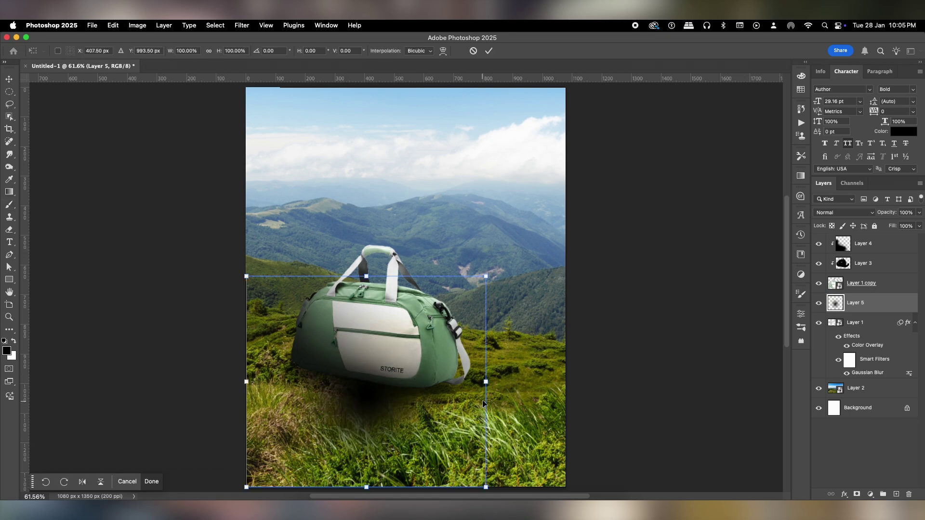
left_click_drag(487, 381, 627, 381)
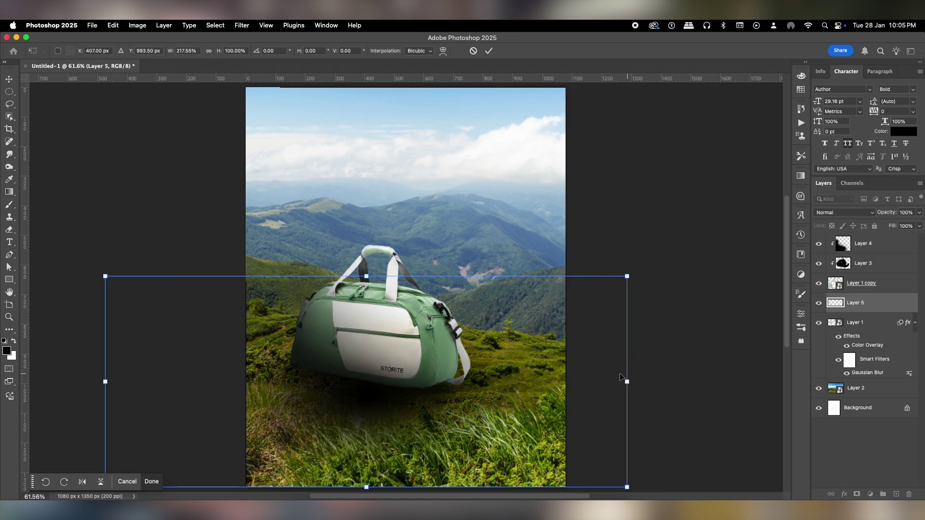
left_click_drag(415, 401, 393, 384)
left_click_drag(623, 397, 600, 427)
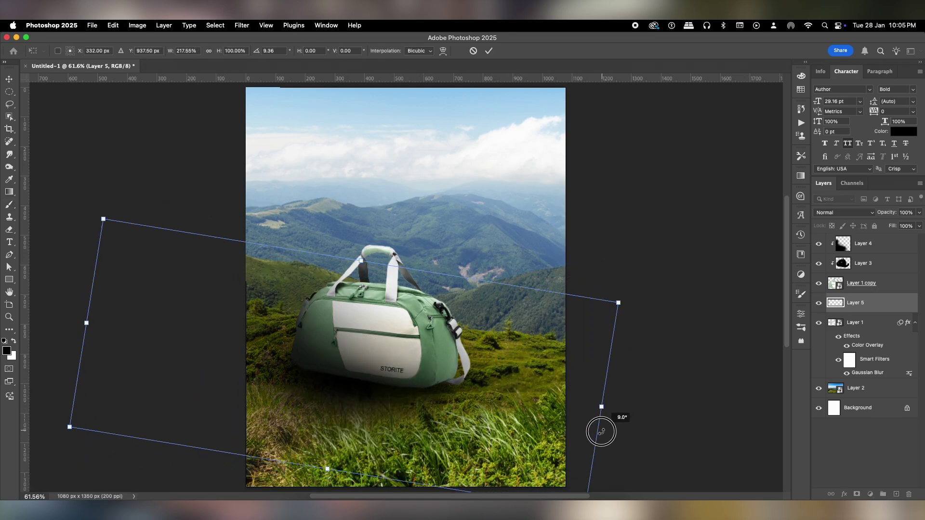
left_click_drag(367, 261, 362, 322)
scroll(376, 356, "down", 1)
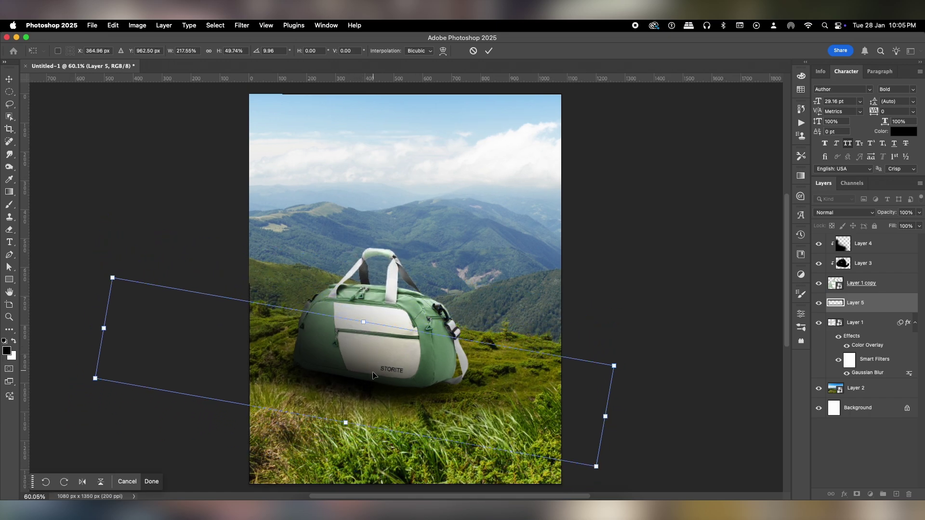
key("Return")
left_click(11, 79)
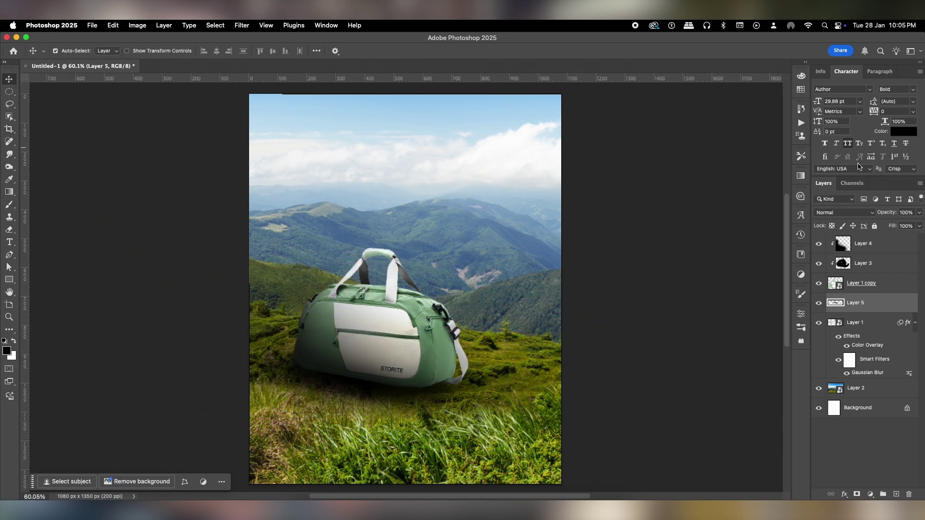
- Scale the topmost shading layer's height to 77.63% and shift it slightly down over the bag
left_click(823, 243)
key("super+t")
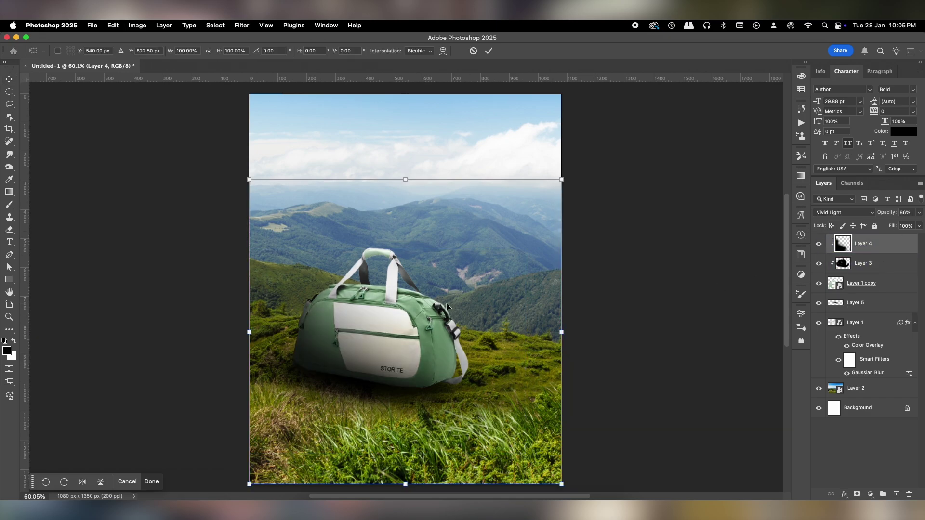
left_click_drag(406, 179, 406, 213)
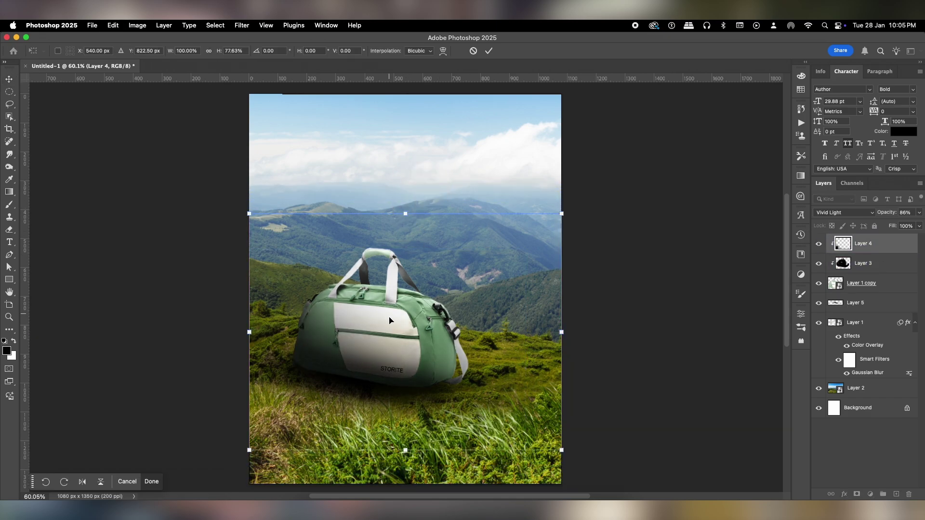
left_click_drag(388, 318, 387, 328)
key("Return")
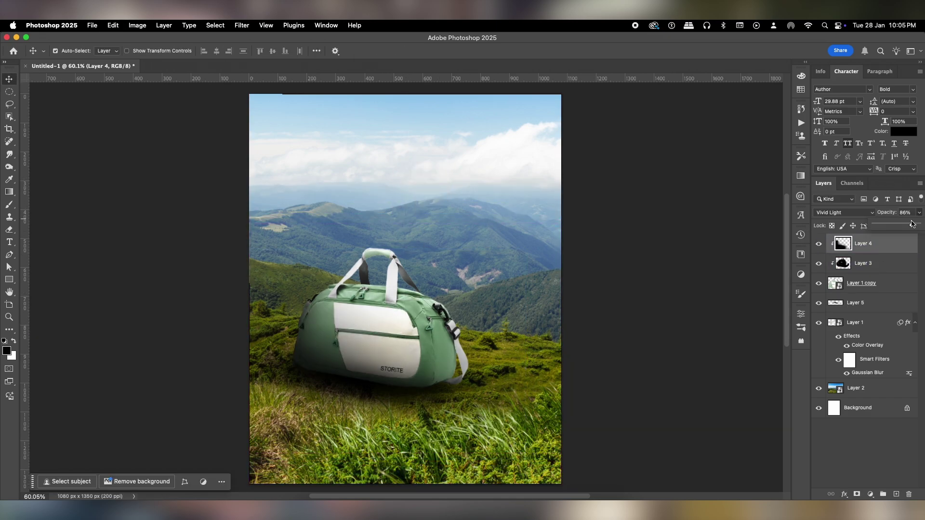
- Try the Overlay blend mode on the topmost shading layer at 97% and 79% opacity
left_click_drag(912, 223, 910, 226)
left_click(844, 212)
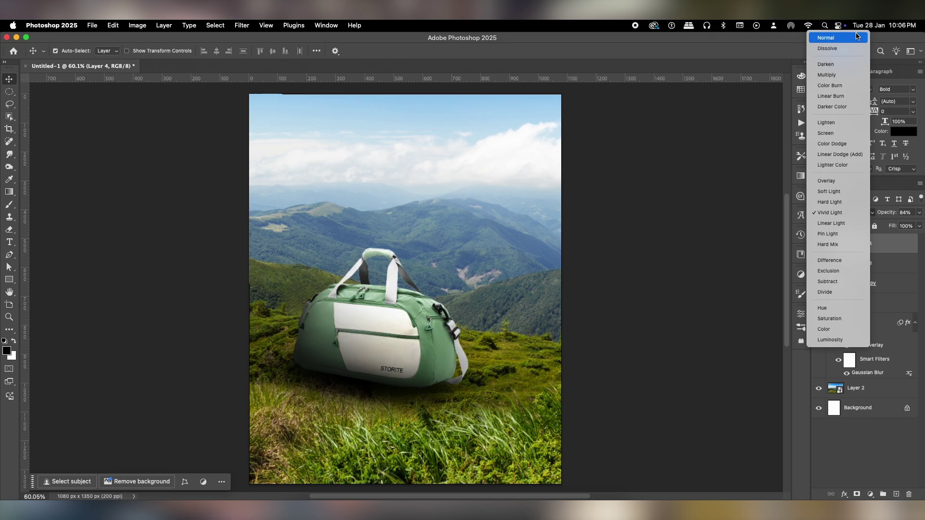
left_click(839, 181)
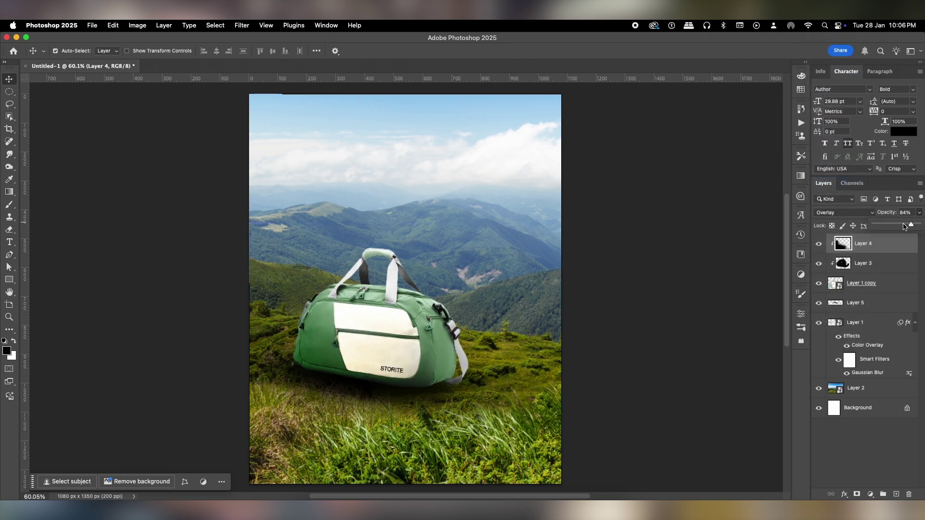
left_click_drag(902, 227, 917, 227)
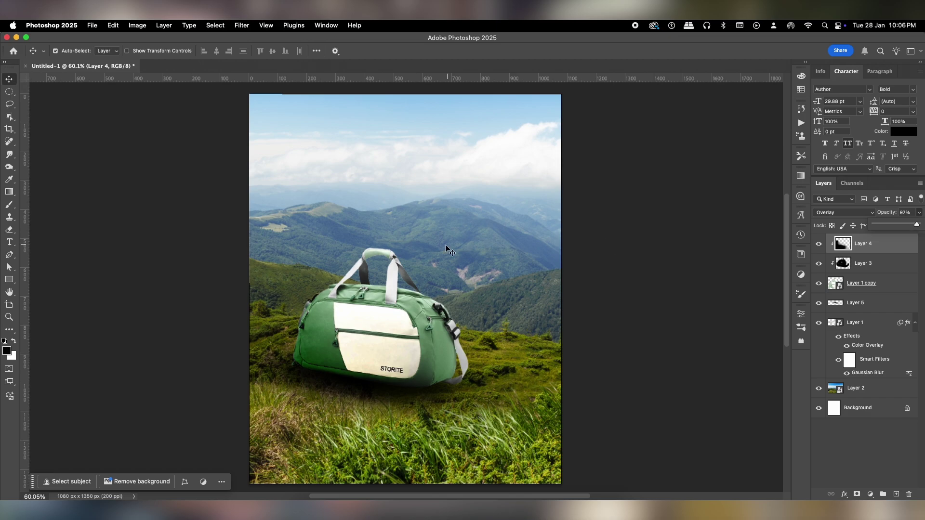
scroll(447, 249, "down", 5)
scroll(409, 303, "up", 5)
left_click(919, 213)
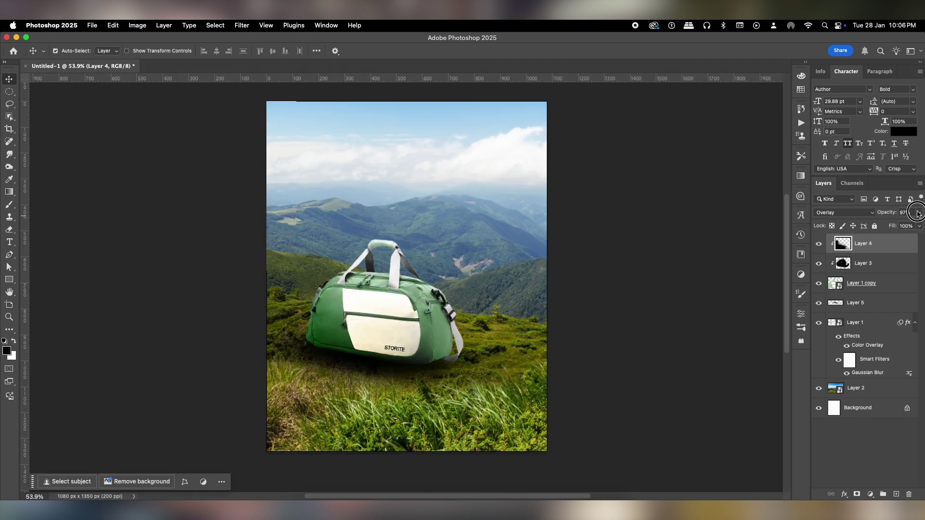
left_click_drag(911, 226, 909, 227)
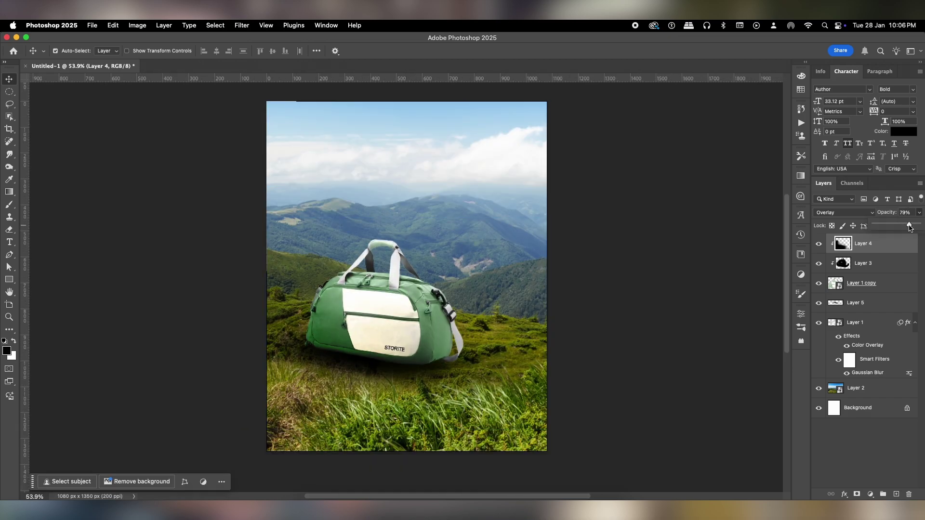
- Set the topmost shading layer's blend mode to Normal and its opacity to 83%
left_click(860, 213)
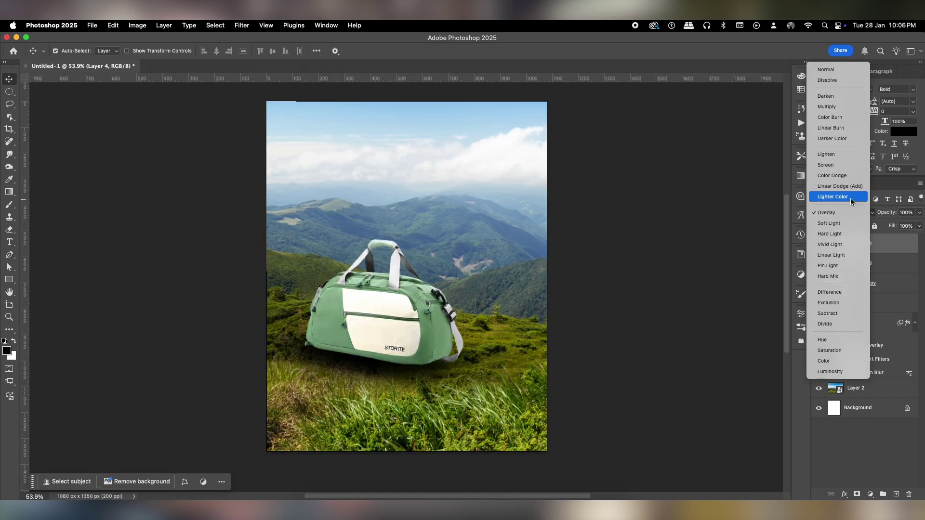
left_click(843, 70)
left_click_drag(912, 225, 910, 225)
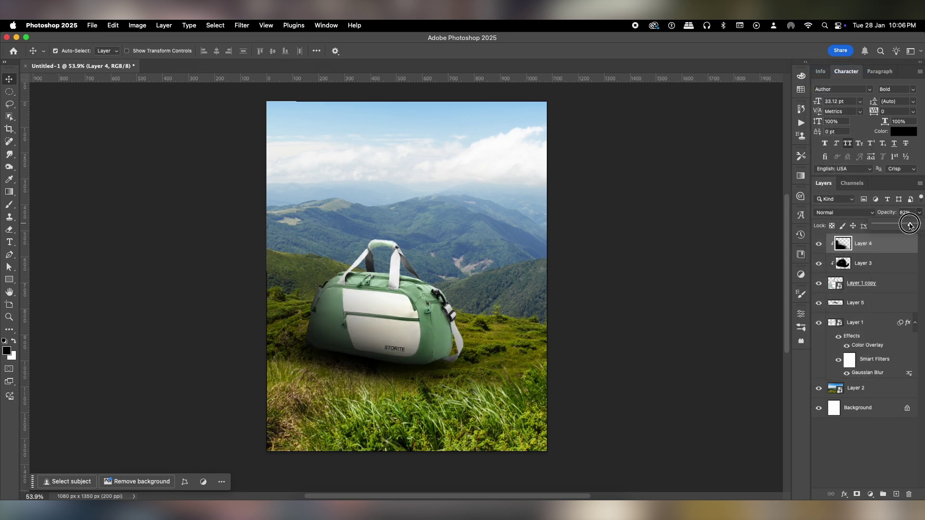
scroll(446, 294, "down", 3)
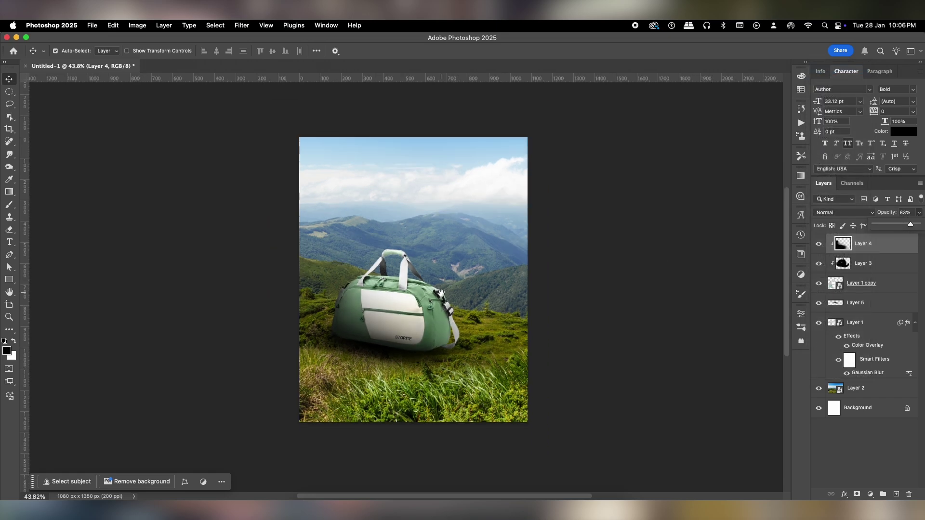
- Set the topmost shading layer's opacity to 86% and the Layer 5 ground shadow's opacity to 77%
scroll(448, 301, "up", 1)
left_click_drag(912, 223, 916, 226)
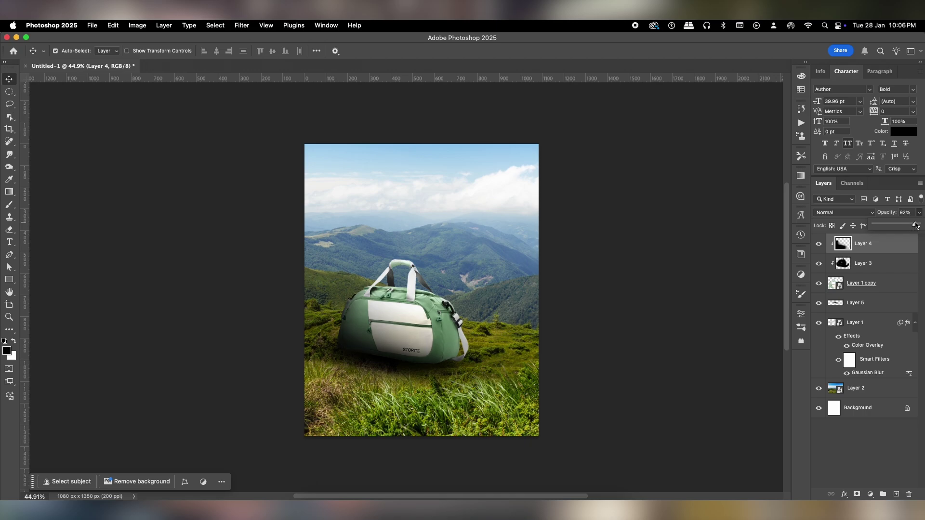
left_click(880, 263)
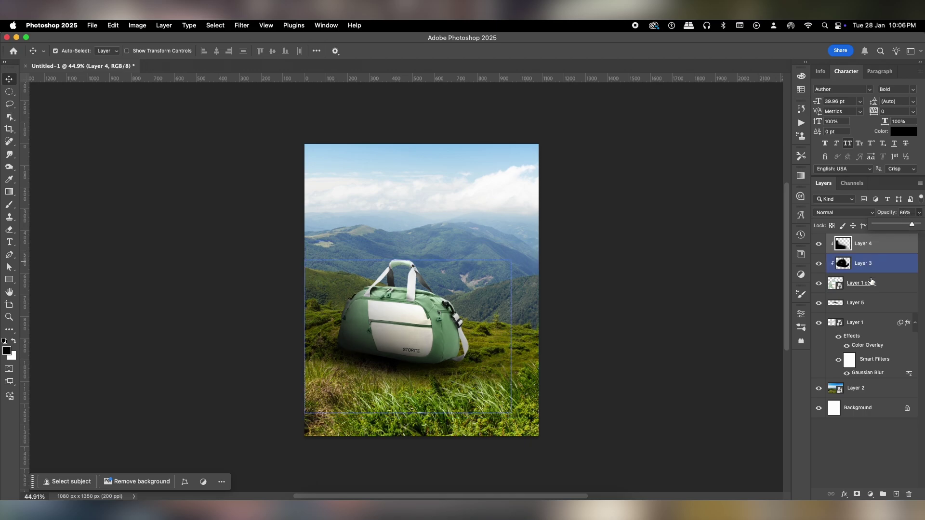
left_click(871, 283)
left_click(869, 302)
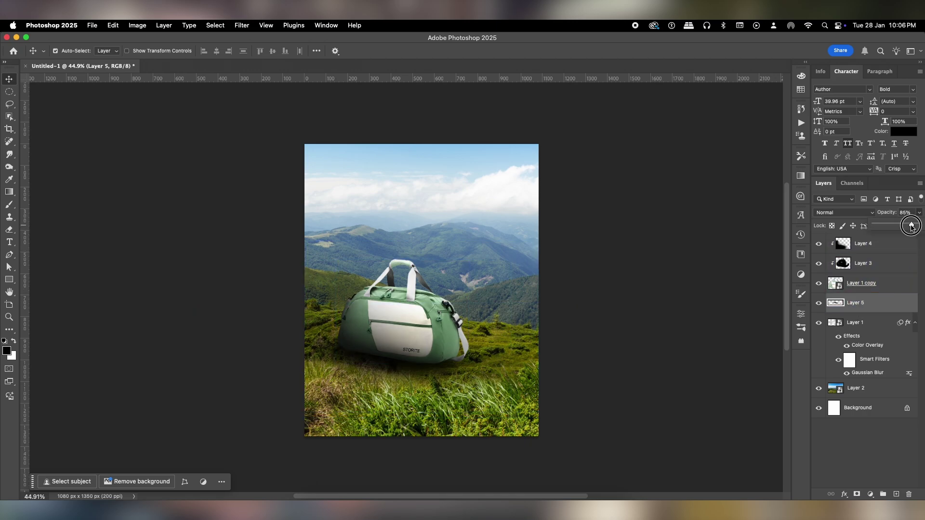
scroll(464, 269, "up", 1)
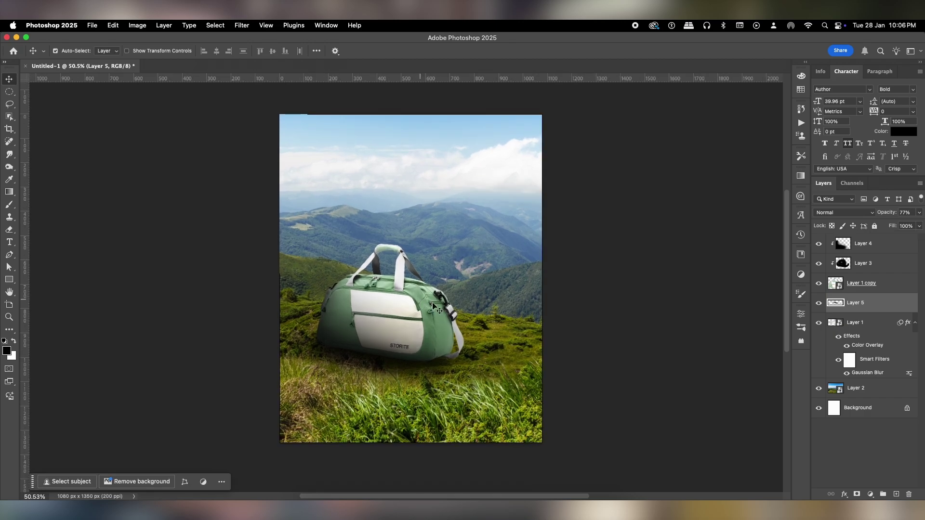
- Adjust the side edges of the Layer 4 shading slightly downward with Free Transform and set its opacity to 78%
left_click(862, 244)
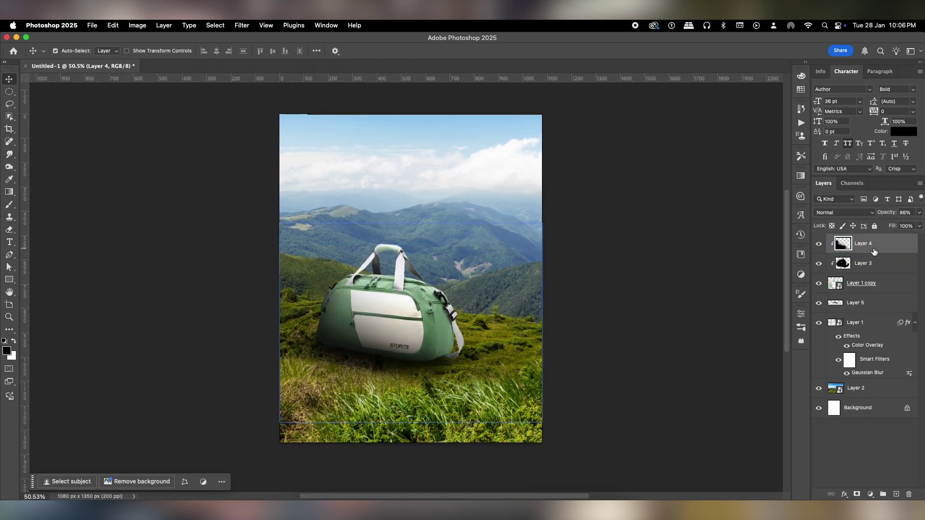
key("super+t")
left_click_drag(542, 325, 542, 335)
left_click_drag(279, 322, 278, 331)
double_click(381, 338)
left_click(918, 213)
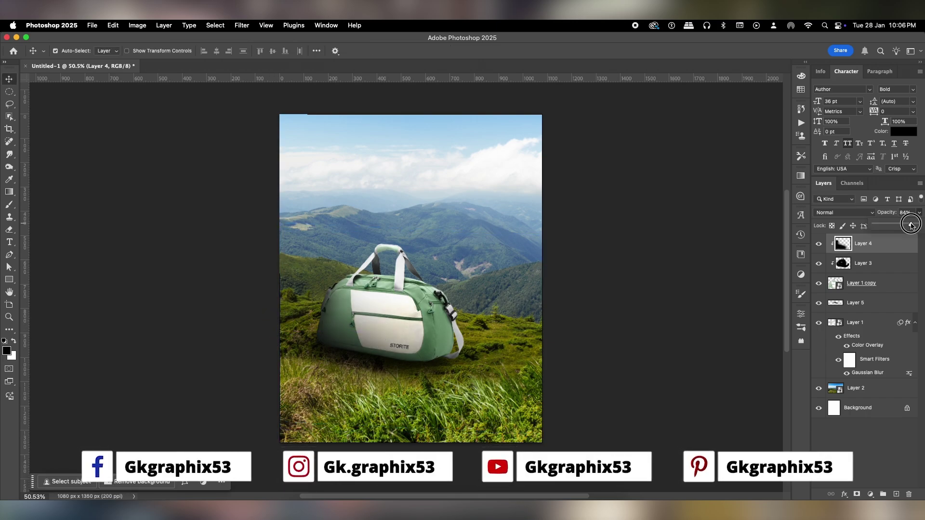
left_click_drag(910, 224, 908, 224)
- Split Layer 4's Blend If black point for the underlying layer to 19 / 87 in its blending options
double_click(894, 244)
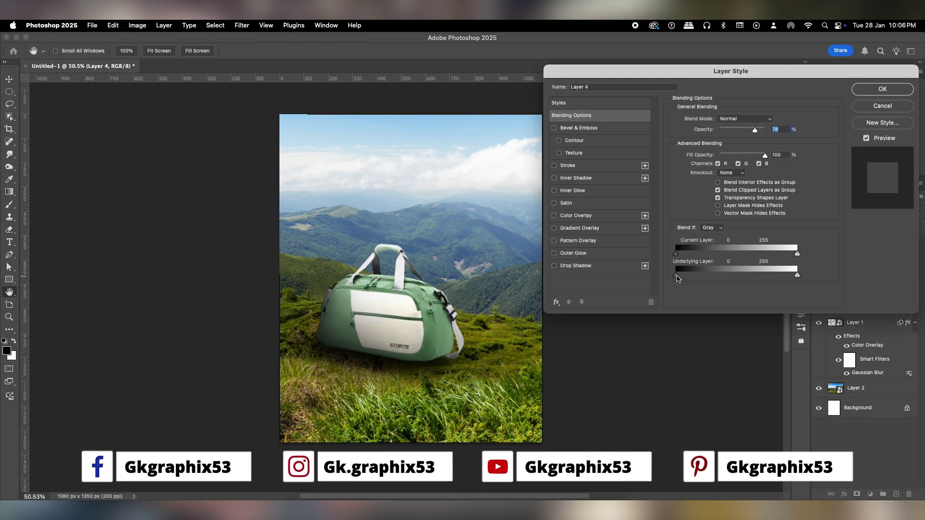
left_click_drag(690, 279, 716, 274)
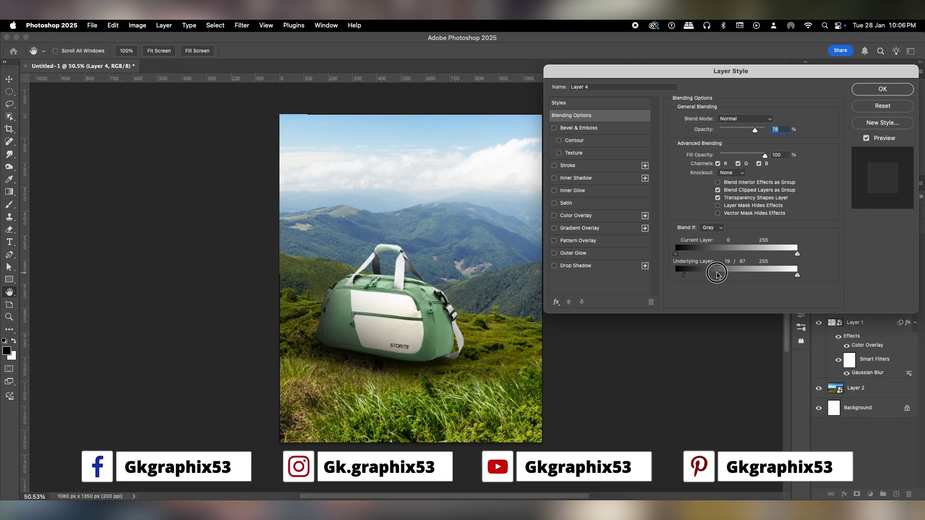
left_click(882, 90)
scroll(365, 330, "up", 4)
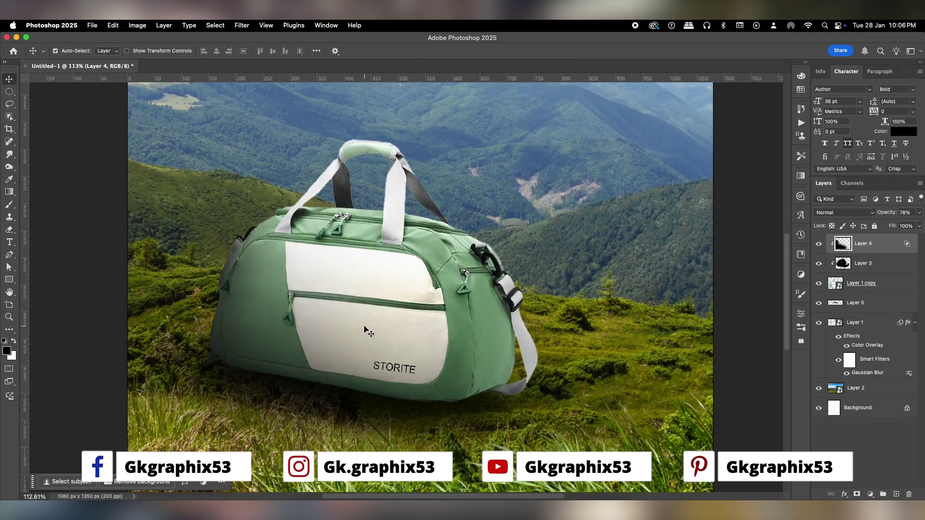
scroll(365, 330, "down", 3)
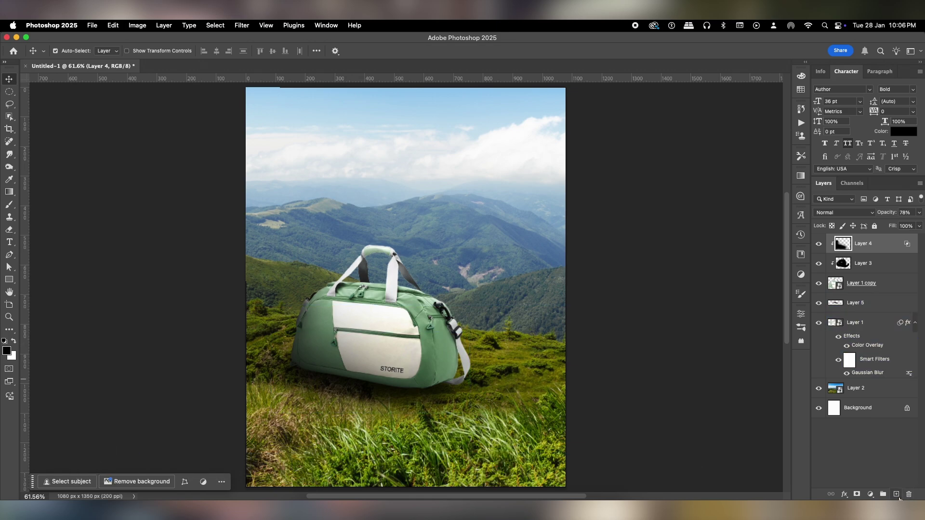
- Add a clipped layer above the shading and brush soft white highlights on the bag's right side, using 65% opacity and size 500
left_click(896, 494)
left_click_drag(855, 244, 866, 258)
key("b")
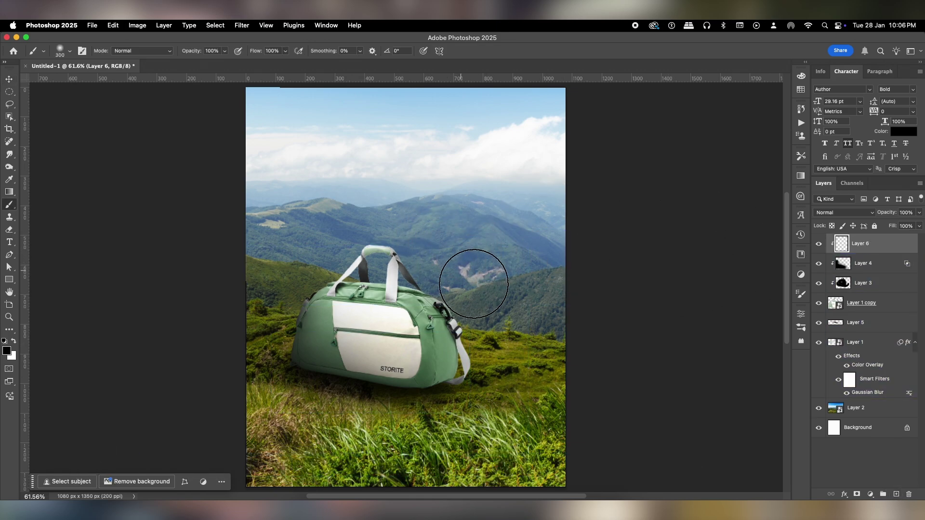
key("x")
mouse_move(442, 226)
left_mouse_down()
mouse_move(487, 289)
mouse_move(450, 240)
mouse_move(505, 291)
left_mouse_up()
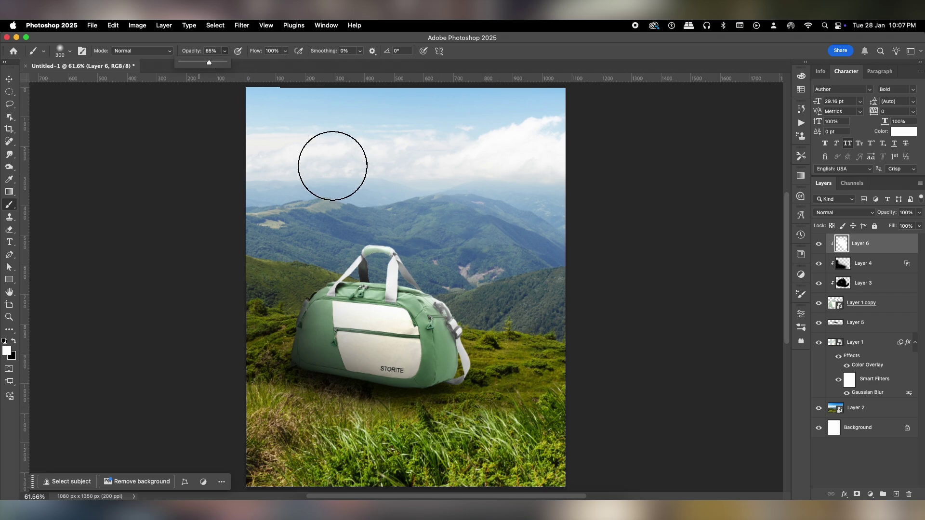
key("bracketright")
key("bracketright")
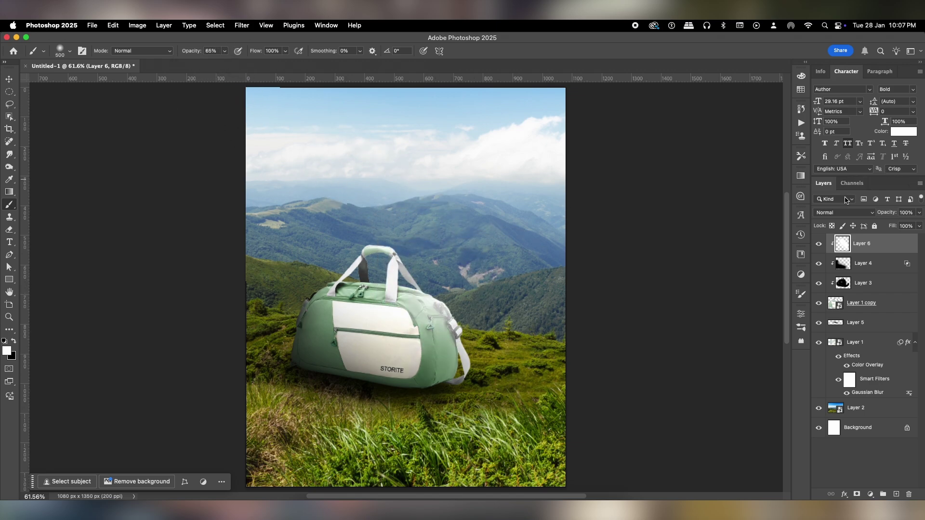
- Set the white highlight layer to the Overlay blend mode at 66% opacity
left_click(835, 213)
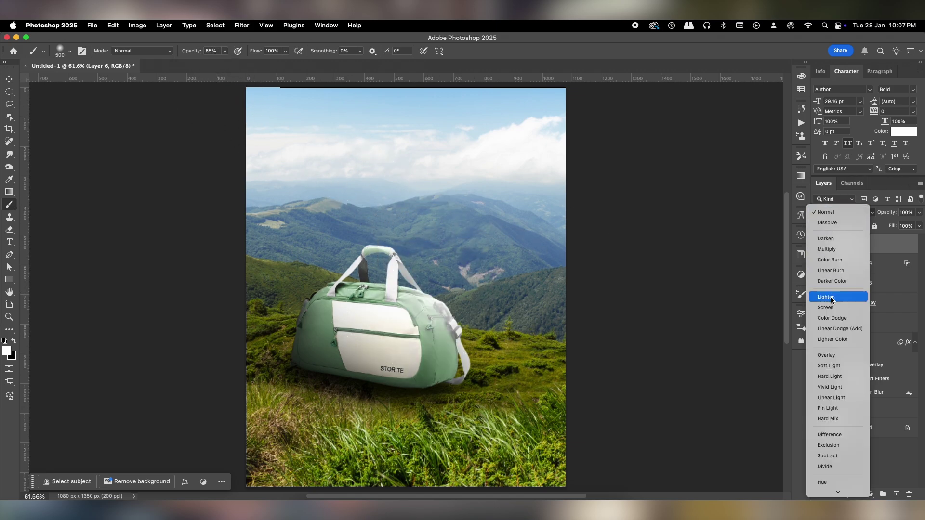
left_click(841, 362)
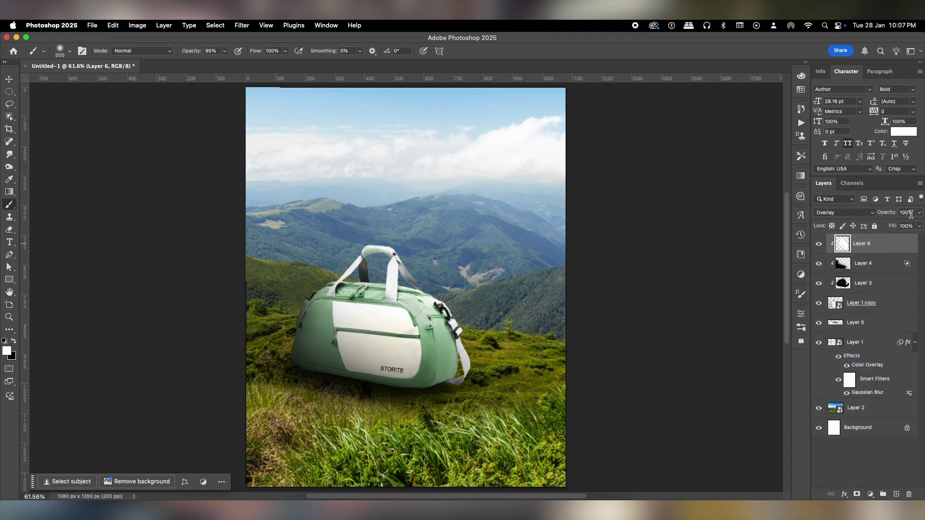
left_click_drag(914, 221, 906, 227)
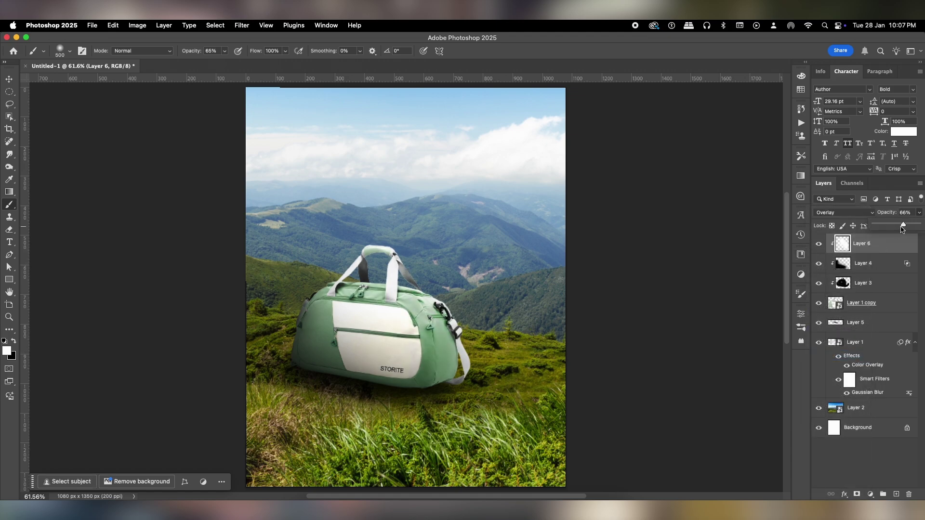
scroll(520, 281, "down", 2)
left_click(9, 80)
scroll(410, 271, "down", 1)
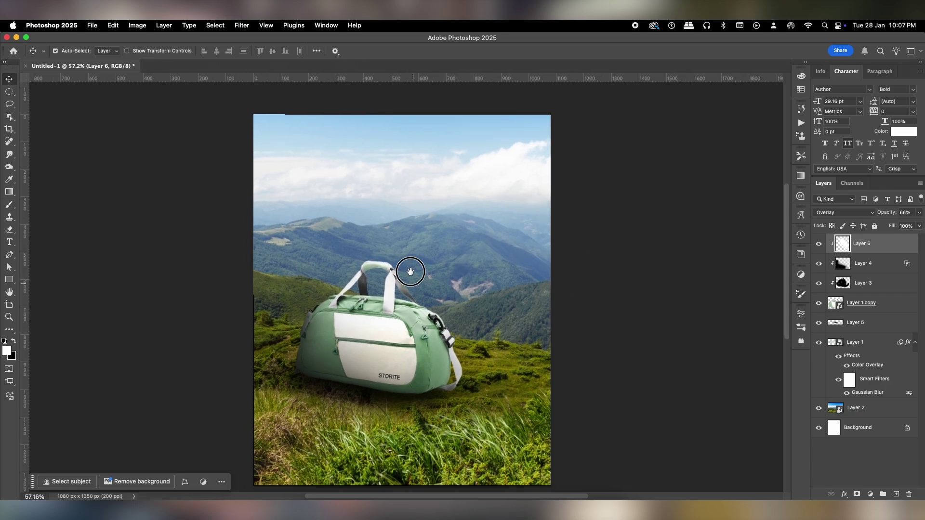
scroll(410, 271, "down", 1)
- Group the layers from Layer 1 up to Layer 6 and name the group Bag
left_click(550, 405)
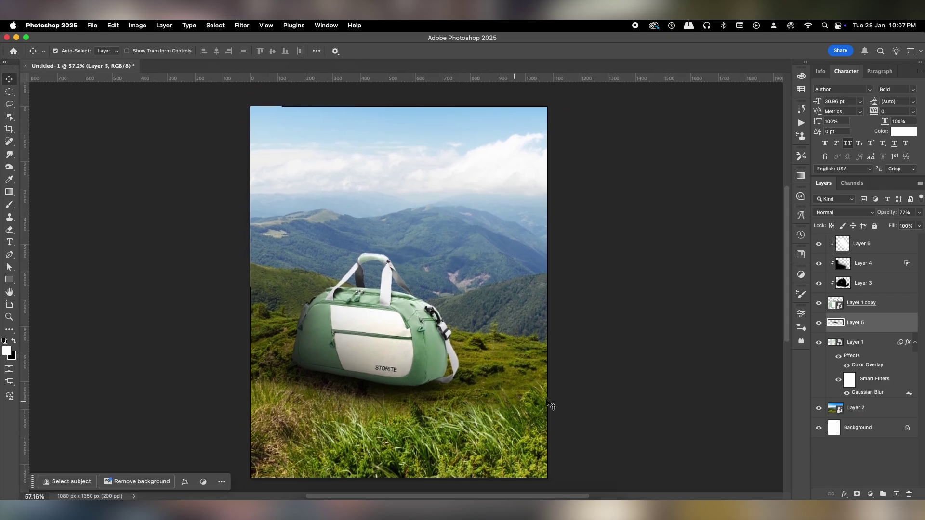
left_click(867, 342)
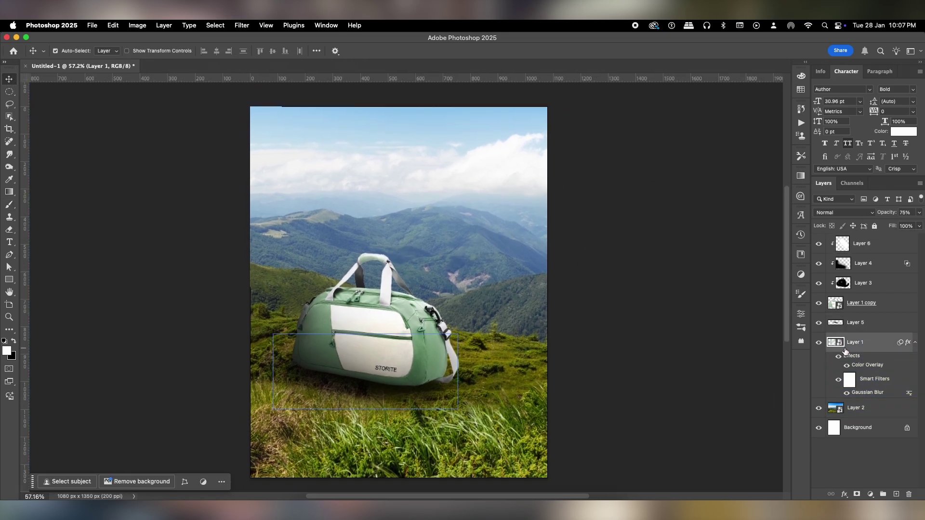
left_click(870, 246, "shift")
key("super+g")
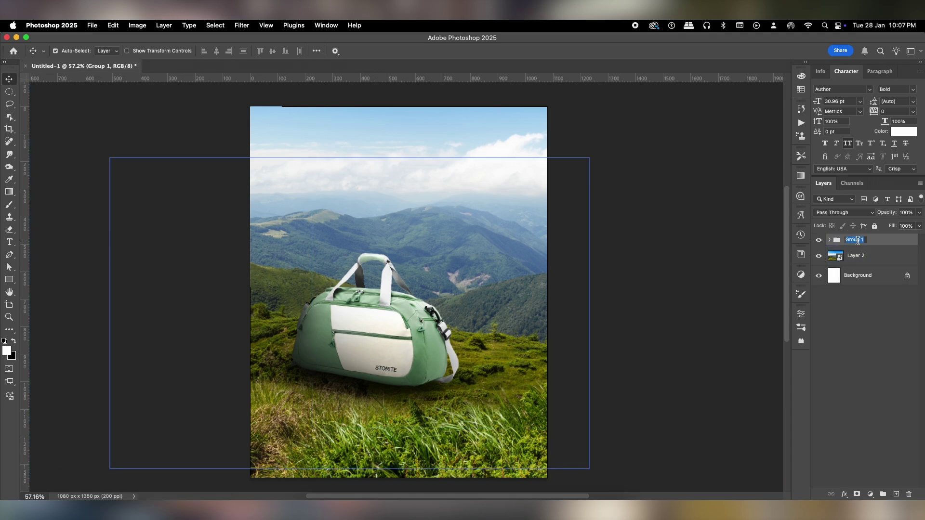
key("Return")
- Add a Hue/Saturation adjustment above the landscape layer with hue -2, saturation -50 and lightness -11
left_click(863, 256)
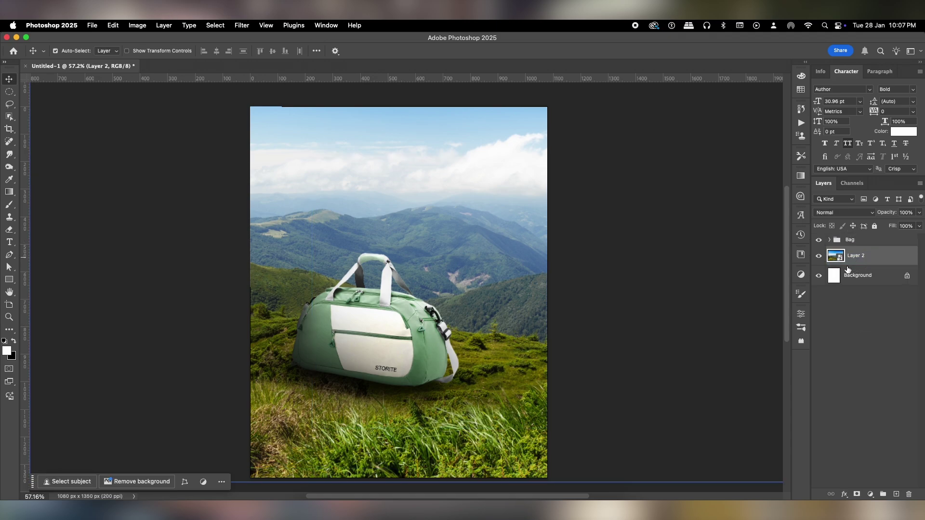
left_click(870, 496)
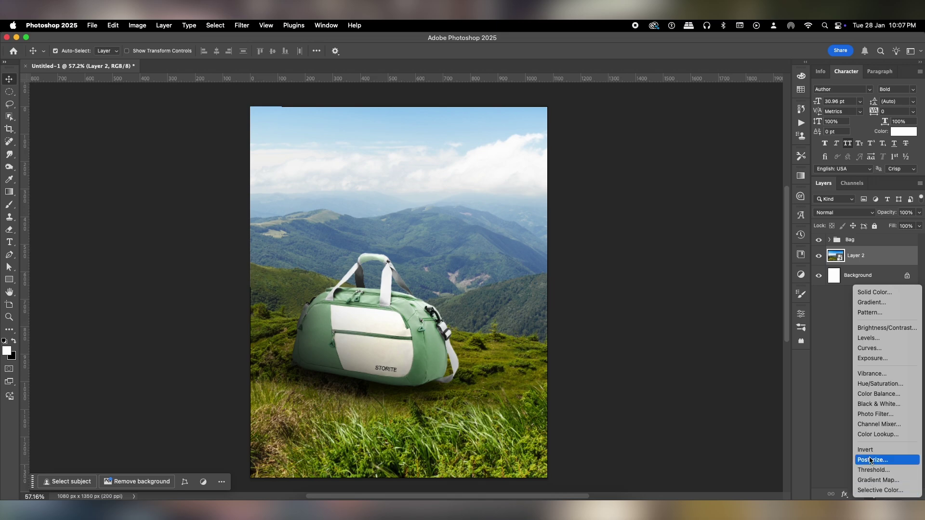
left_click(874, 384)
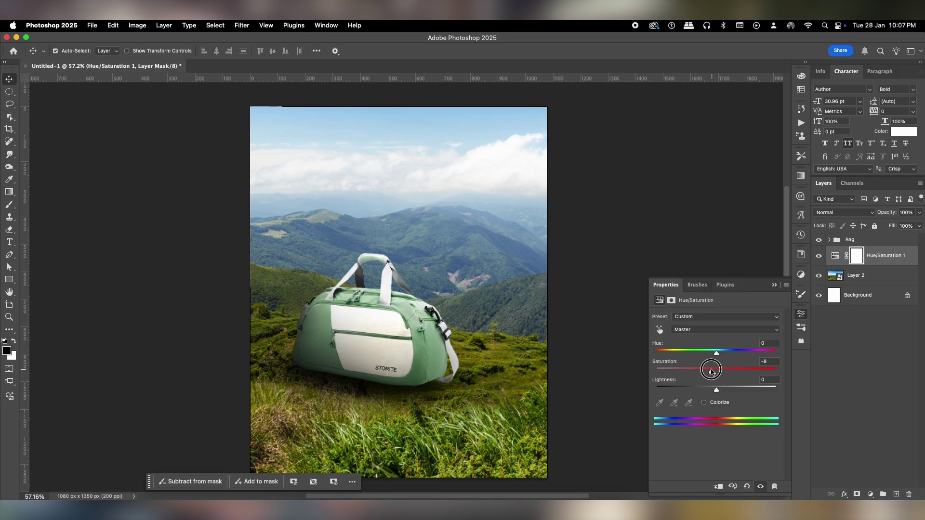
left_click_drag(696, 369, 715, 353)
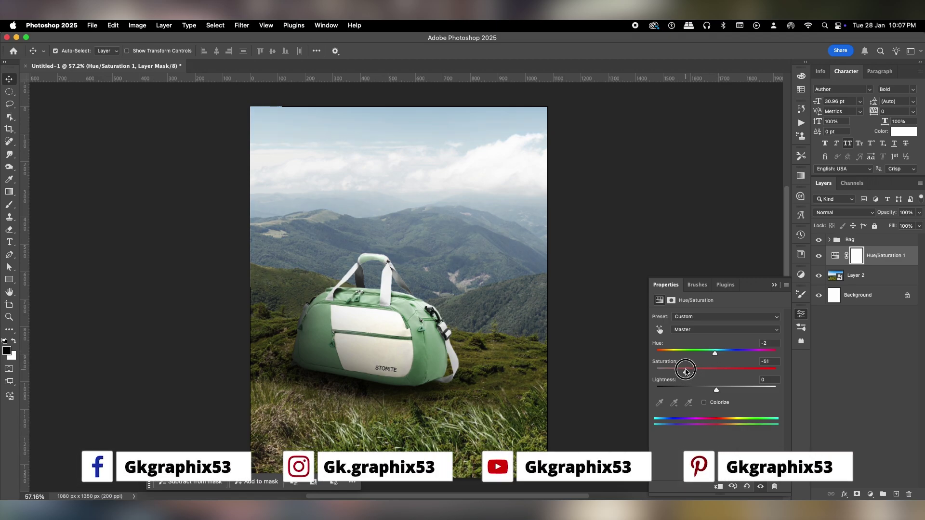
left_click_drag(711, 386, 709, 390)
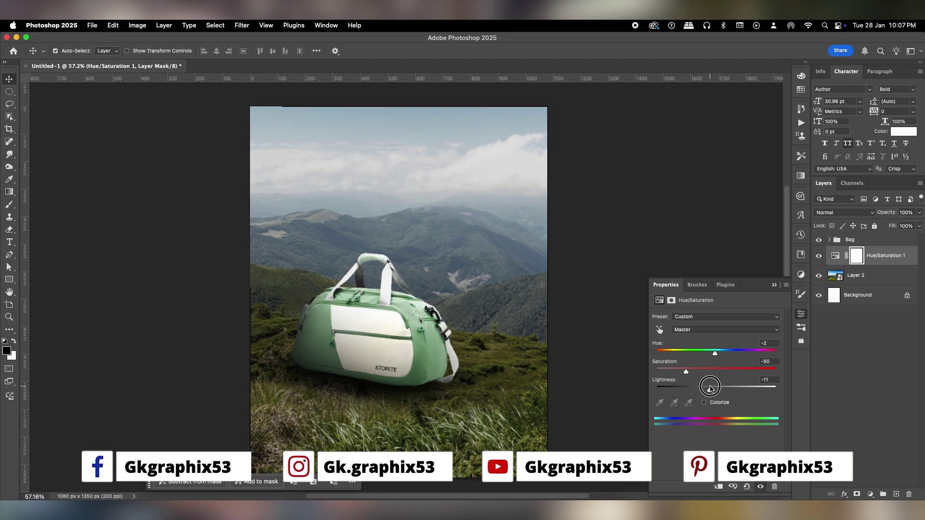
left_click(773, 286)
- Start a 15 px Tilt-Shift blur on the landscape layer, tilt its focus band clockwise and centre it on the bag
left_click(894, 271)
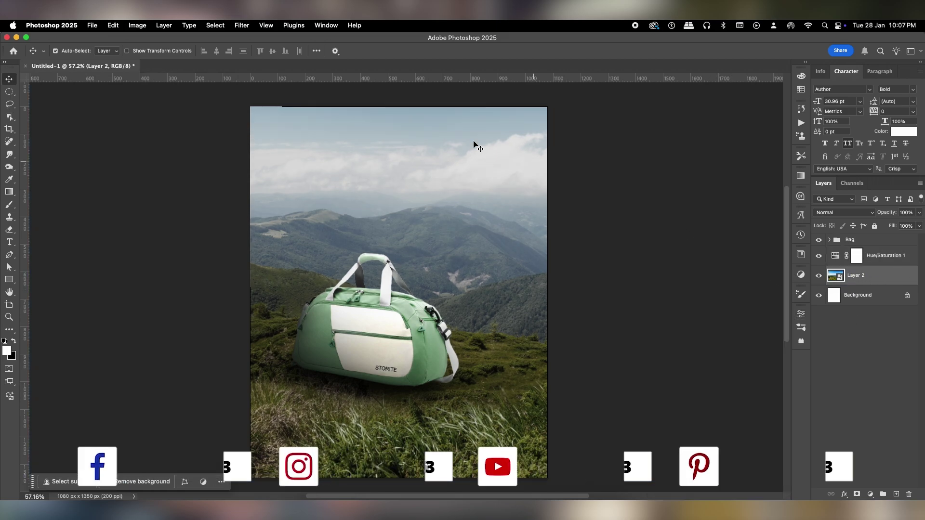
left_click(241, 25)
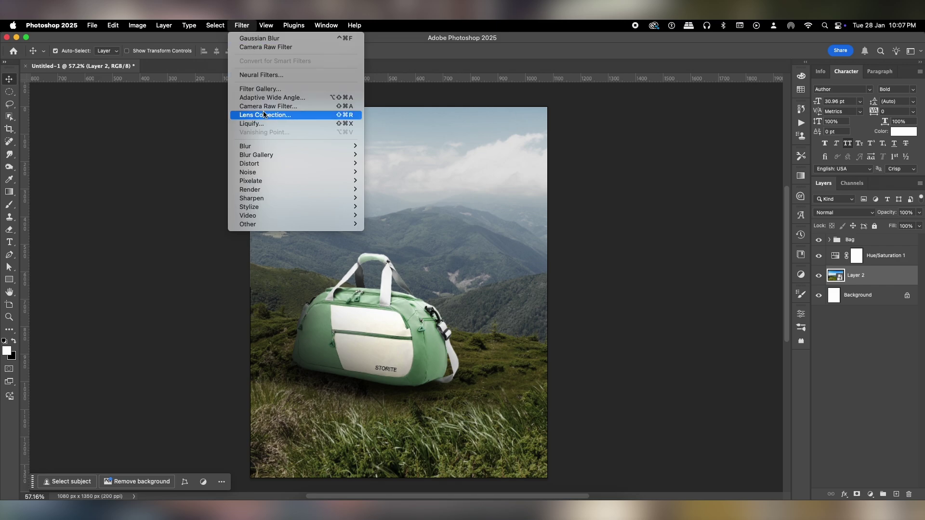
mouse_move(258, 155)
left_click(393, 174)
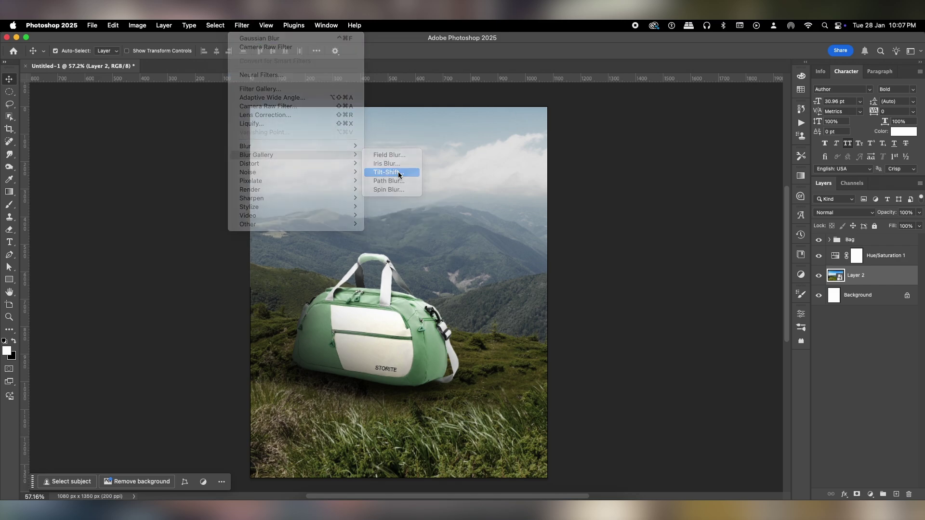
scroll(438, 317, "up", 5)
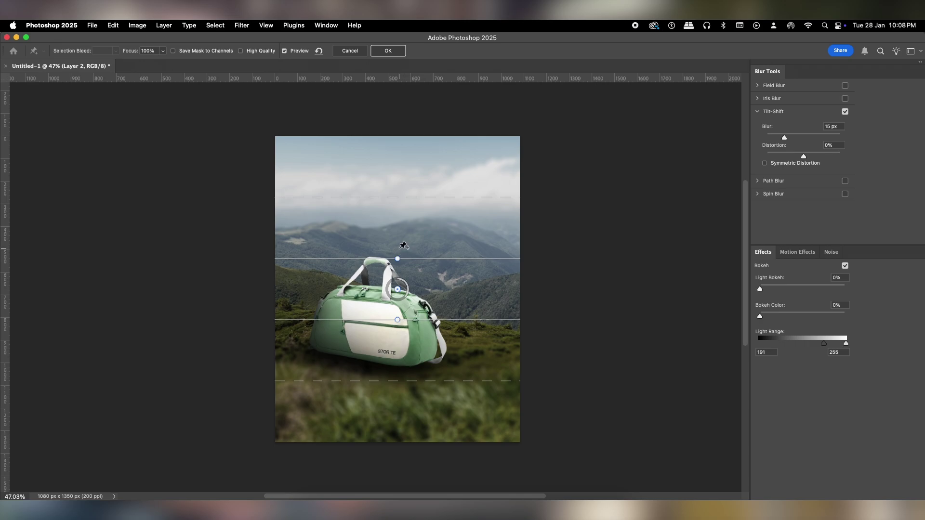
scroll(399, 253, "up", 2)
mouse_move(408, 253)
left_mouse_down()
mouse_move(427, 238)
mouse_move(407, 235)
left_mouse_up()
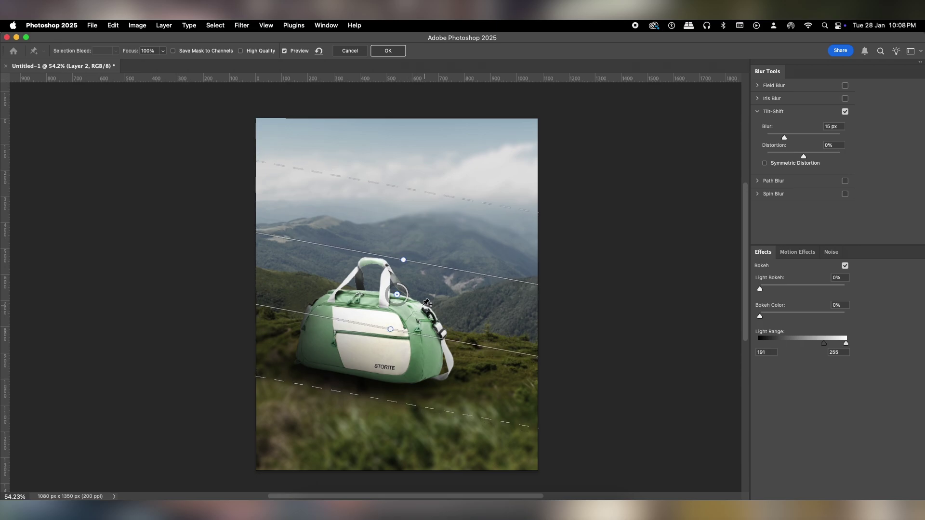
left_click_drag(423, 289, 385, 334)
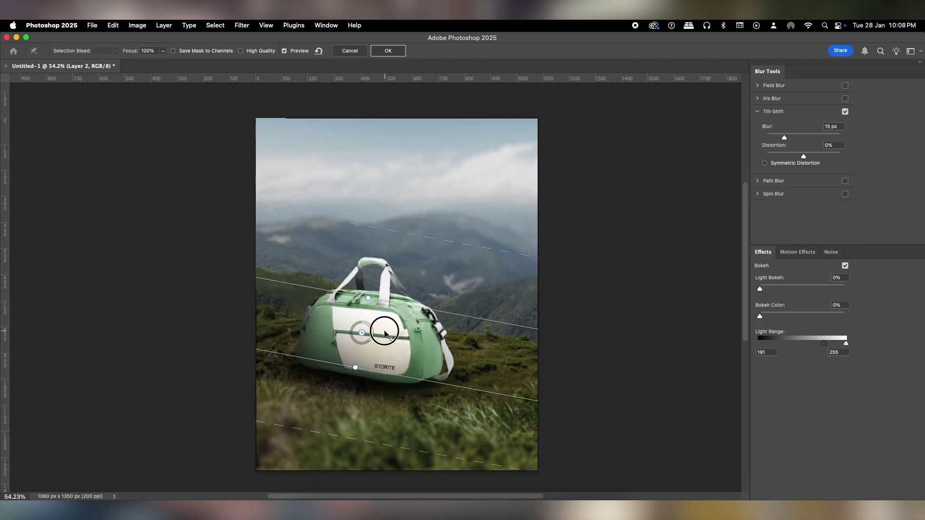
- Narrow the Tilt-Shift focus band around the bag by moving its edges inward, and reduce the blur to 12 px
left_click_drag(428, 308, 425, 324)
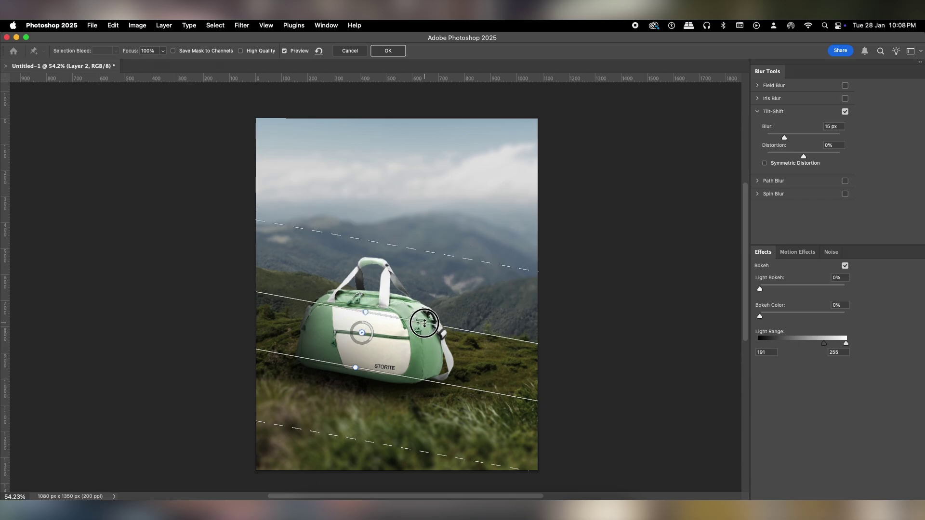
left_click_drag(422, 380, 426, 376)
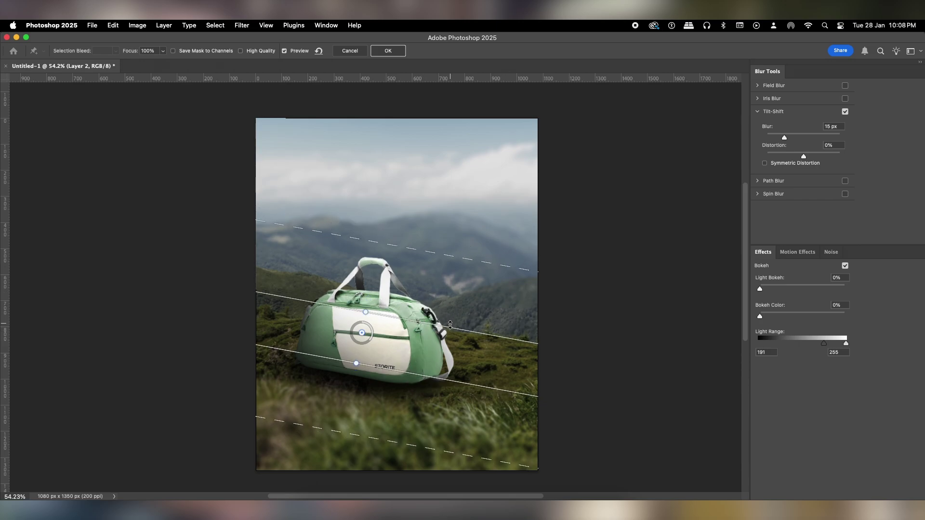
left_click_drag(450, 325, 447, 339)
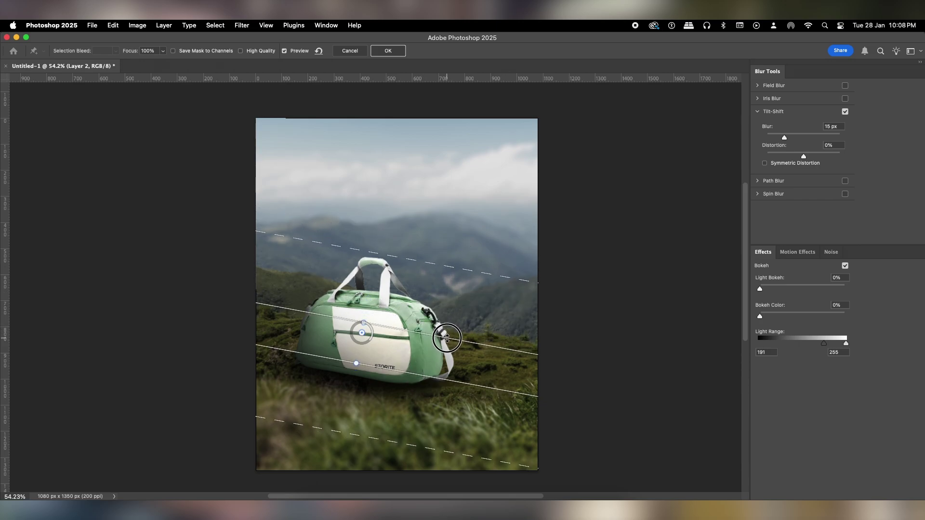
left_click_drag(458, 268, 457, 266)
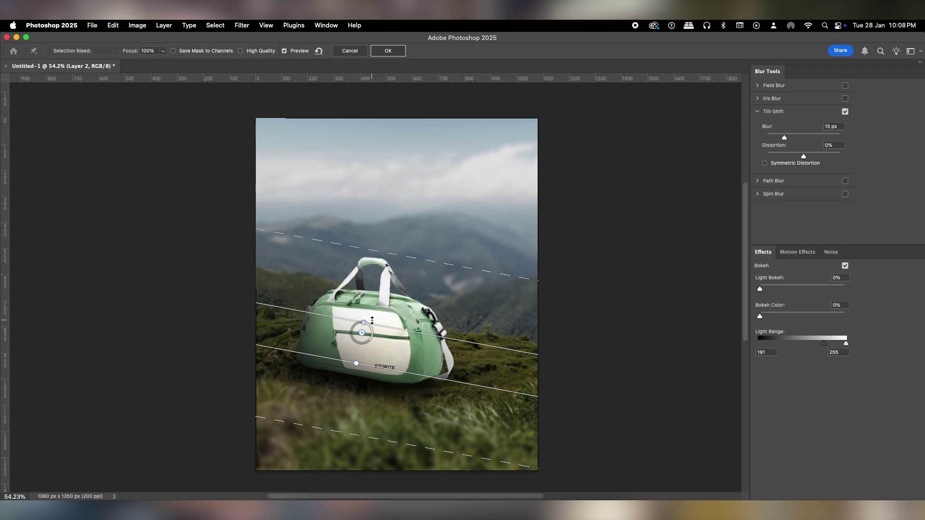
left_click_drag(366, 315, 364, 311)
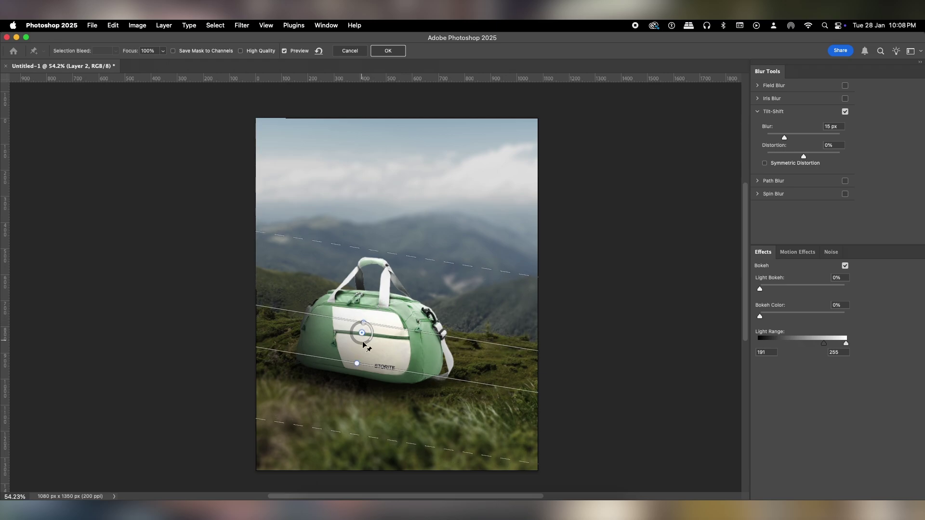
left_click_drag(367, 342, 372, 337)
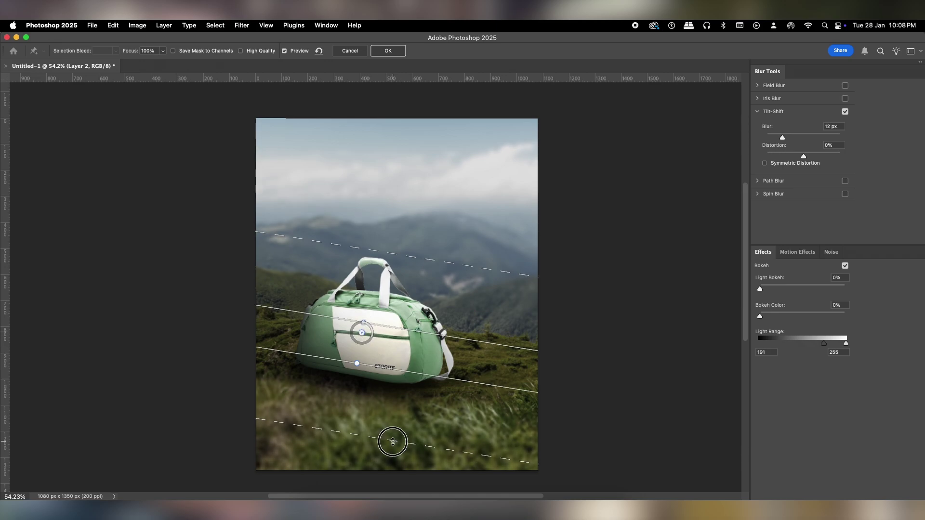
- Extend the Tilt-Shift's outer transitions, move its centre slightly up the bag, and apply it to the landscape with an 11 px blur
left_click_drag(390, 440, 391, 460)
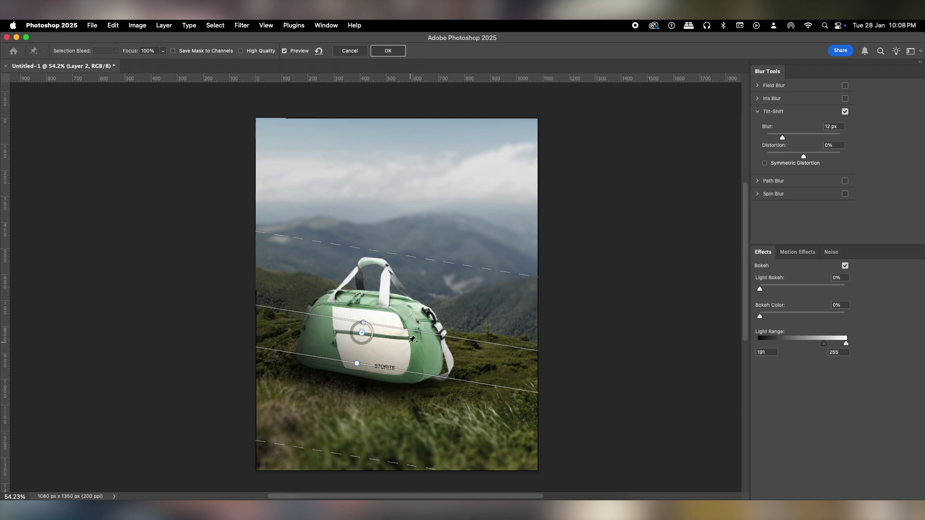
left_click_drag(406, 341, 409, 333)
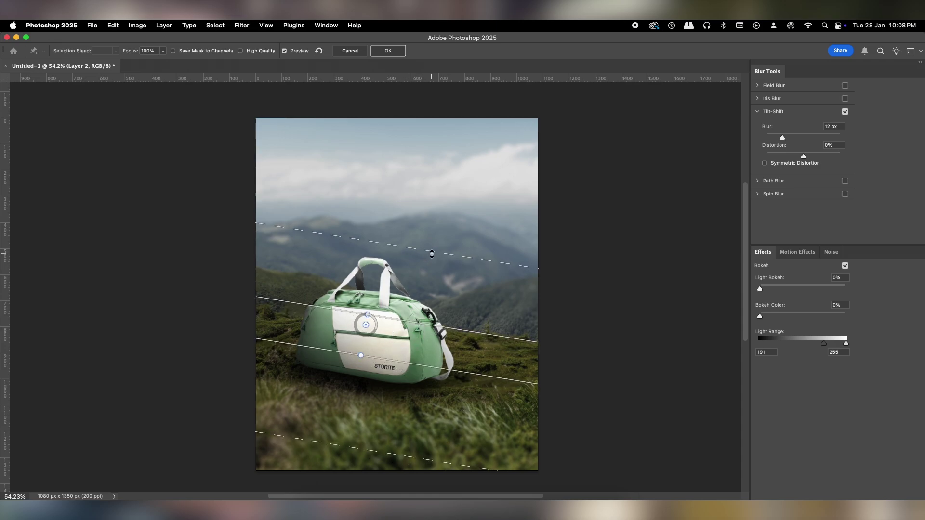
left_click_drag(433, 250, 431, 246)
mouse_move(380, 320)
left_mouse_down()
mouse_move(374, 336)
mouse_move(378, 330)
left_mouse_up()
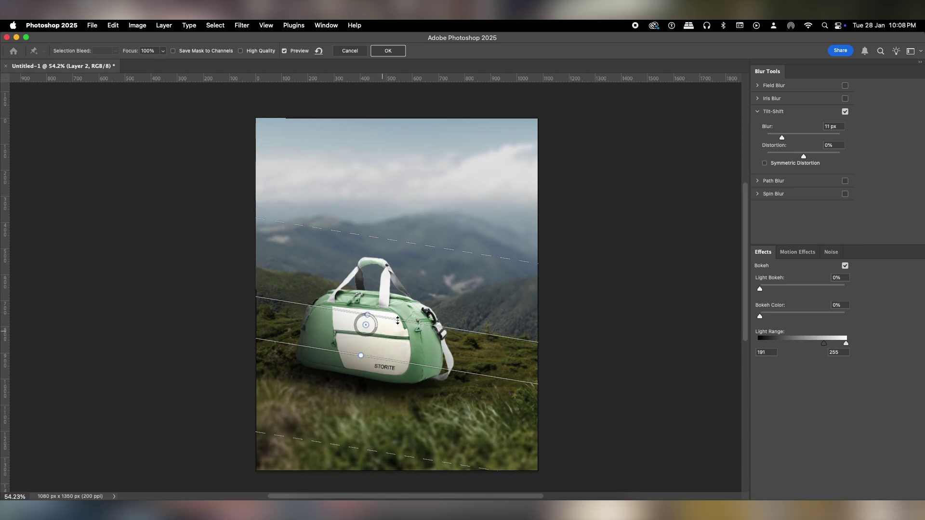
key("Return")
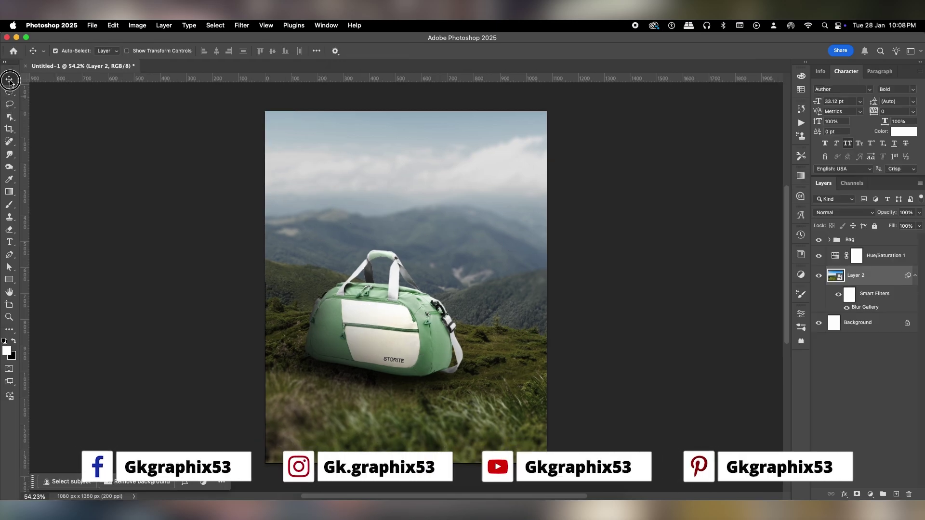
left_click(846, 307)
left_click(846, 308)
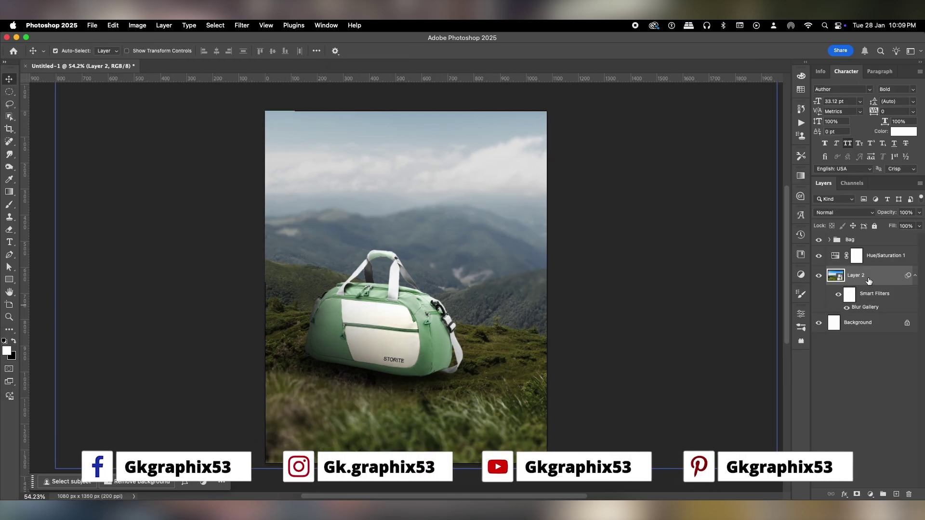
- Add a layer above the Hue/Saturation adjustment and paint one soft white 500 px dab at 100% opacity behind the bag's handle
left_click(886, 259)
left_click(896, 495)
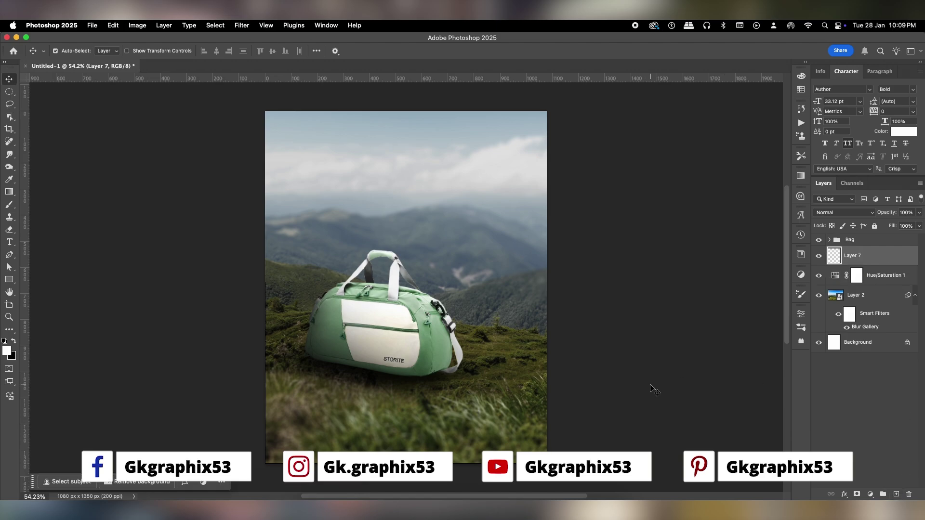
key("b")
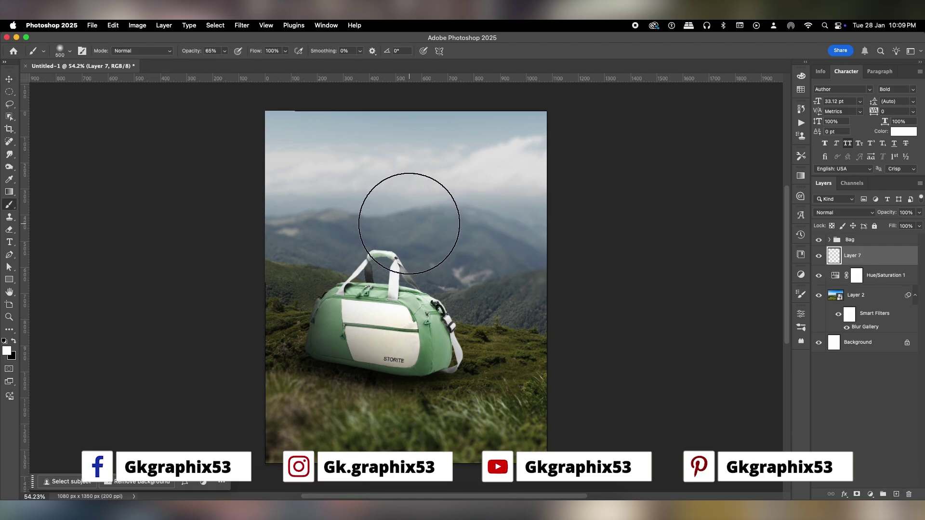
left_click(411, 225)
key("super+z")
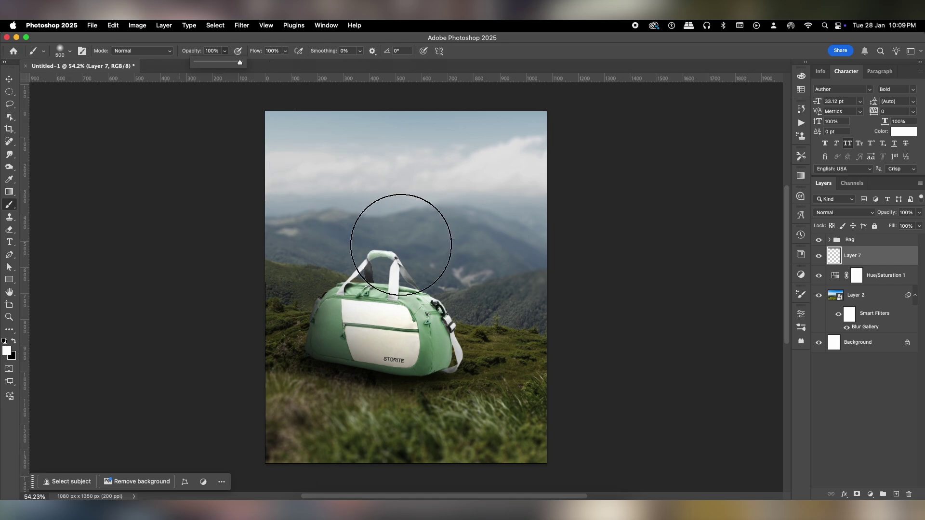
left_click(399, 235)
- Transform the white dab into a flat fog band across the hills, about 519% wide and 67% high
key("super+t")
left_click_drag(506, 248, 714, 245)
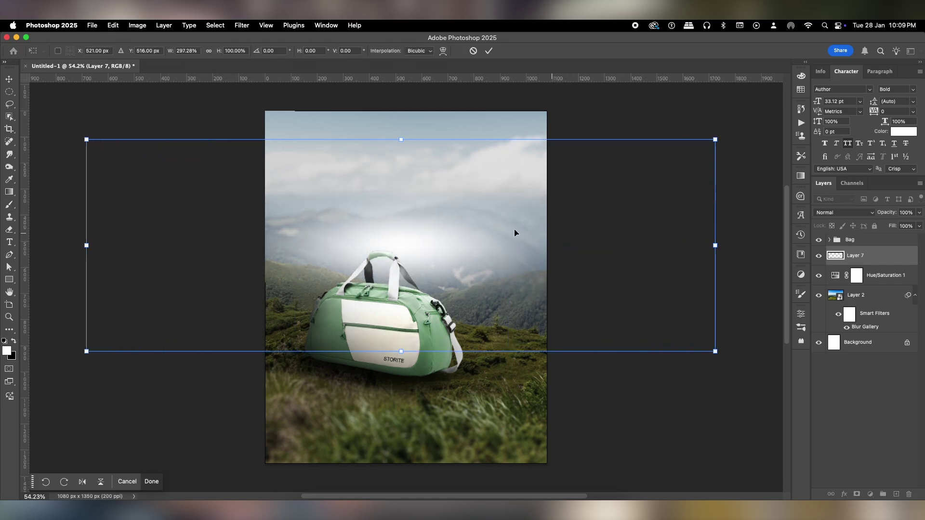
left_click_drag(400, 139, 400, 172)
left_click_drag(417, 222, 354, 229)
left_click_drag(604, 238, 722, 231)
scroll(386, 234, "down", 3)
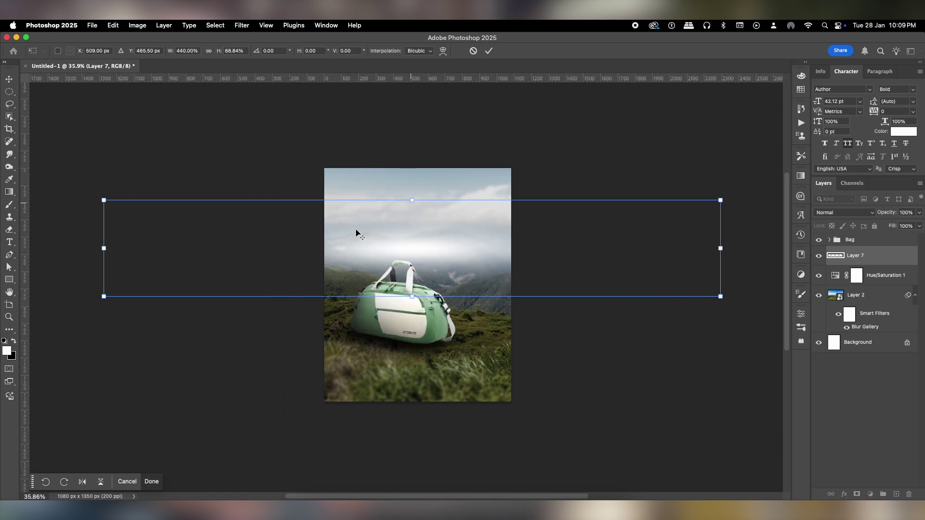
left_click_drag(104, 249, 49, 248)
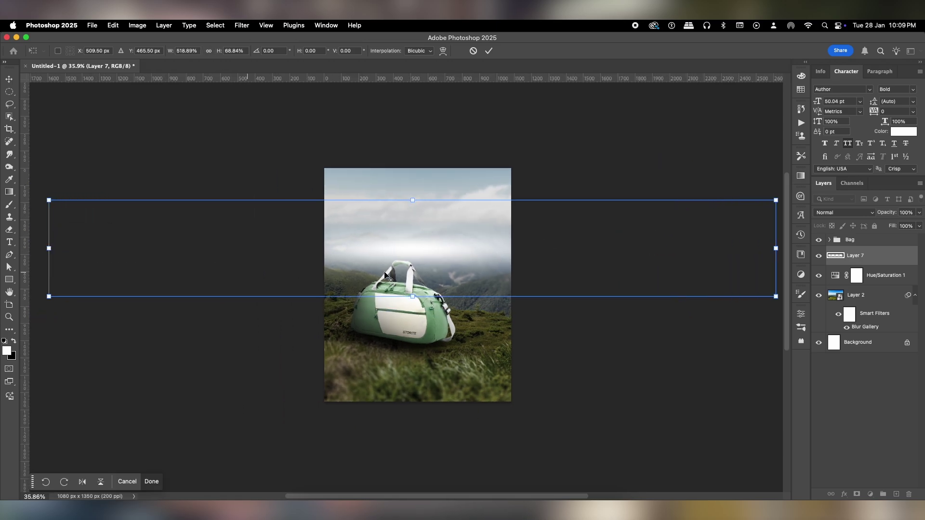
double_click(454, 257)
scroll(448, 246, "up", 3)
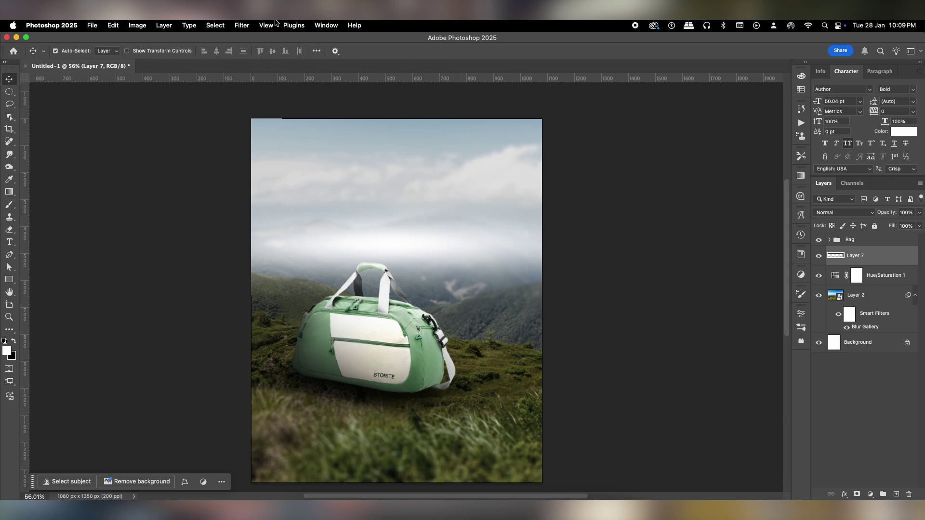
- Apply a Motion Blur to the white fog layer to spread it evenly across the hills
left_click(242, 25)
mouse_move(299, 154)
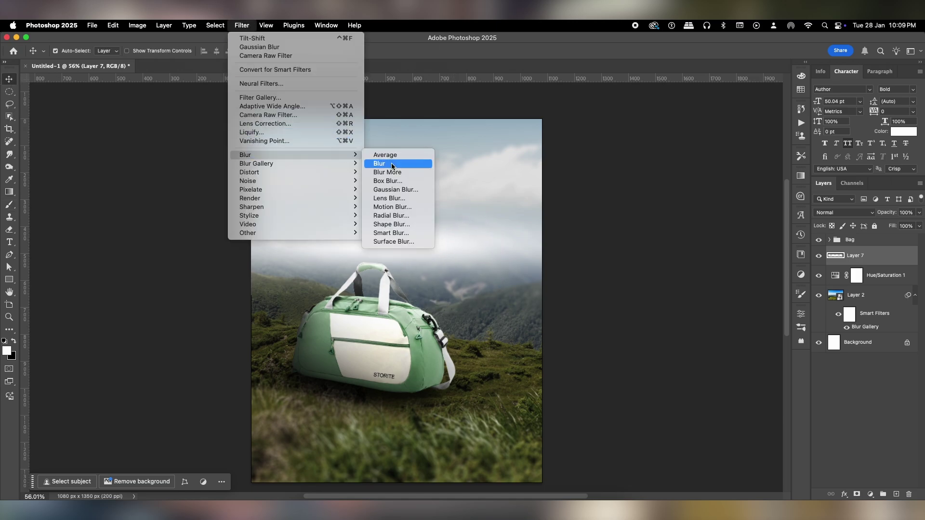
left_click(392, 208)
left_click_drag(668, 269, 688, 272)
left_click(759, 117)
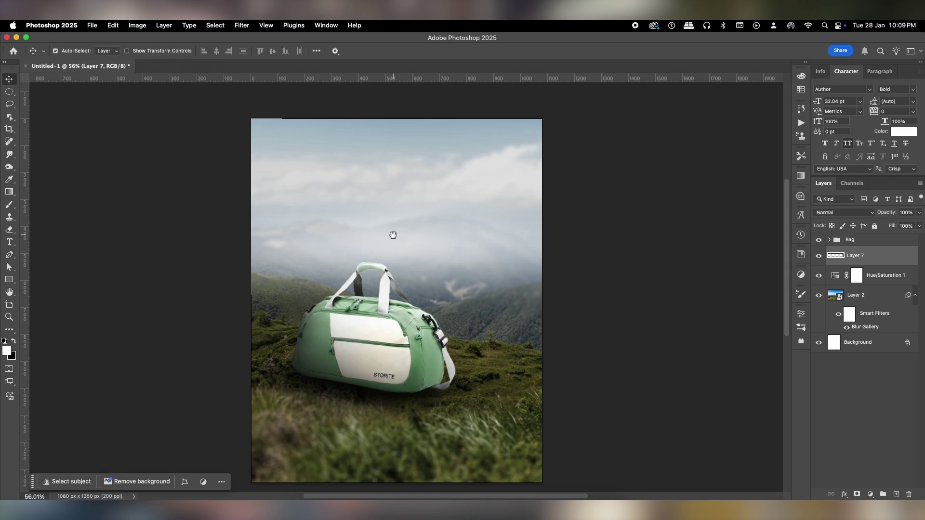
- Skew the fog band vertically by about 4.75° so it slopes down with the hills, and reposition it behind the bag
scroll(389, 236, "down", 3)
key("super+t")
scroll(370, 219, "down", 2)
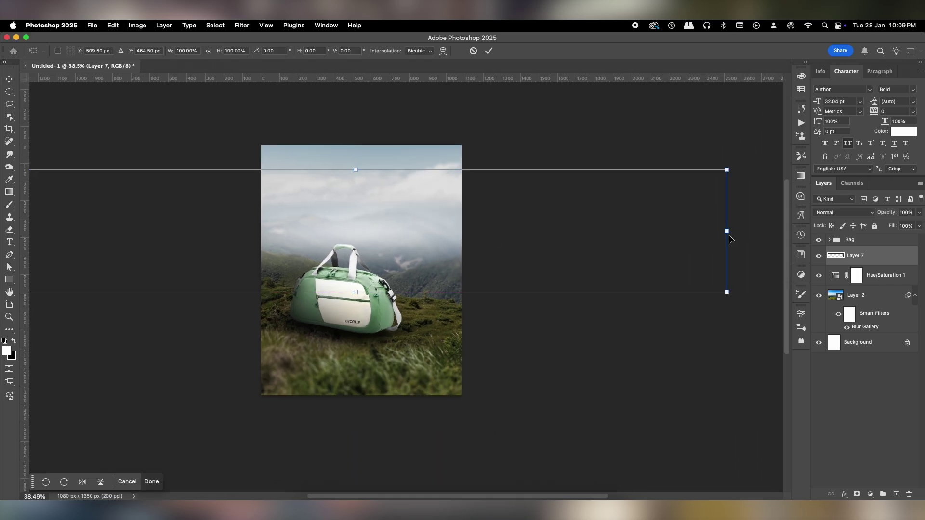
left_click_drag(738, 230, 708, 274)
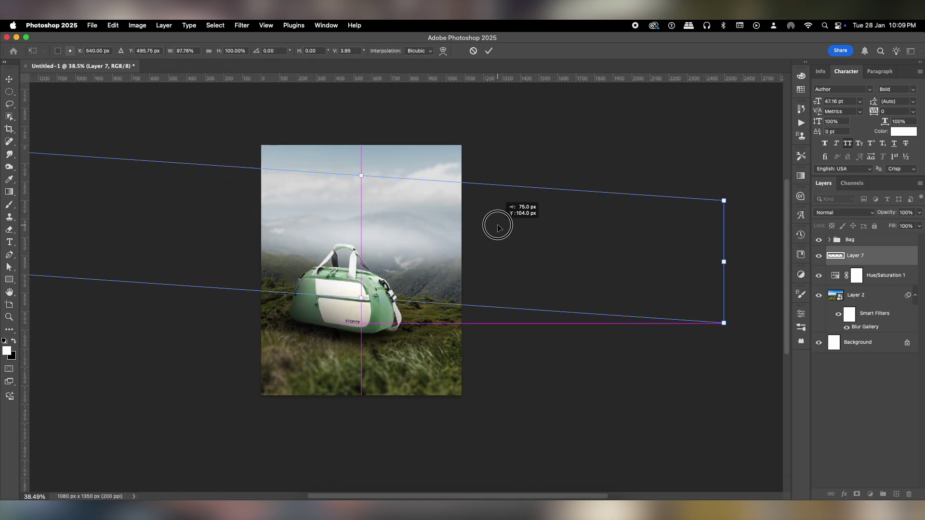
left_click_drag(453, 235, 463, 229)
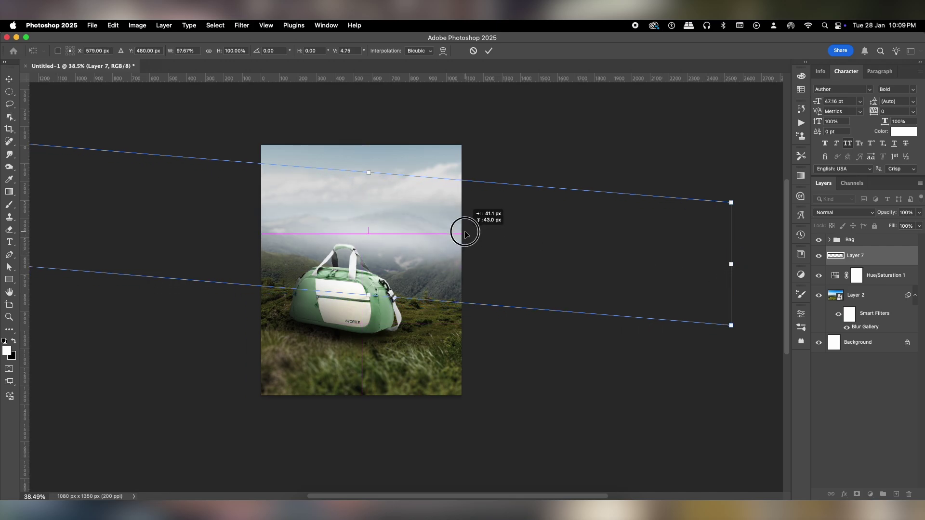
key("Return")
scroll(380, 233, "up", 2)
- Reduce the fog layer's opacity to 72%
left_click(919, 213)
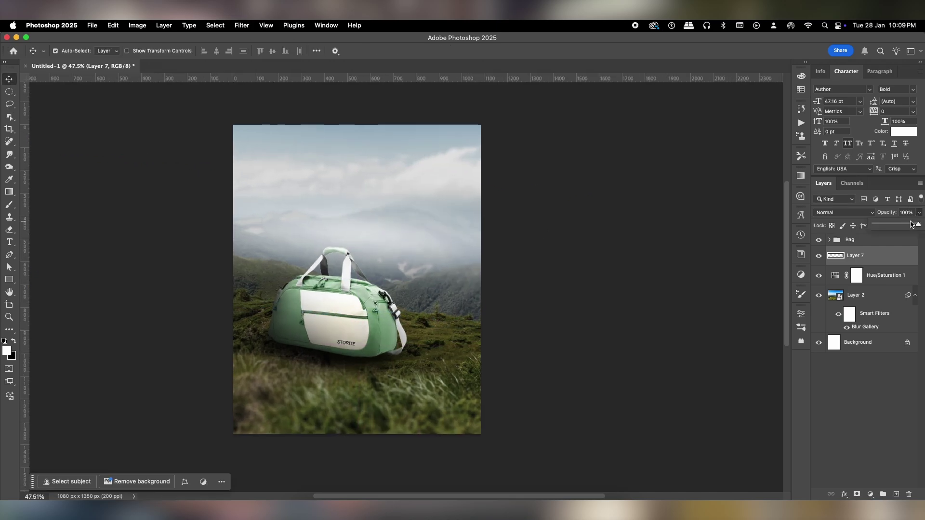
left_click_drag(917, 224, 908, 225)
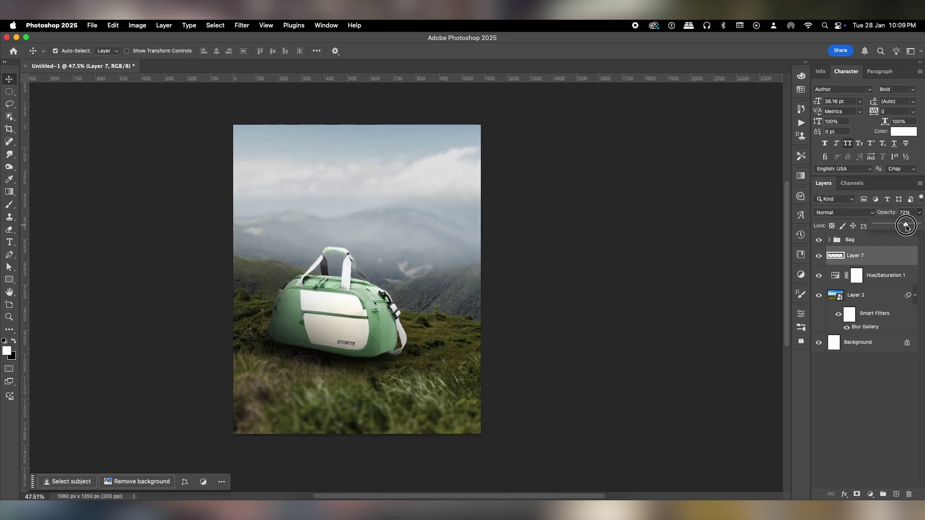
scroll(468, 223, "left", 3)
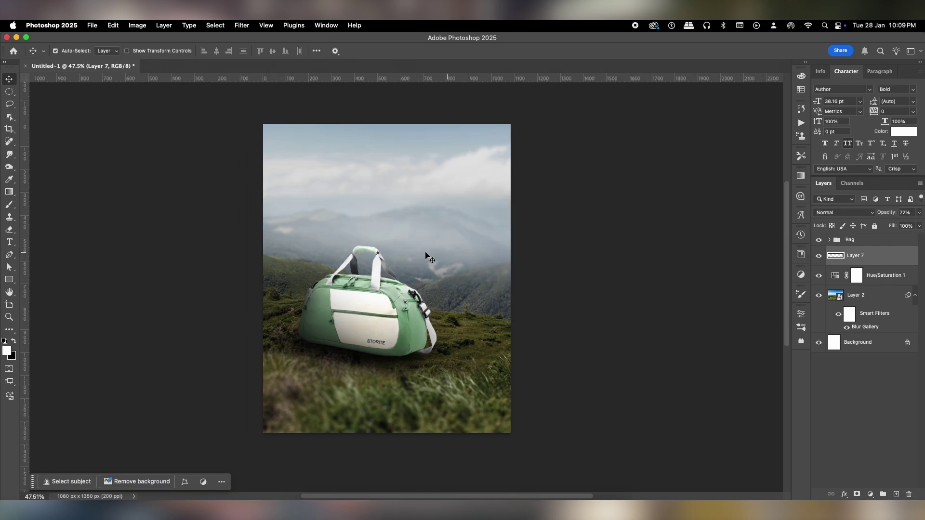
scroll(425, 256, "up", 2)
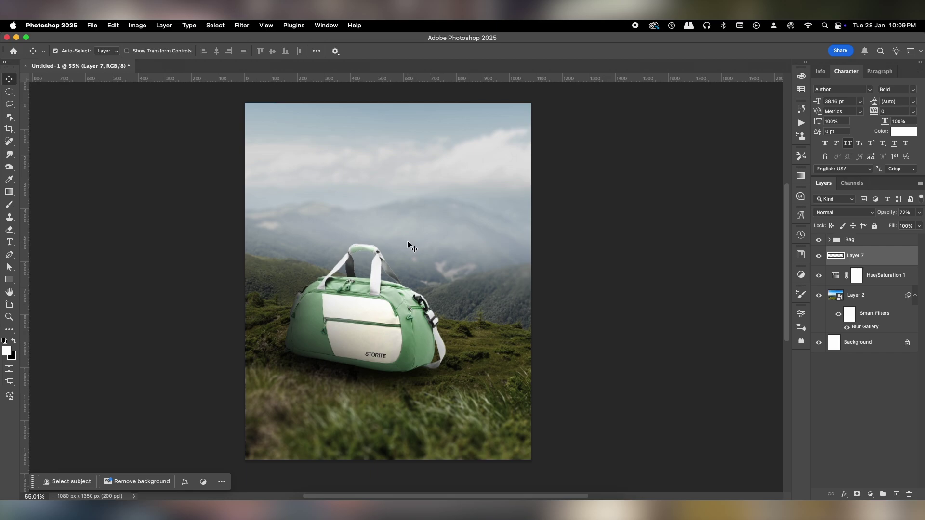
- Add a new layer above Layer 6 in the Bag group and clip it to the bag
scroll(408, 246, "up", 5)
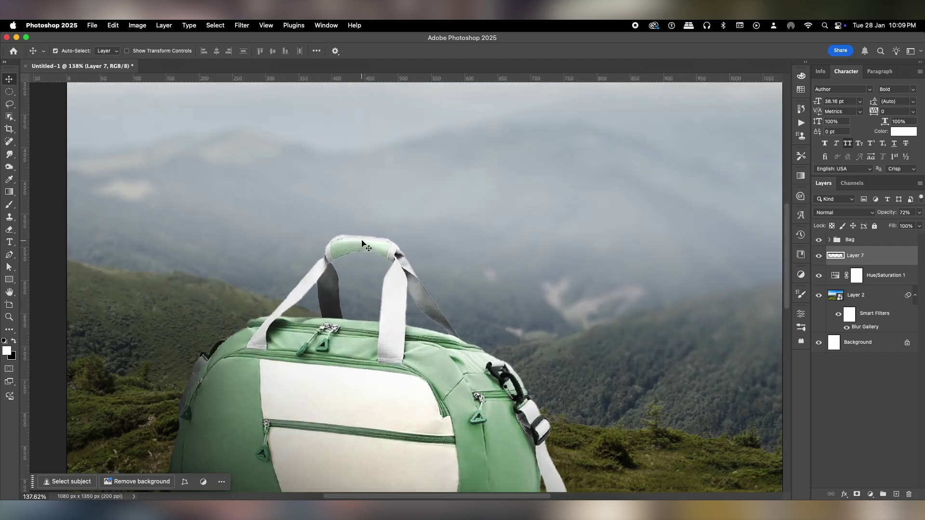
left_click(367, 248)
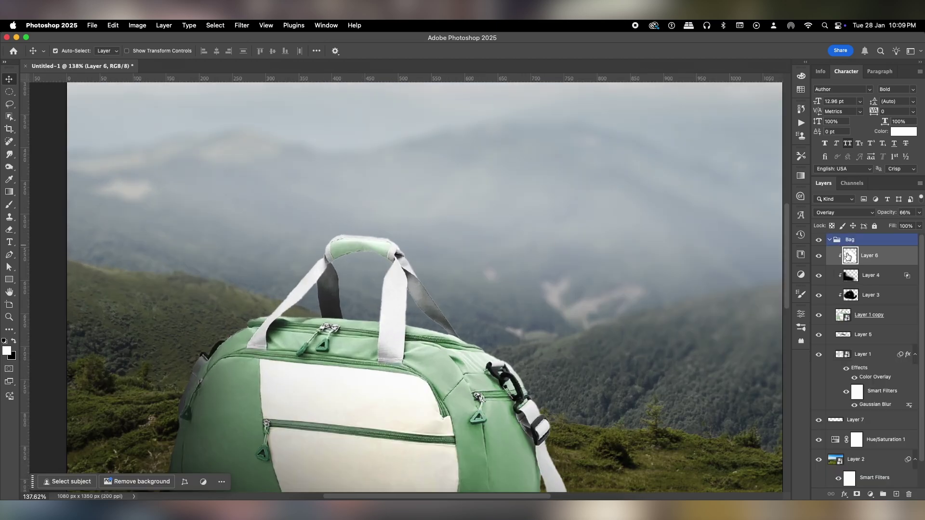
left_click(896, 494)
key("b")
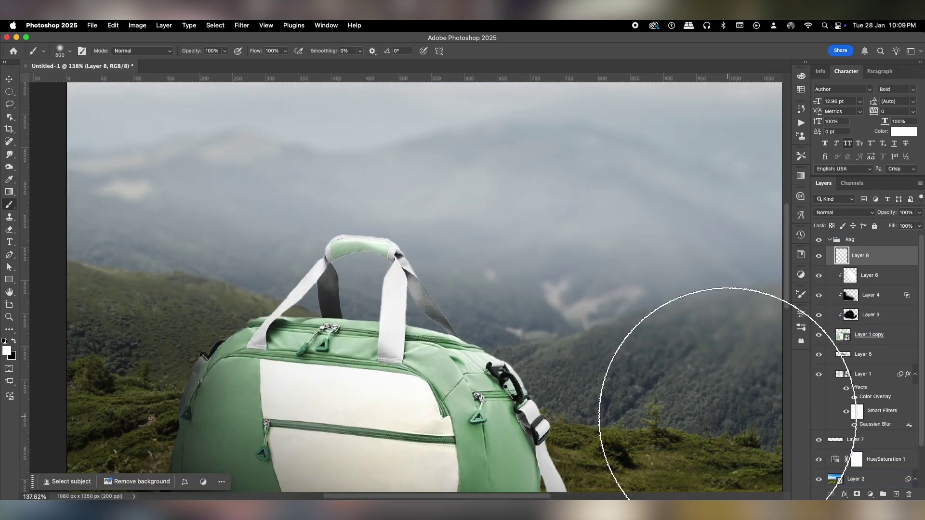
left_click(839, 267, "alt")
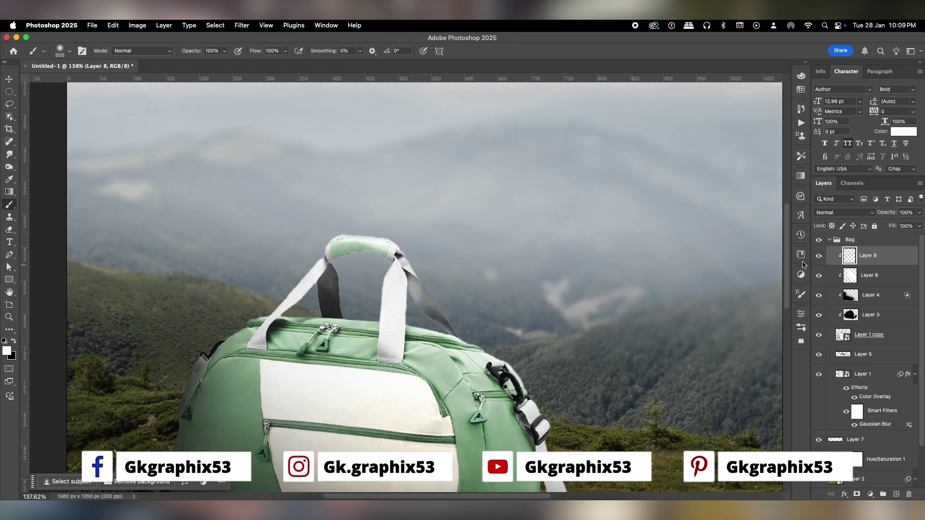
- Paint soft black shading along the bag's handle grip and front straps with a brush reduced to about 30–40 px
key("x")
key("bracketleft")
key("bracketleft")
key("bracketleft")
key("bracketleft")
key("bracketleft")
key("bracketleft")
key("bracketleft")
key("bracketleft")
key("bracketleft")
key("bracketleft")
key("bracketleft")
key("bracketleft")
key("bracketleft")
key("bracketleft")
key("bracketleft")
key("bracketleft")
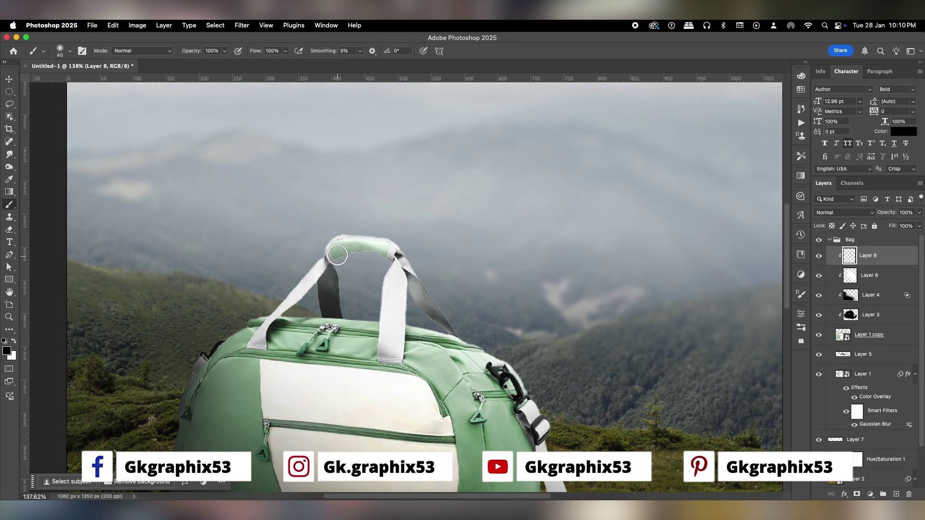
mouse_move(334, 250)
left_mouse_down()
mouse_move(363, 246)
mouse_move(393, 257)
mouse_move(374, 350)
left_mouse_up()
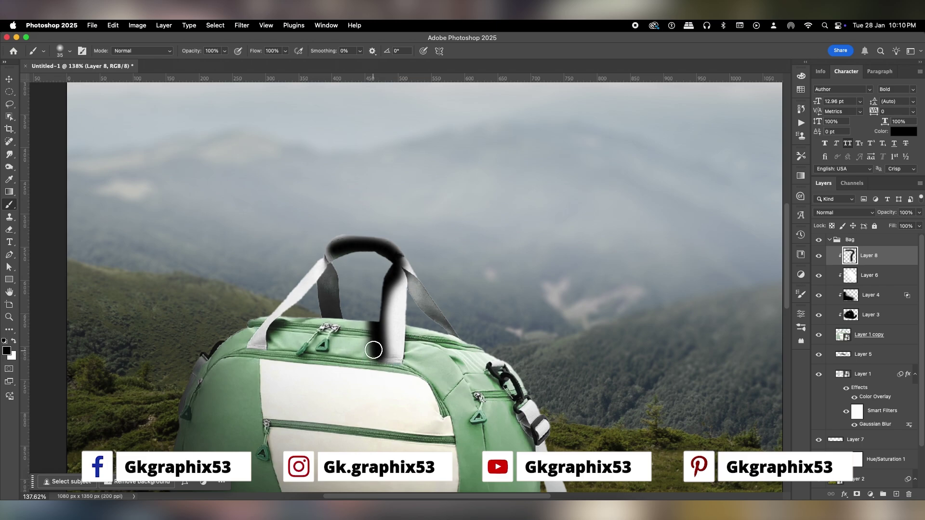
left_click_drag(321, 266, 259, 332)
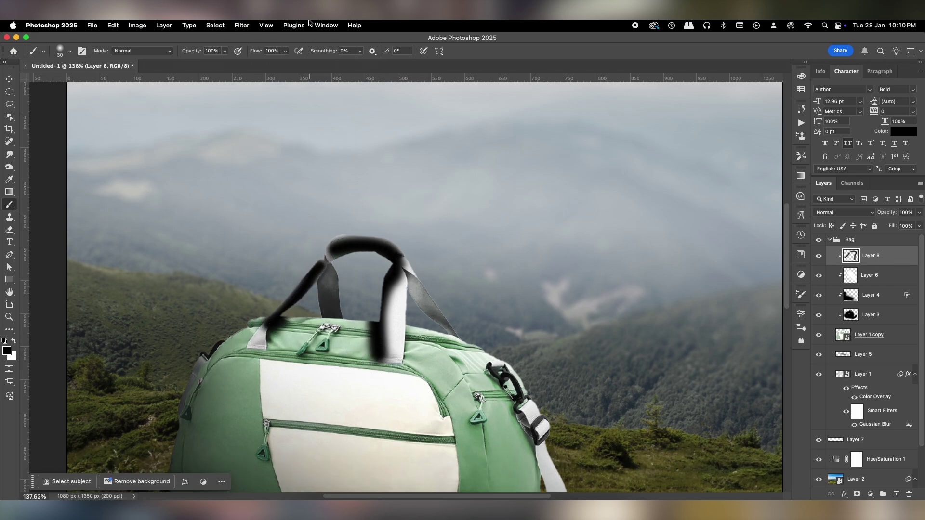
- Soften the black shading on Layer 8 with a Gaussian Blur of 13.4 pixels radius
left_click(241, 25)
mouse_move(253, 166)
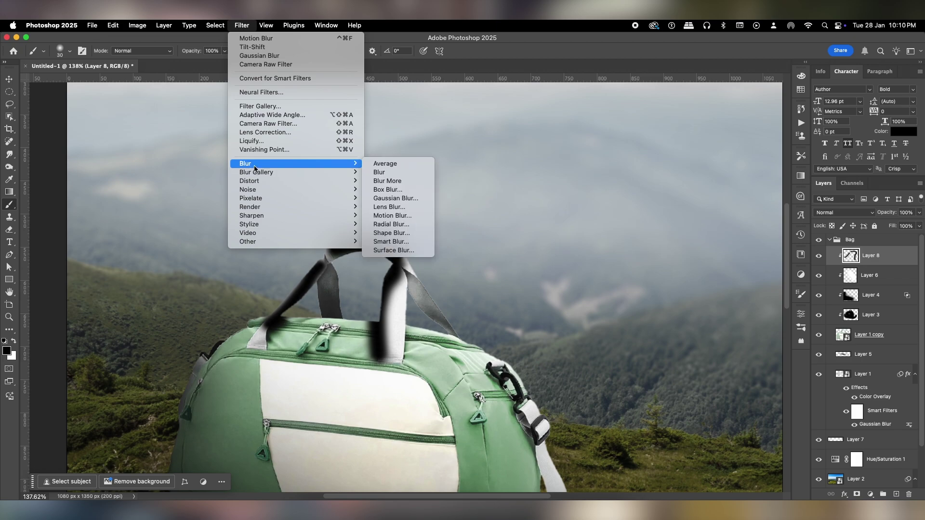
left_click(413, 200)
left_click_drag(654, 278, 648, 280)
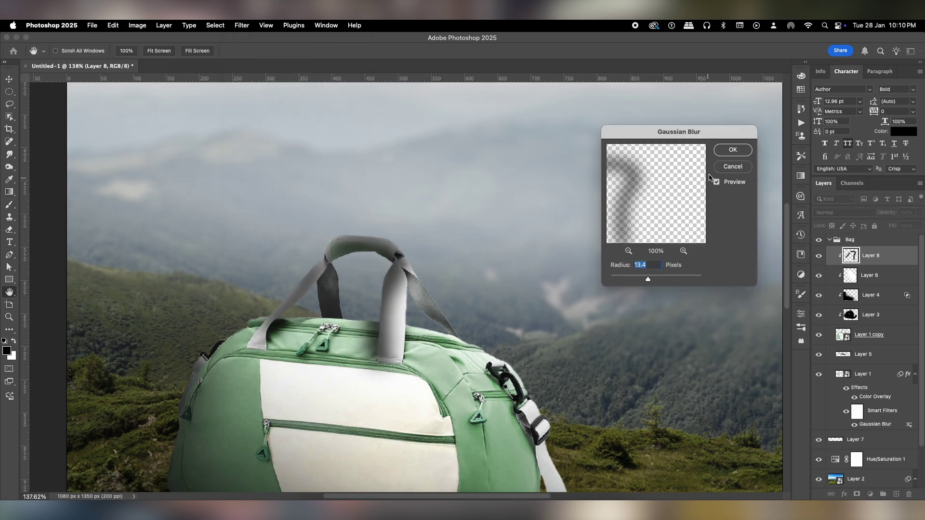
left_click(740, 148)
- Set Layer 8's blend mode to Soft Light and reduce its opacity to 52%
left_click(839, 216)
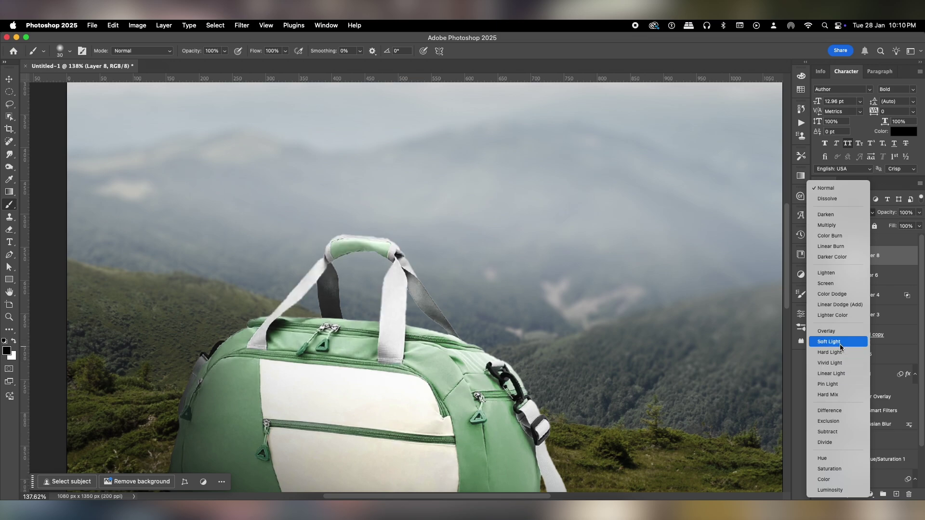
left_click(839, 343)
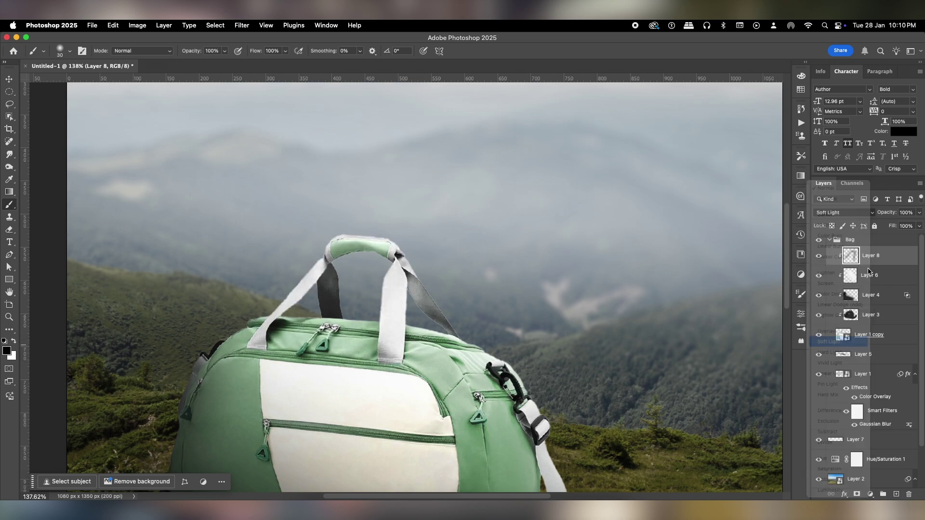
left_click(920, 213)
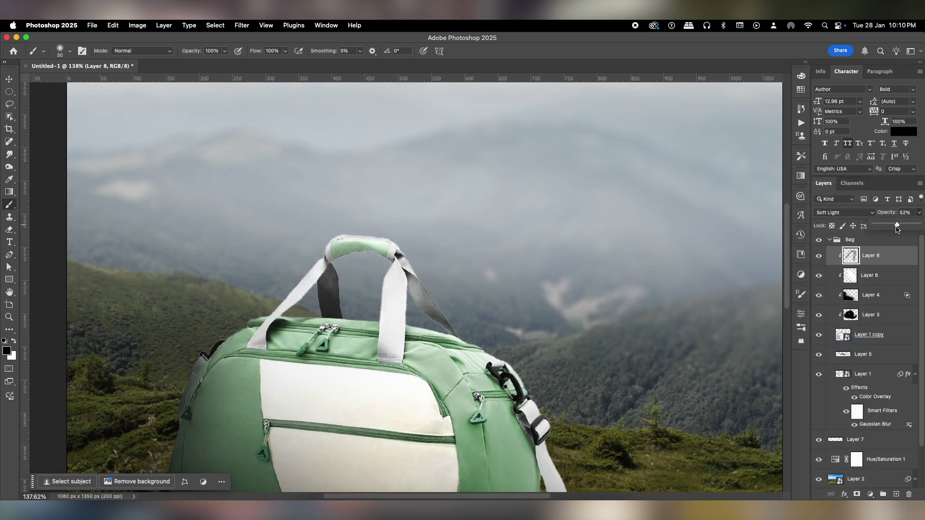
- Compare the bag with and without the handle shading, and lower Layer 8's opacity to 46%
key("super+0")
key("v")
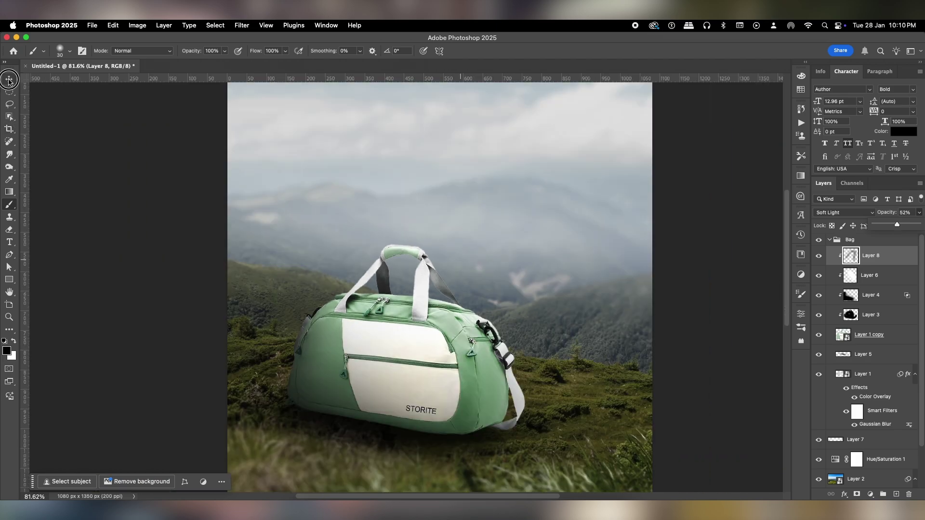
scroll(420, 294, "down", 5)
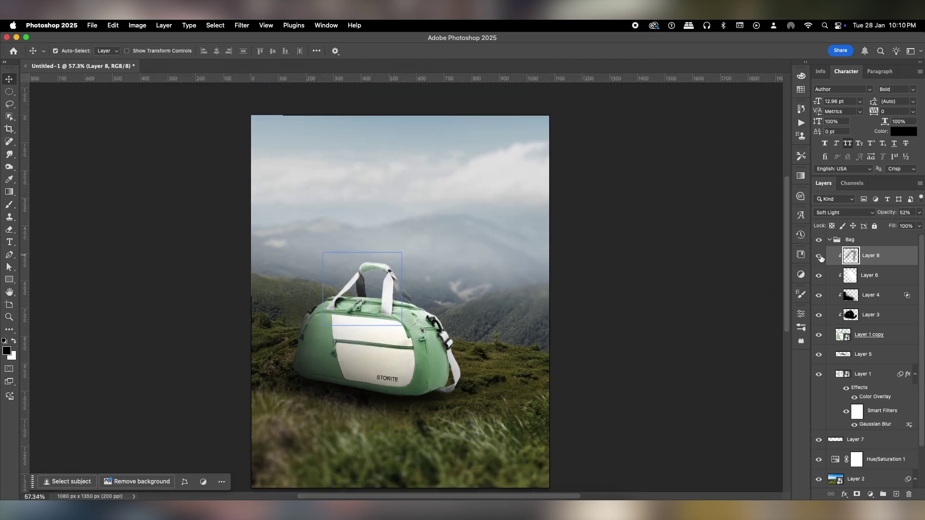
left_click(818, 256)
left_click(919, 212)
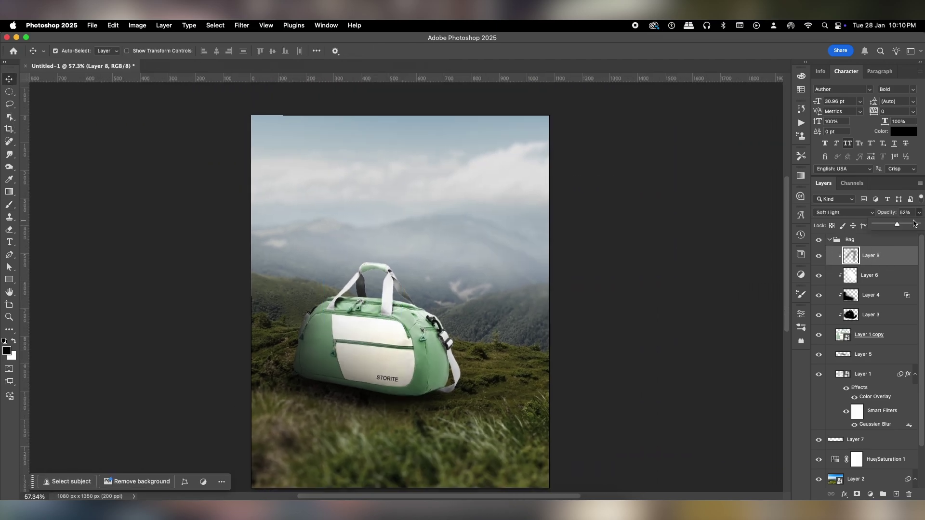
left_click(470, 268)
scroll(470, 268, "down", 2)
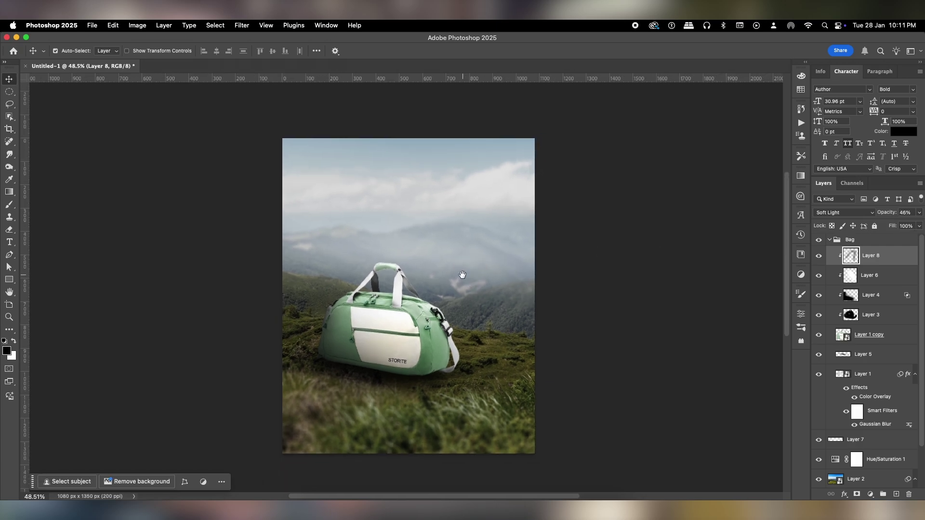
- Collapse the Bag group and add a text layer reading "DESIGNED" above it, placed in the misty area over the bag
left_click(863, 239)
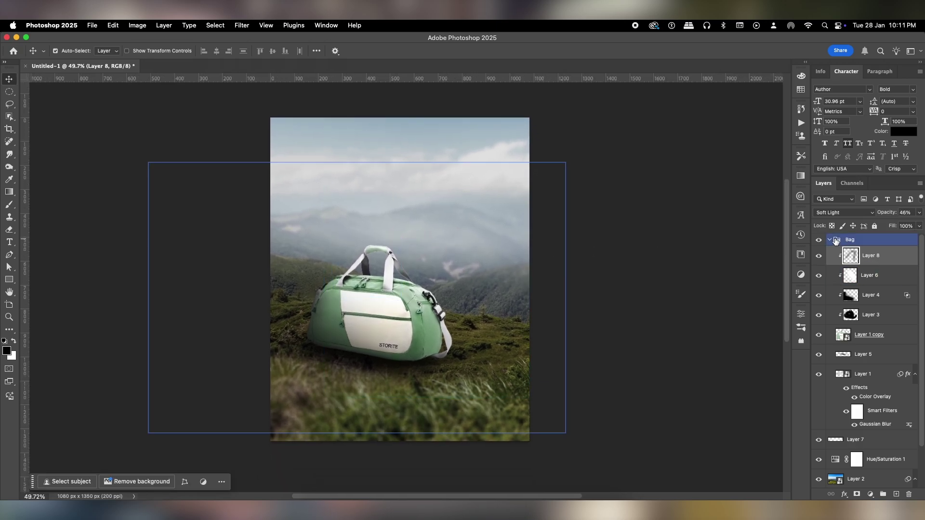
left_click(829, 239)
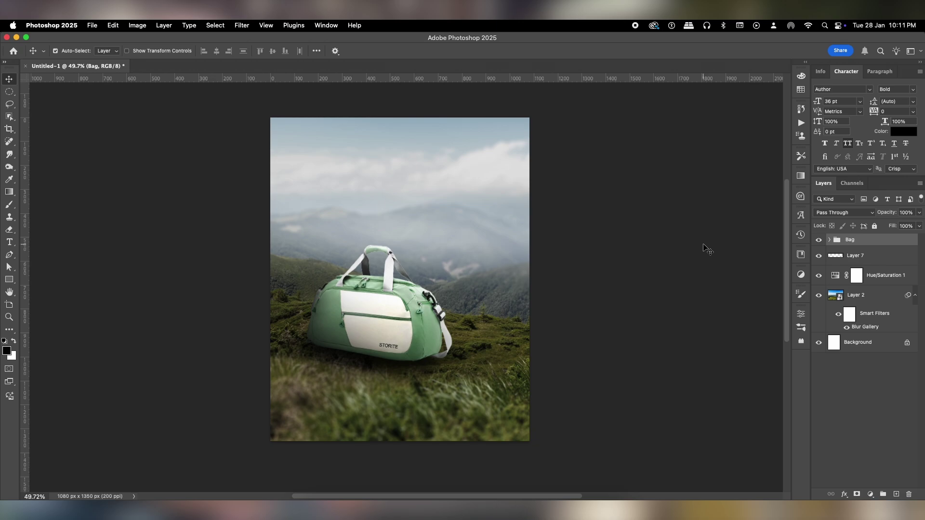
key("t")
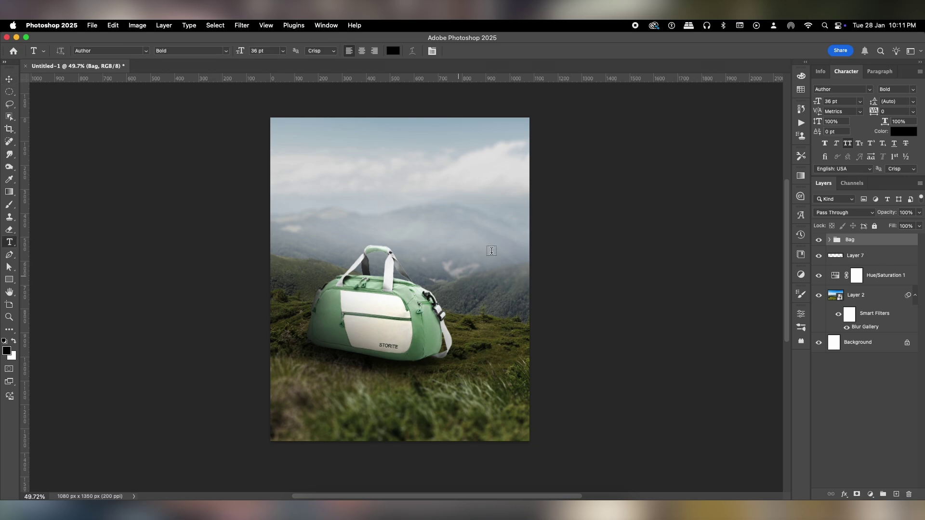
left_click(8, 82)
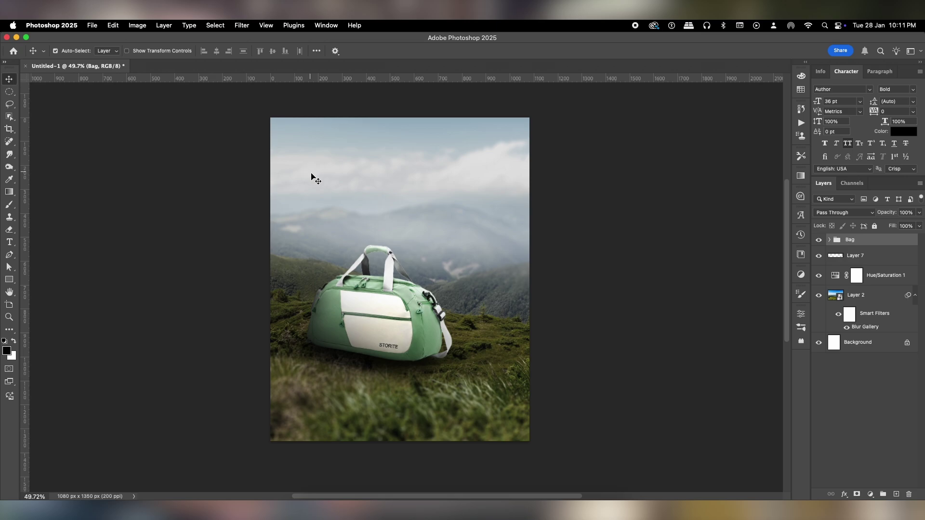
key("t")
left_click(355, 199)
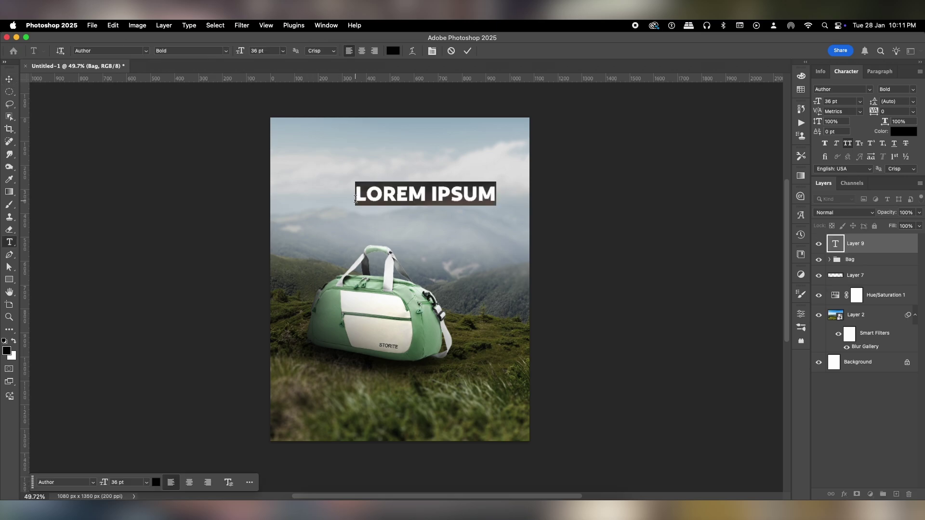
type("DESIGNED")
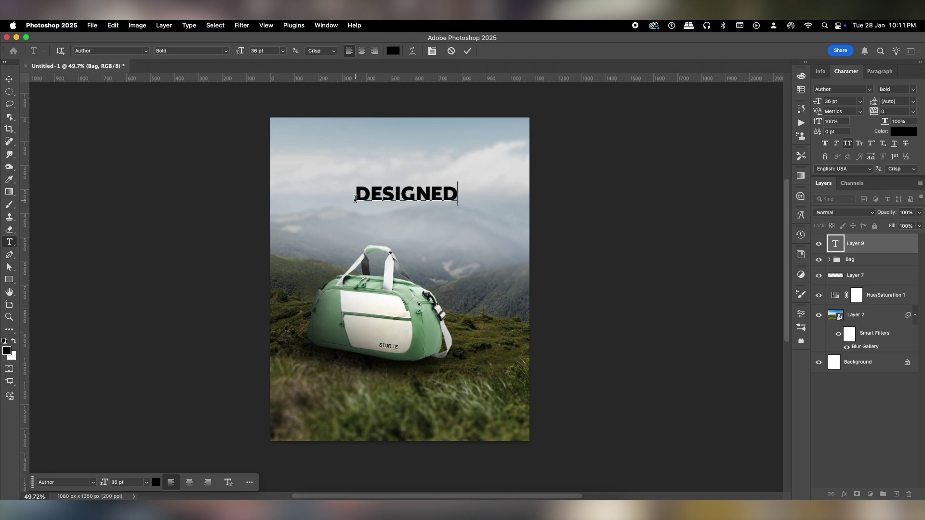
left_click(466, 52)
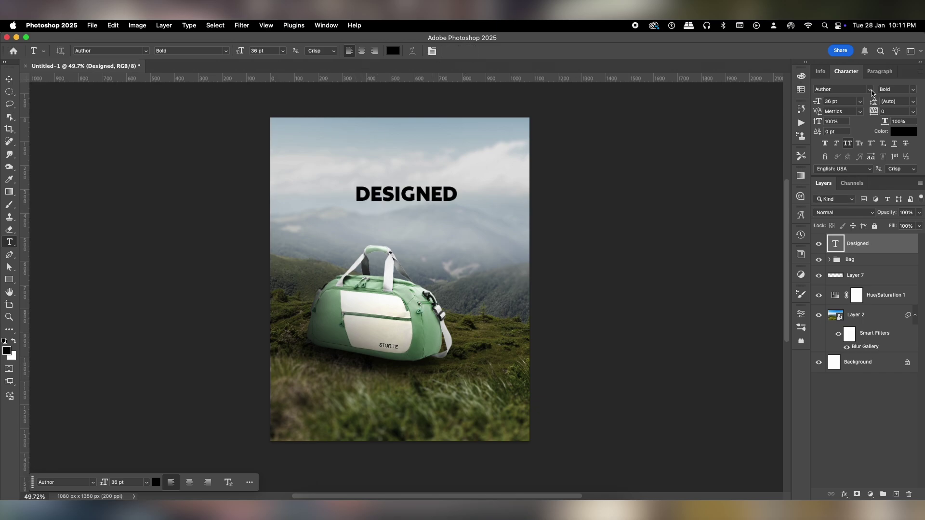
- Open the reference file B.psd from Finder in Photoshop and return to the Untitled-1 document
left_click(869, 89)
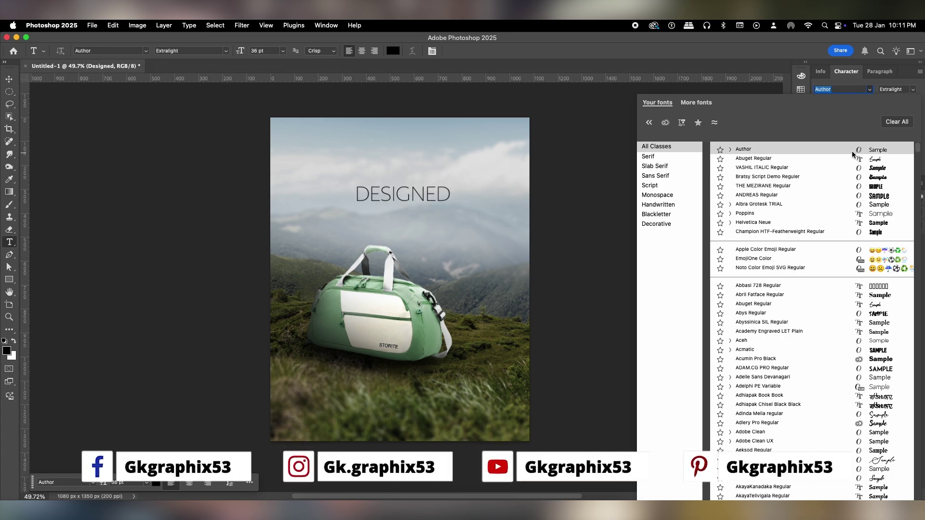
left_click(712, 71)
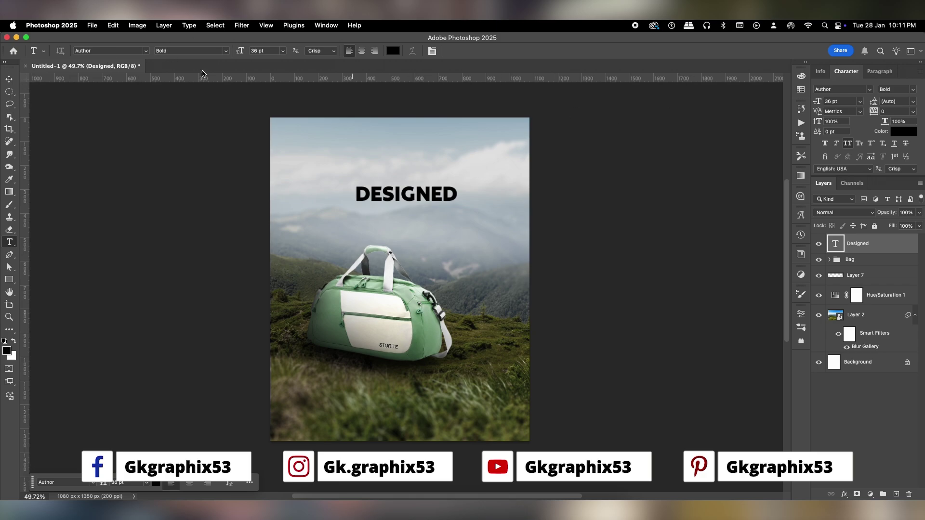
left_click(311, 510)
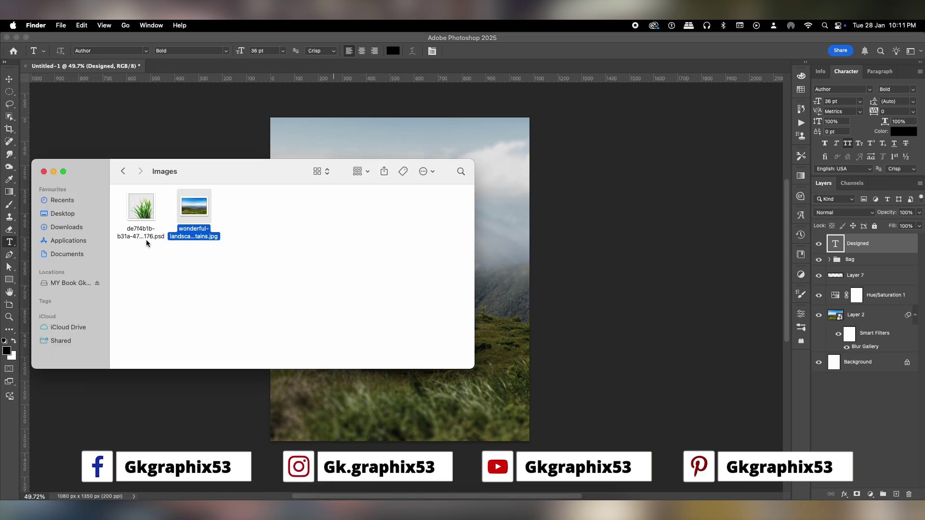
left_click(128, 174)
right_click(130, 202)
mouse_move(144, 227)
left_click(299, 227)
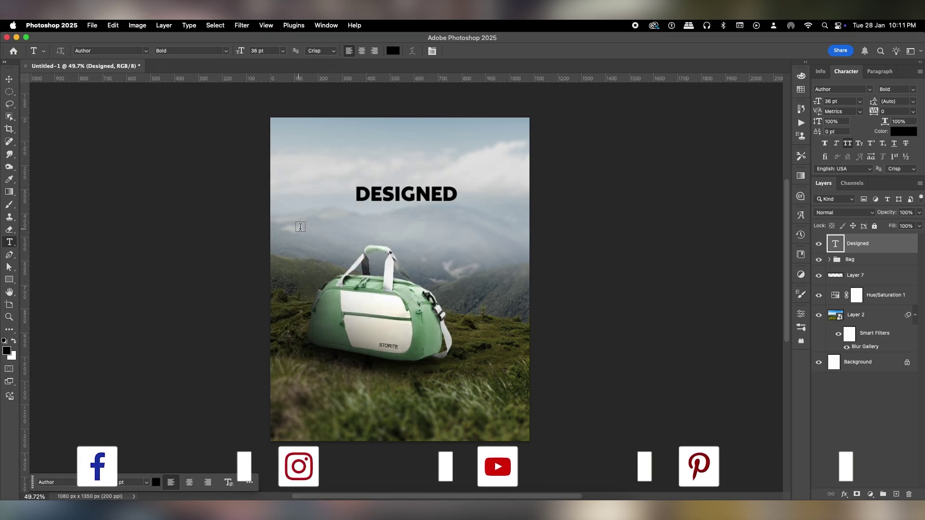
left_click(118, 66)
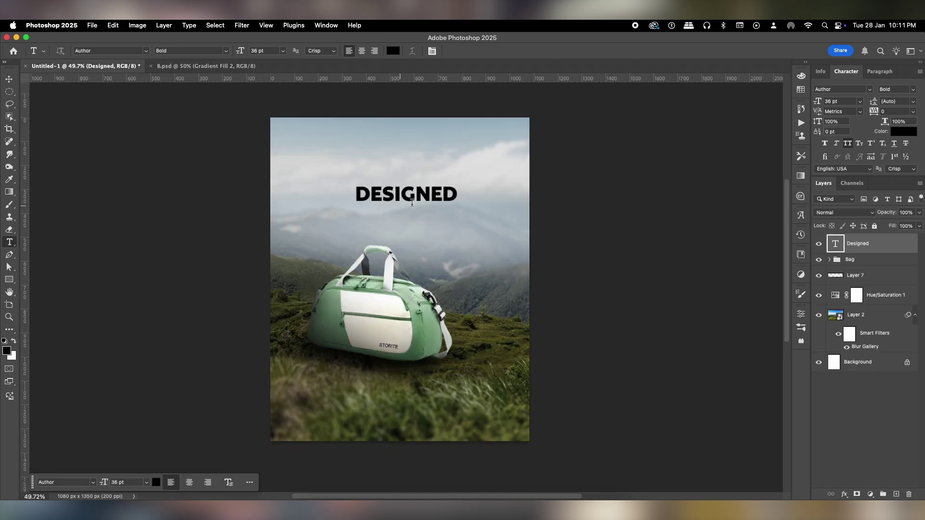
- Check which font the "DESIGNED" heading in B.psd uses and close that document without saving
left_click(871, 87)
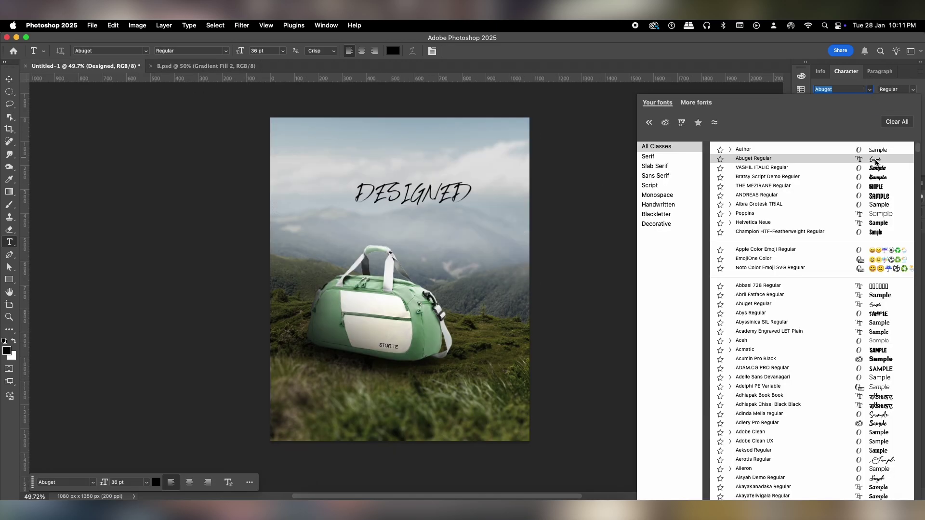
left_click(174, 109)
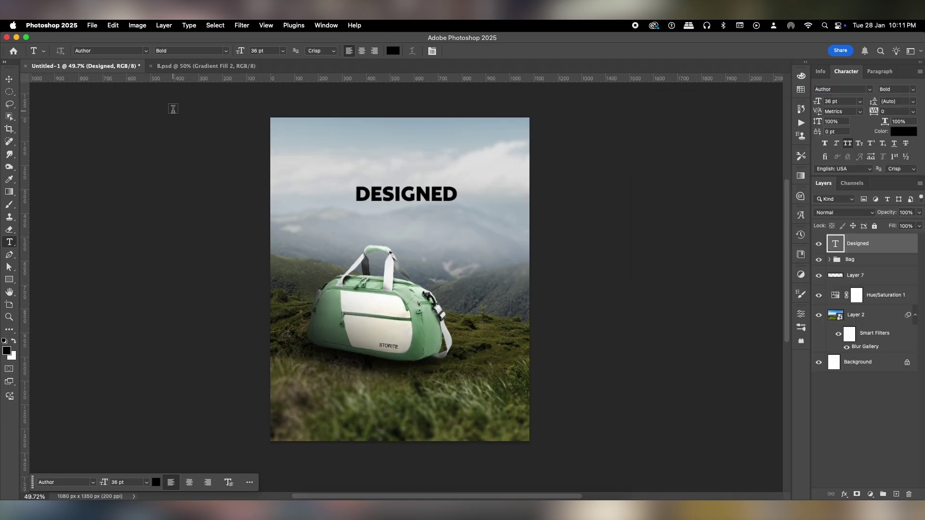
left_click(181, 67)
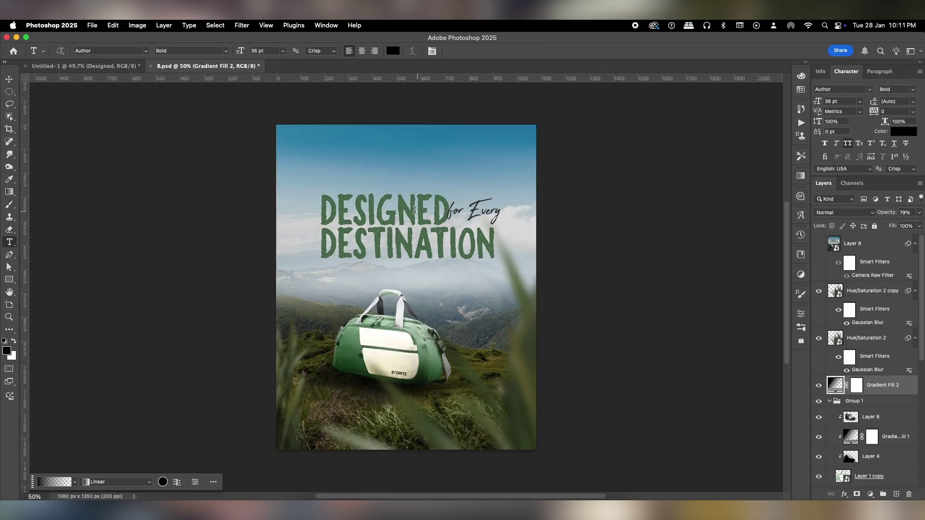
double_click(415, 209)
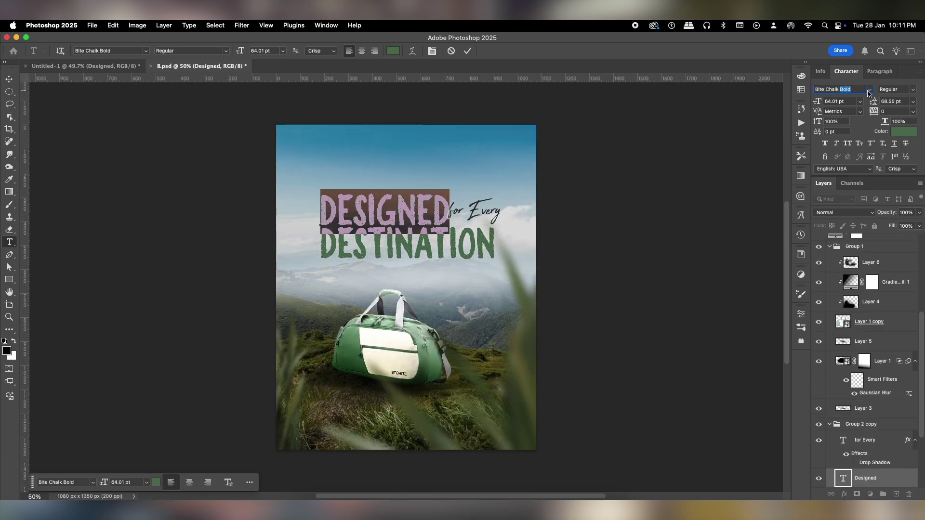
left_click(869, 91)
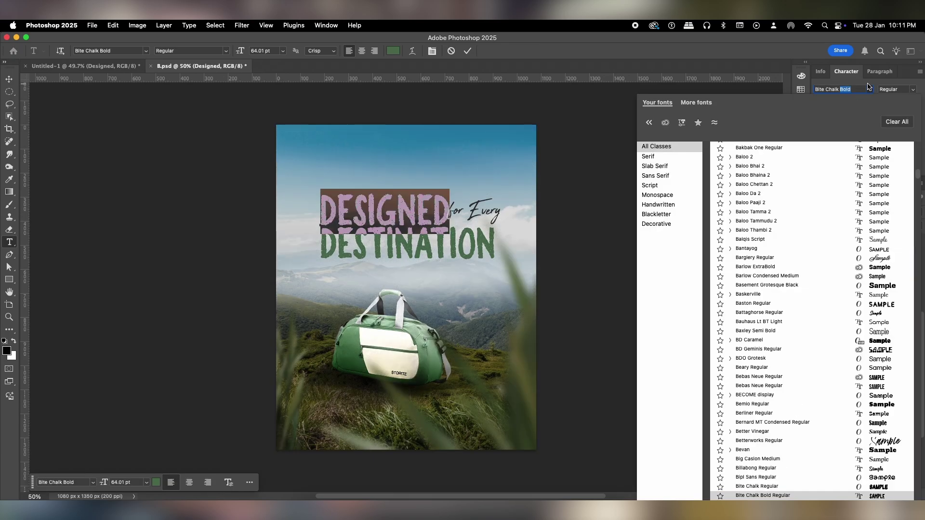
left_click(451, 52)
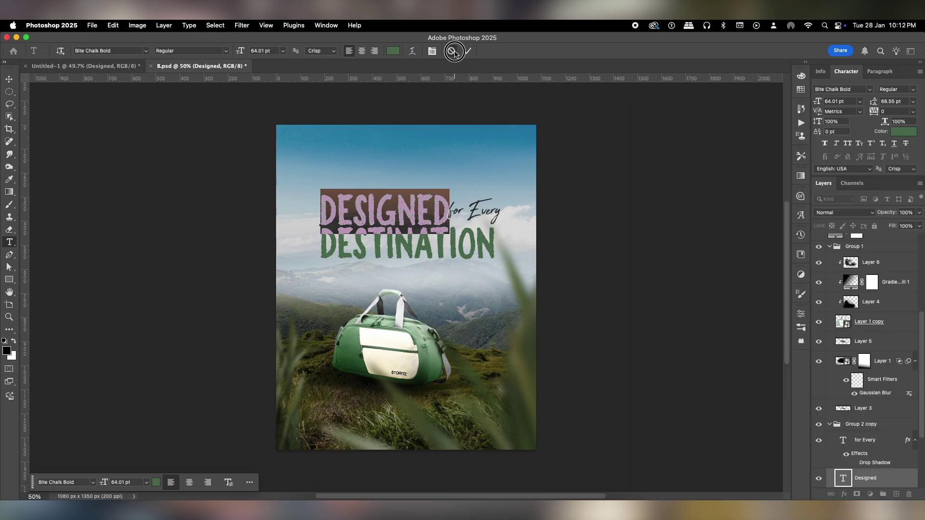
left_click(150, 66)
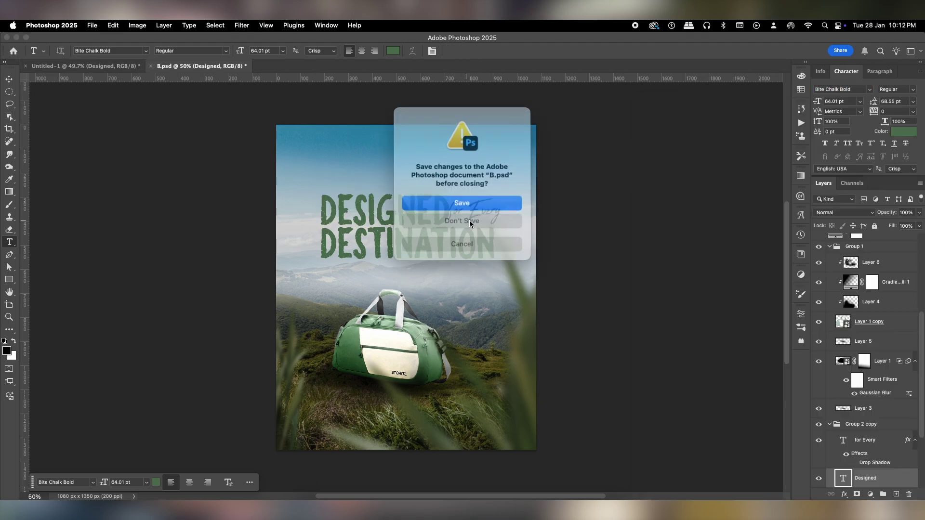
left_click(468, 226)
- Change the font of the "DESIGNED" text in Untitled-1 to Bite Chalk Bold
left_click(8, 79)
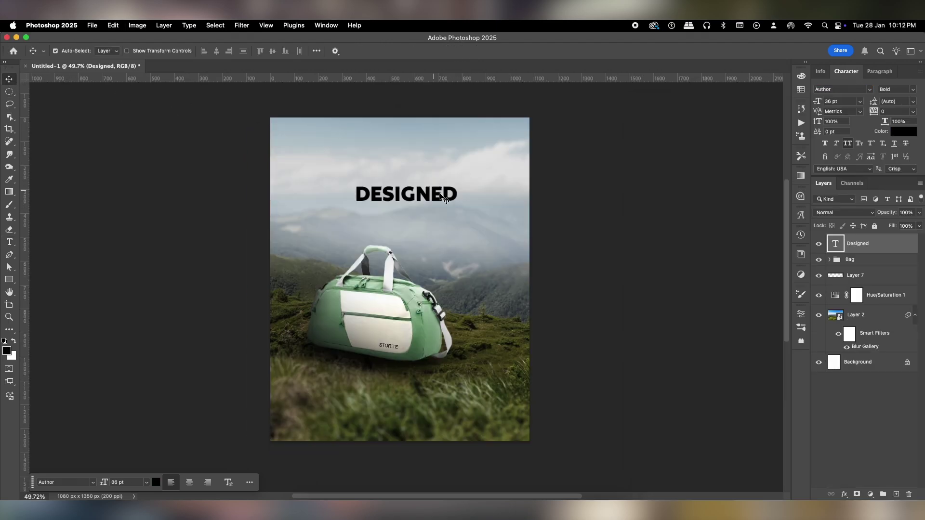
double_click(442, 196)
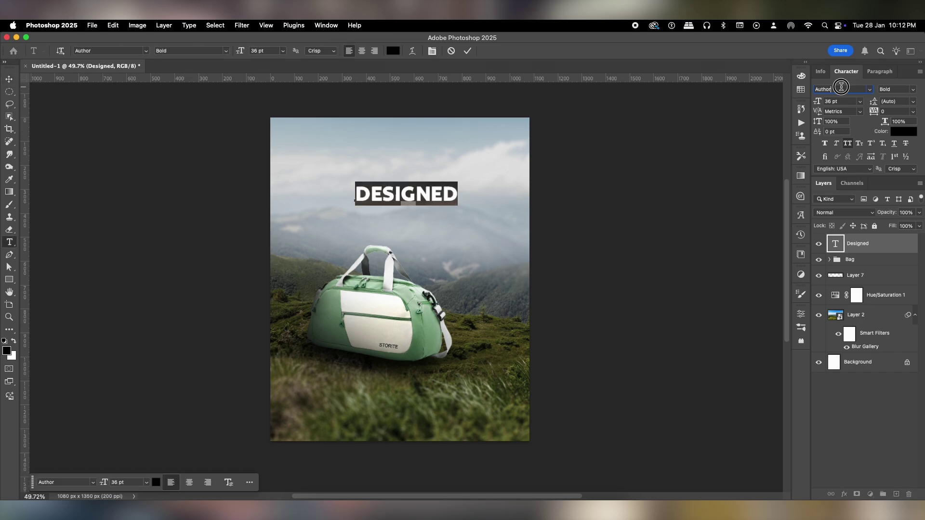
left_click(841, 87)
type("Bite Chalk Bold")
key("Return")
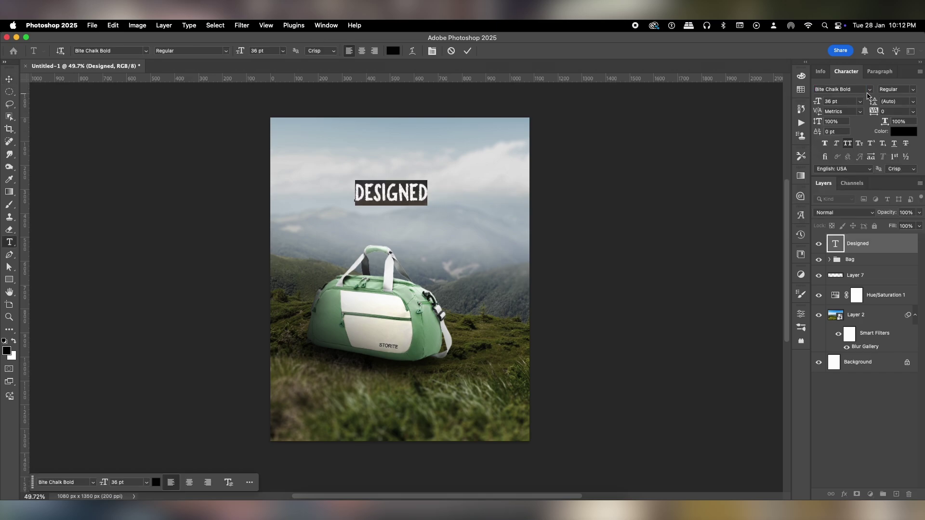
left_click(863, 90)
left_click(466, 53)
key("v")
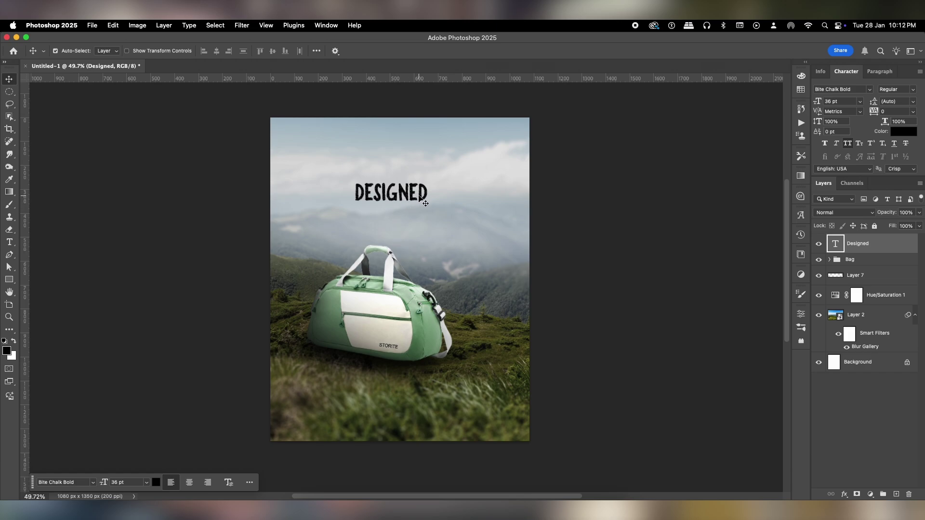
- Duplicate the "DESIGNED" text directly below the original and change the copy to "DESTINATION!"
left_click_drag(426, 203, 383, 198)
double_click(364, 198)
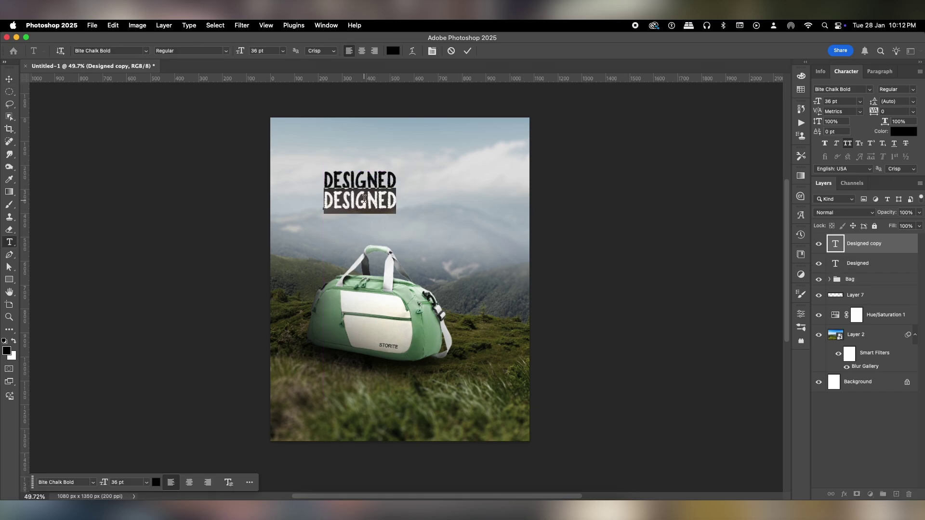
type("DESTINA")
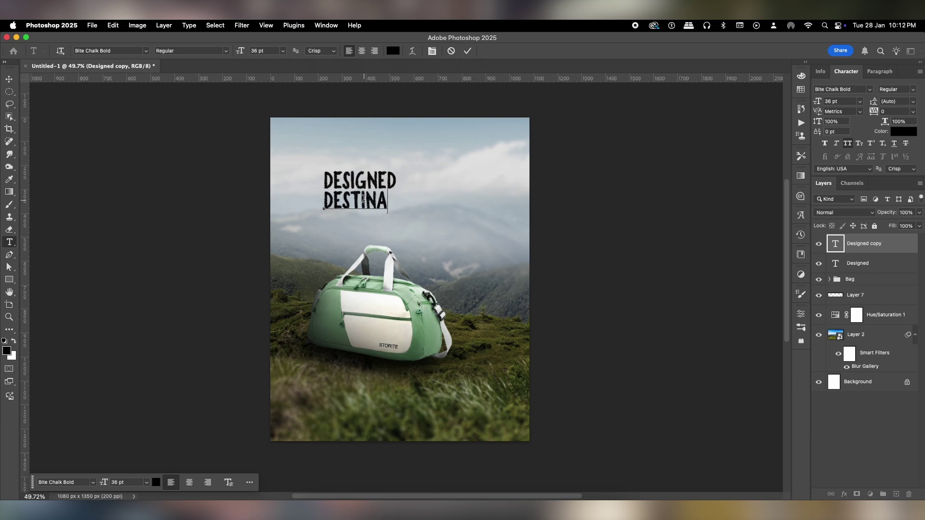
type("TION!")
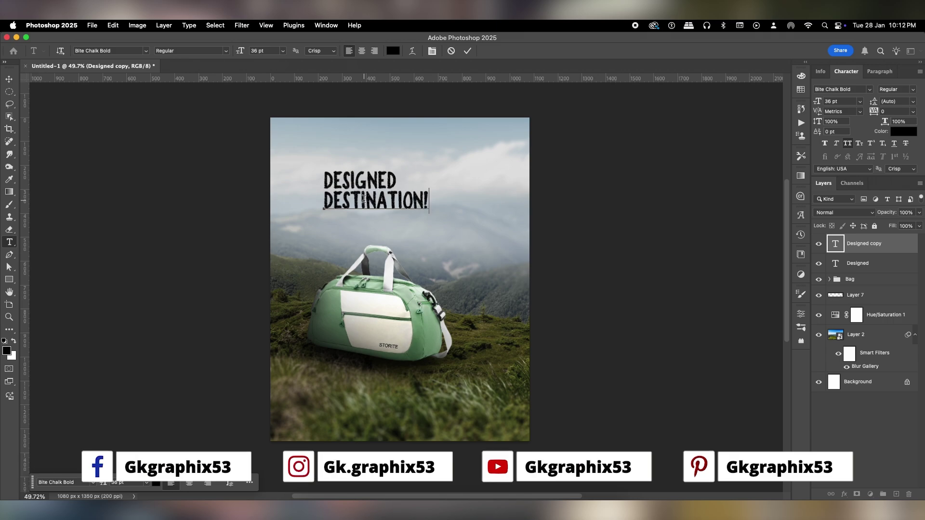
left_click(469, 51)
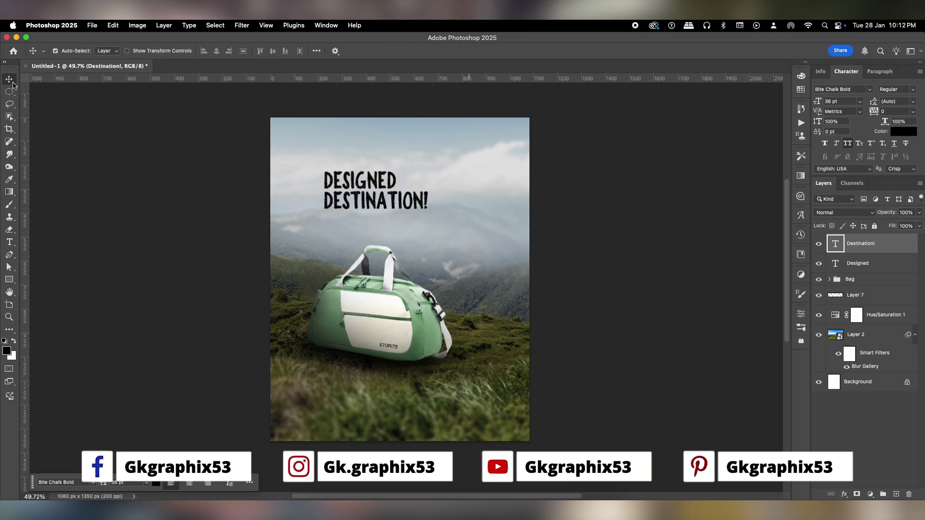
- Duplicate the "DESIGNED" text beside the original on the first line and change the copy to "FOR EVERY"
left_click(863, 263, "shift")
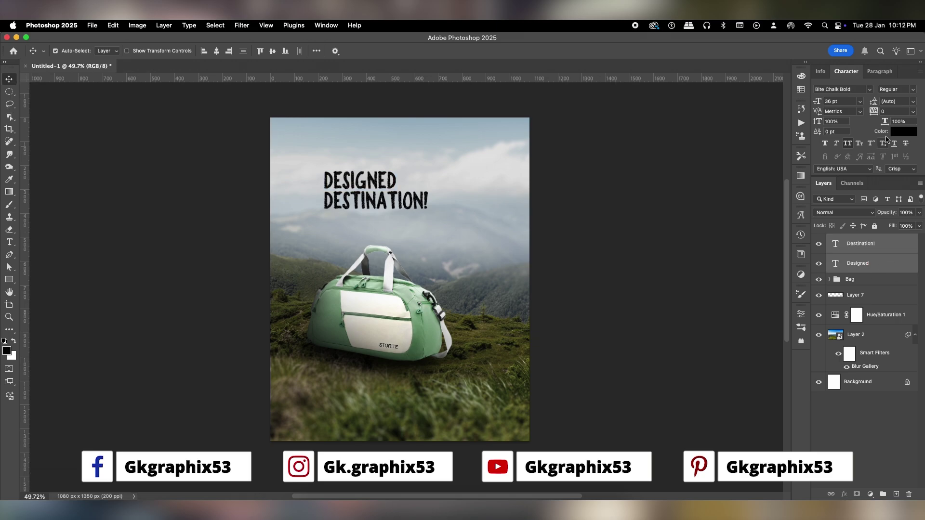
left_click(366, 145)
left_click(375, 179)
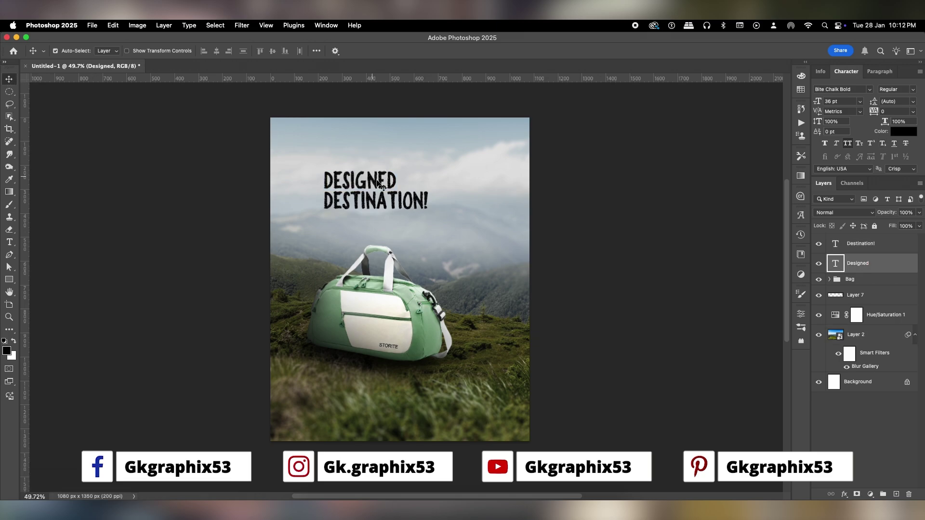
left_click_drag(376, 178, 452, 175)
double_click(451, 175)
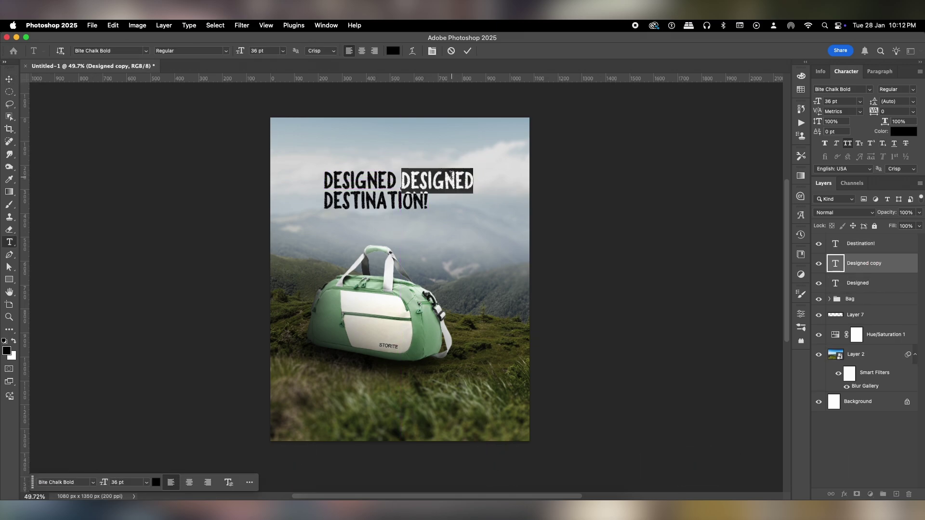
type("FOR ")
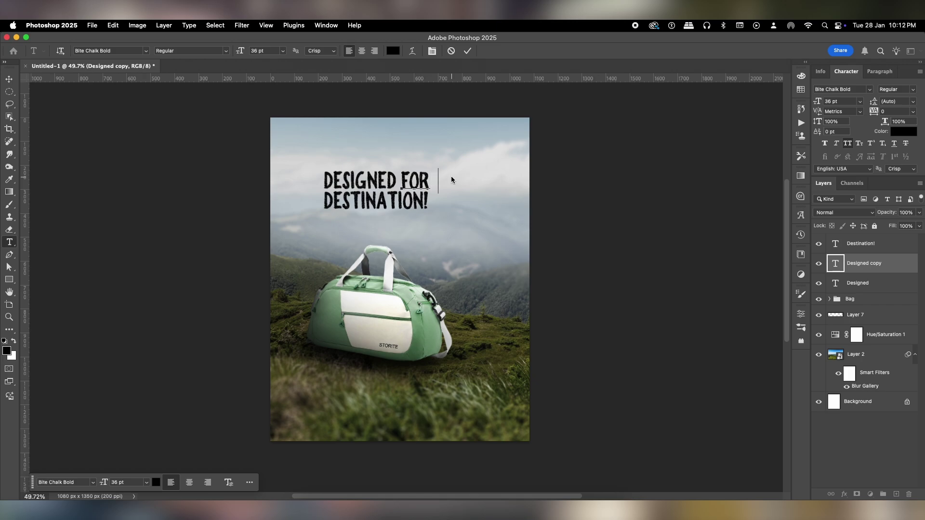
type("EVERY")
left_click(467, 52)
left_click(7, 80)
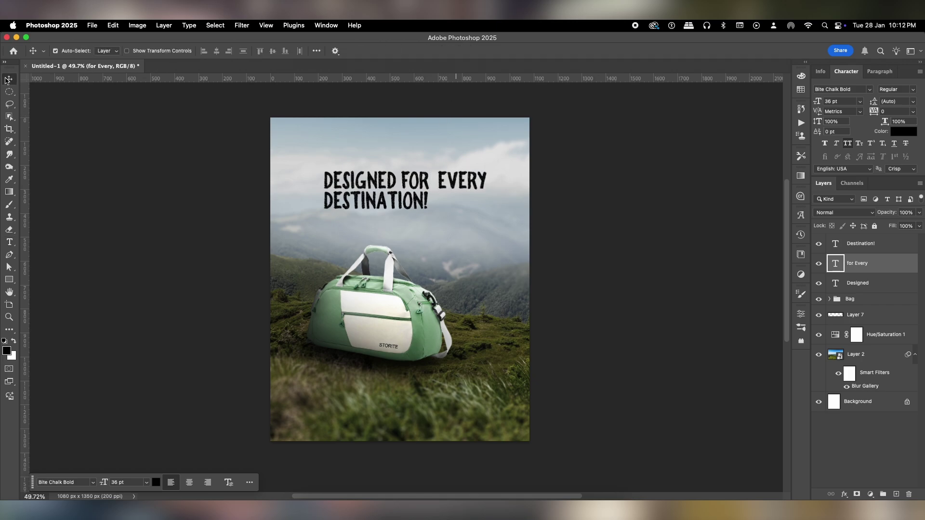
- Scale the "FOR EVERY" text down to about 17.8 pt so it sits small beside "DESIGNED"
double_click(447, 183)
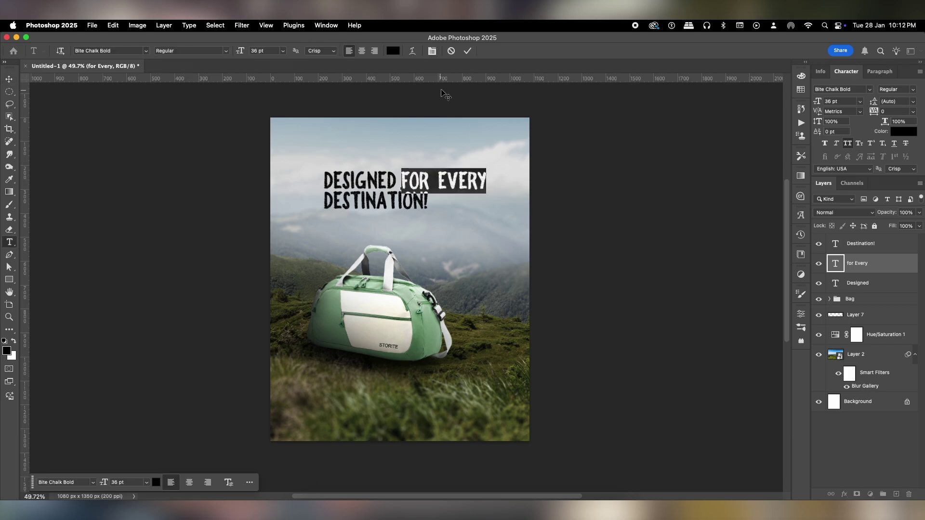
left_click(467, 50)
key("super+t")
left_click_drag(487, 169, 427, 186)
scroll(432, 181, "up", 3)
key("Return")
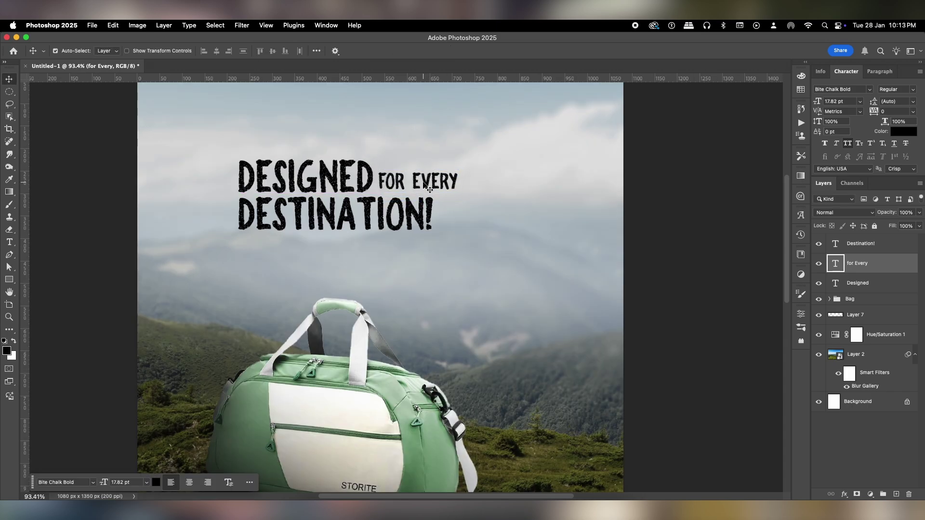
- Enlarge the "DESTINATION!" text to about 40 pt so it spans the width of the line above
left_click(423, 207)
key("super+t")
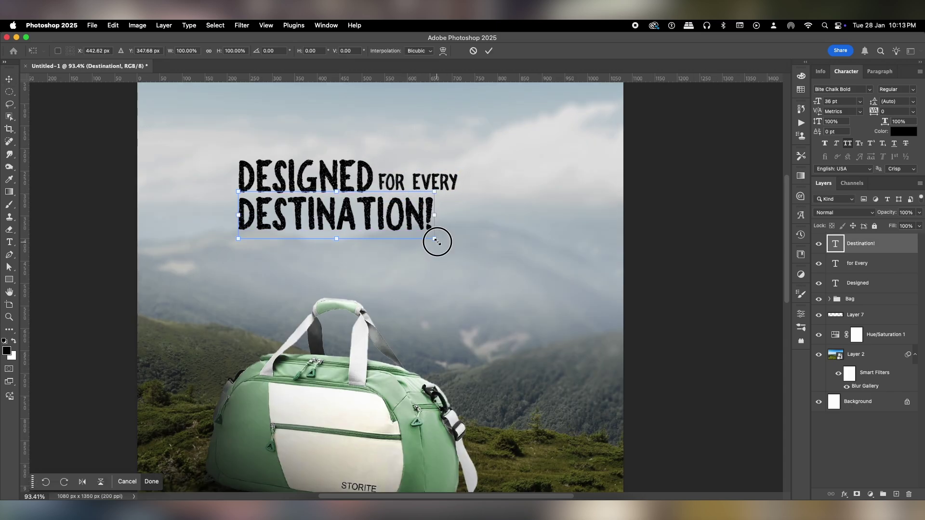
left_click_drag(435, 241, 457, 240)
key("Return")
- Shrink "FOR EVERY" slightly to 17.15 pt to match the headline's edge and nudge "DESIGNED" down towards "DESTINATION!"
left_click(433, 187)
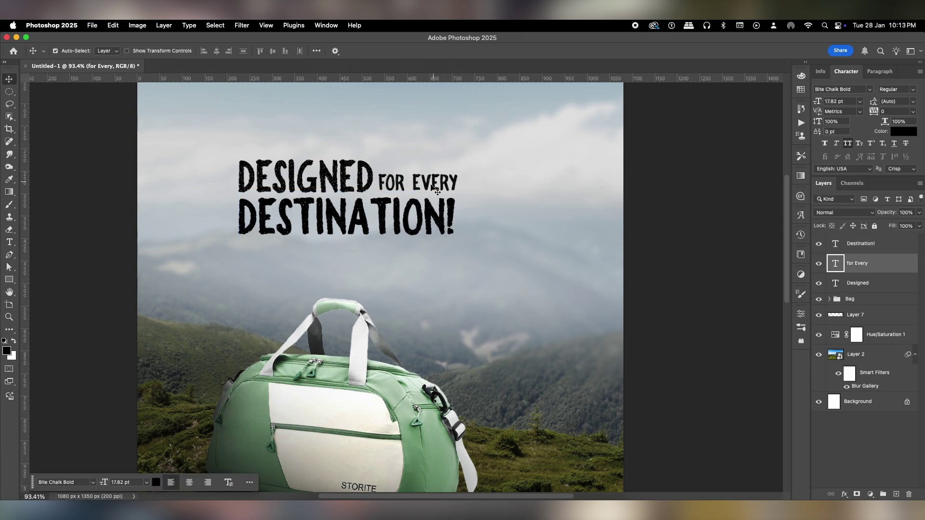
key("super+t")
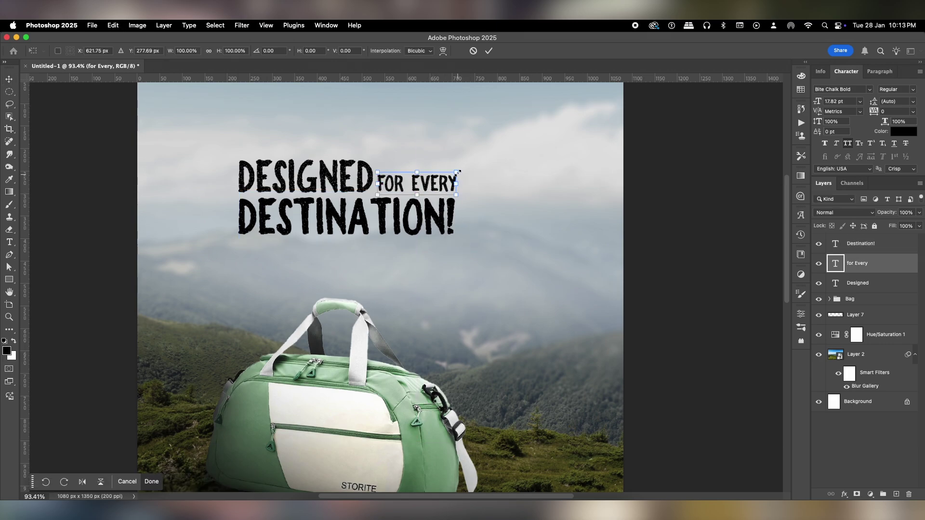
left_click_drag(456, 172, 455, 172)
key("Return")
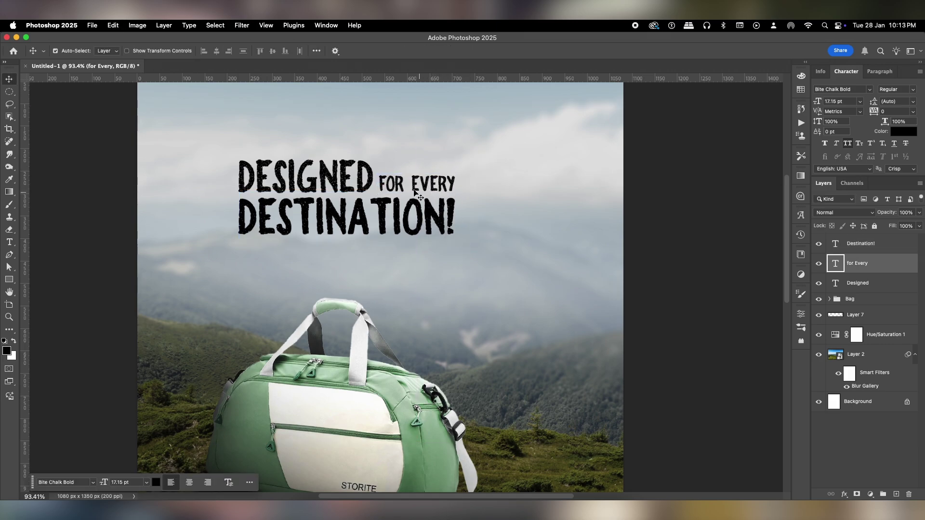
left_click(369, 179)
key("Down")
key("Down")
left_click(391, 182)
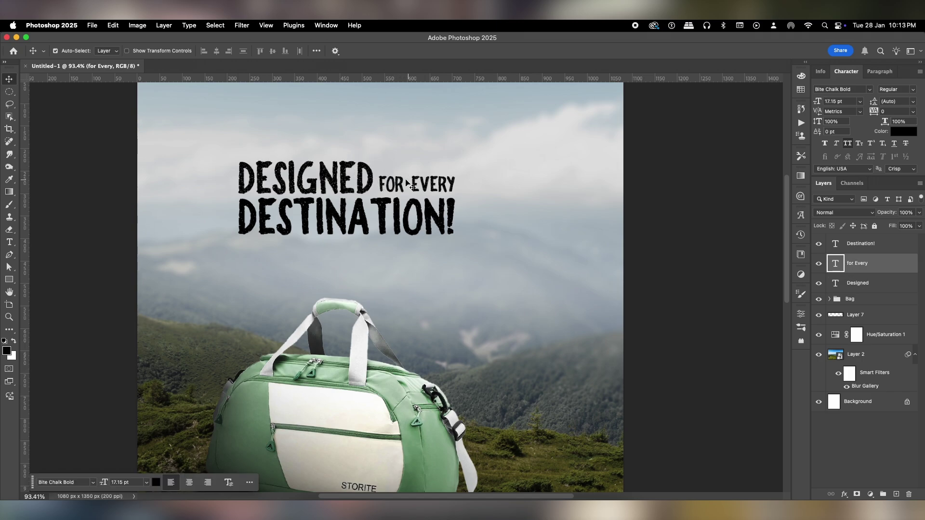
- Scale the three headline text layers together to about 146% and centre them horizontally above the bag
scroll(411, 181, "down", 1)
scroll(418, 185, "down", 3)
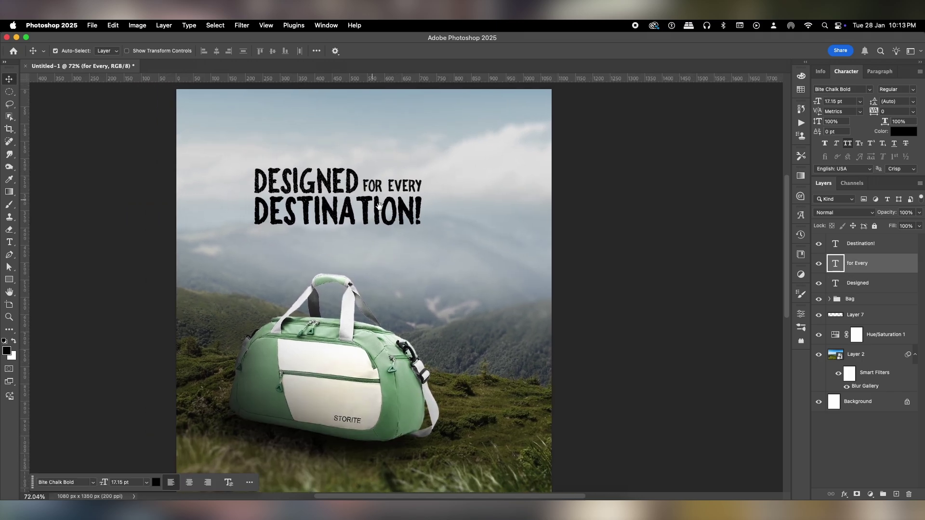
left_click(889, 278)
left_click(902, 243)
left_click(867, 283, "shift")
key("ctrl+t")
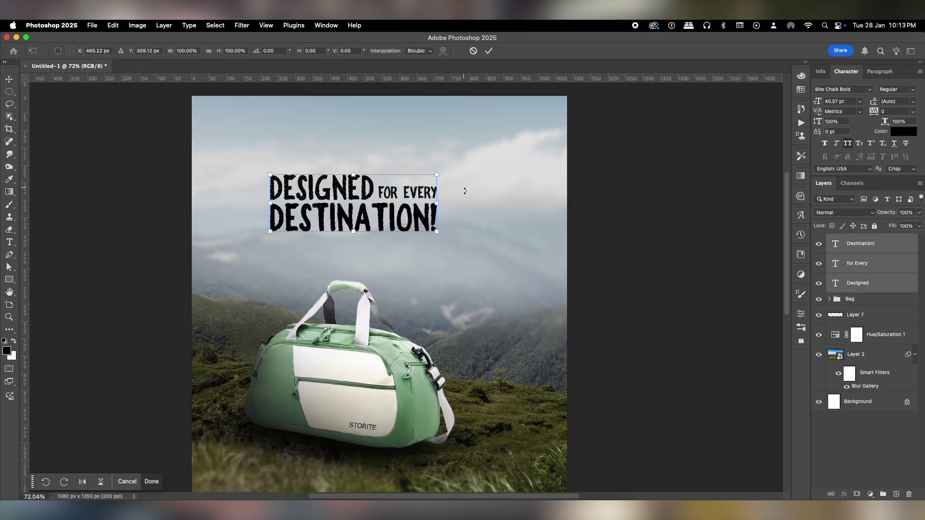
scroll(463, 193, "down", 2)
mouse_move(440, 224)
left_mouse_down()
mouse_move(454, 228)
mouse_move(450, 219)
mouse_move(451, 229)
left_mouse_up()
left_click_drag(478, 192, 494, 176)
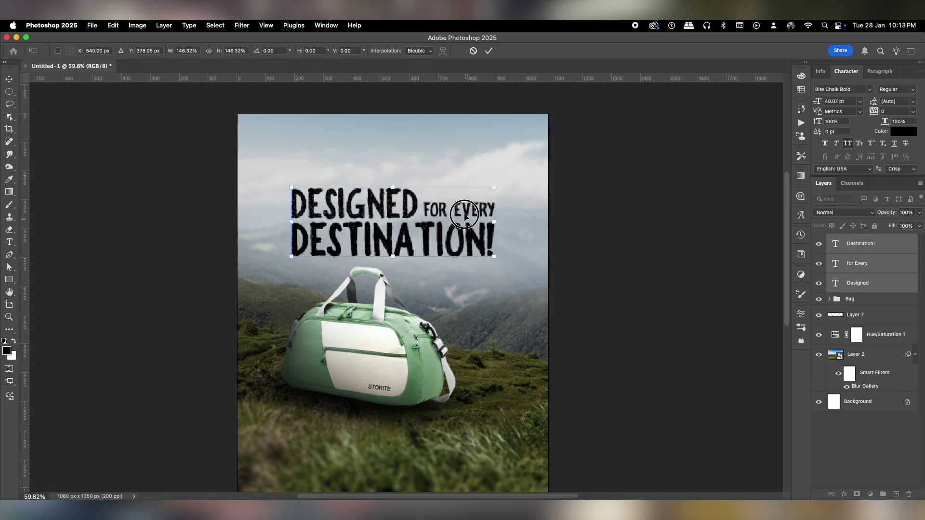
left_click_drag(459, 220, 448, 200)
key("Return")
scroll(452, 202, "down", 1)
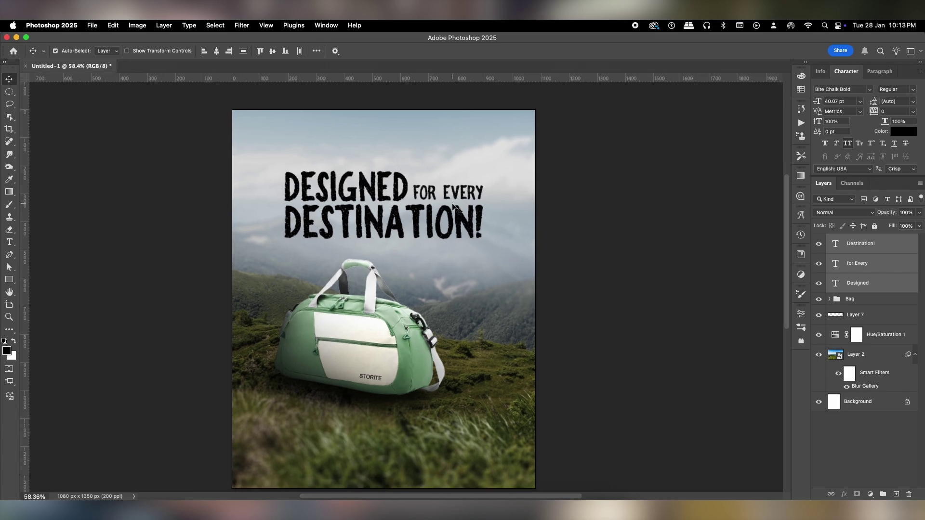
- Colour the "DESIGNED" and "DESTINATION!" texts dark green #436146, based on a green sampled from the bag
left_click(885, 247)
left_click(878, 266, "super")
left_click(878, 266, "super")
left_click(878, 283, "super")
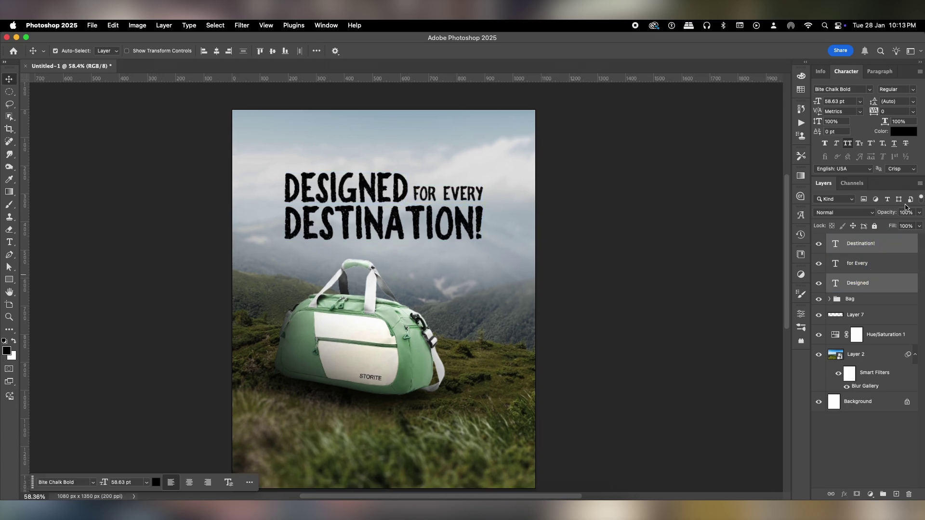
left_click(904, 132)
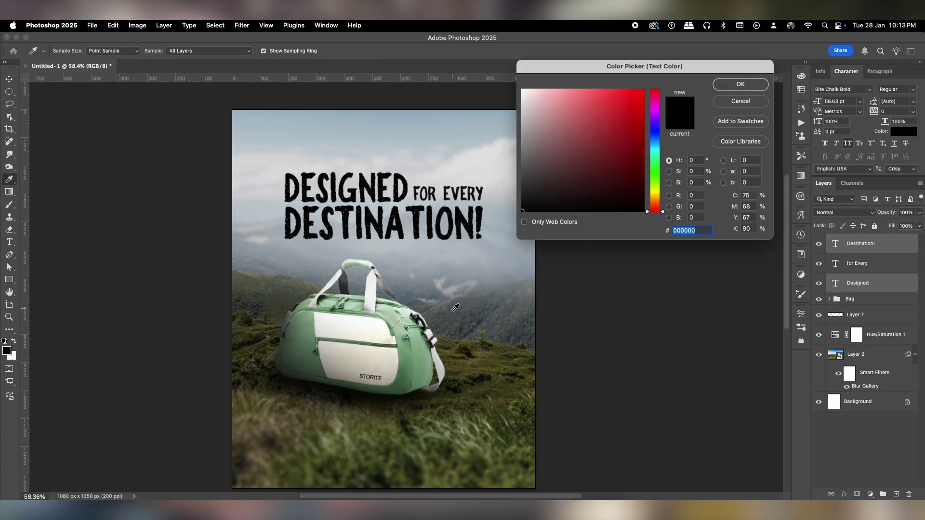
left_click(393, 307)
left_click(408, 328)
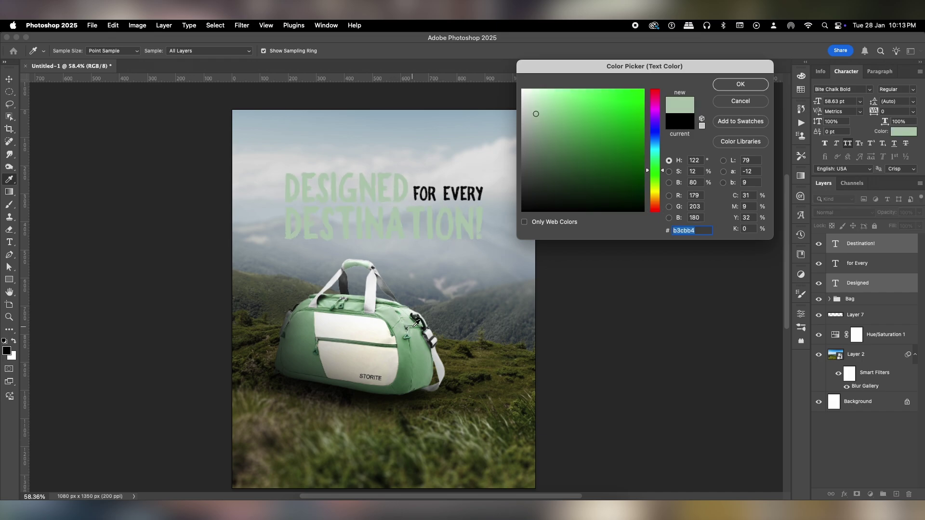
left_click(309, 321)
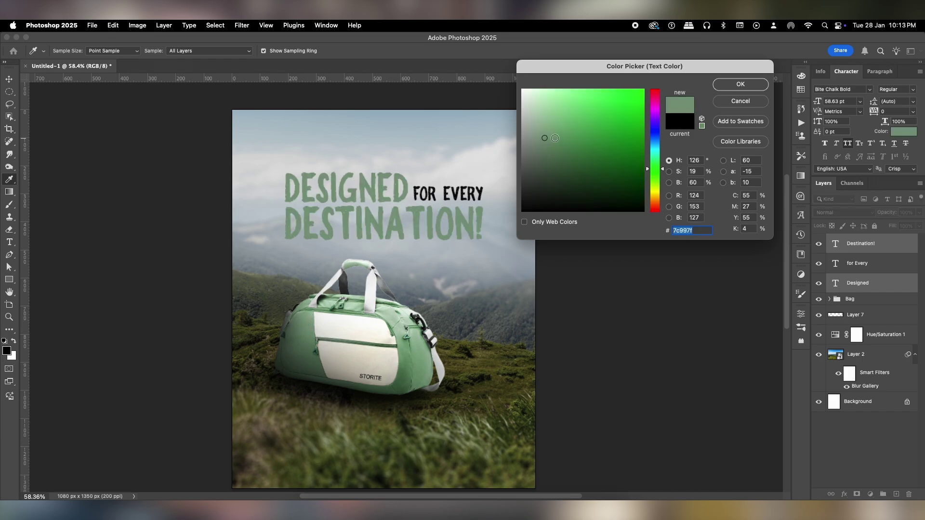
left_click_drag(555, 138, 559, 168)
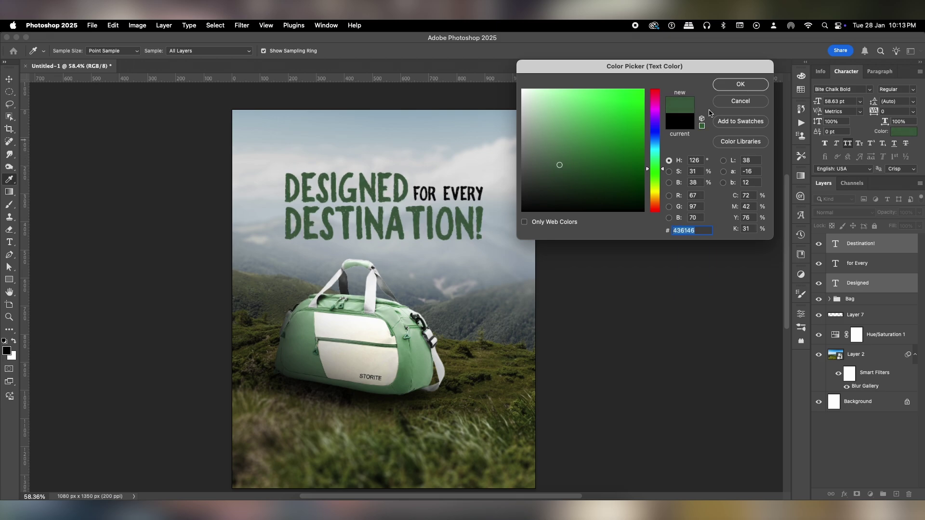
left_click(740, 84)
- Set the "FOR EVERY" text colour to dark grey #464646
key("v")
left_click(472, 197)
left_click(906, 131)
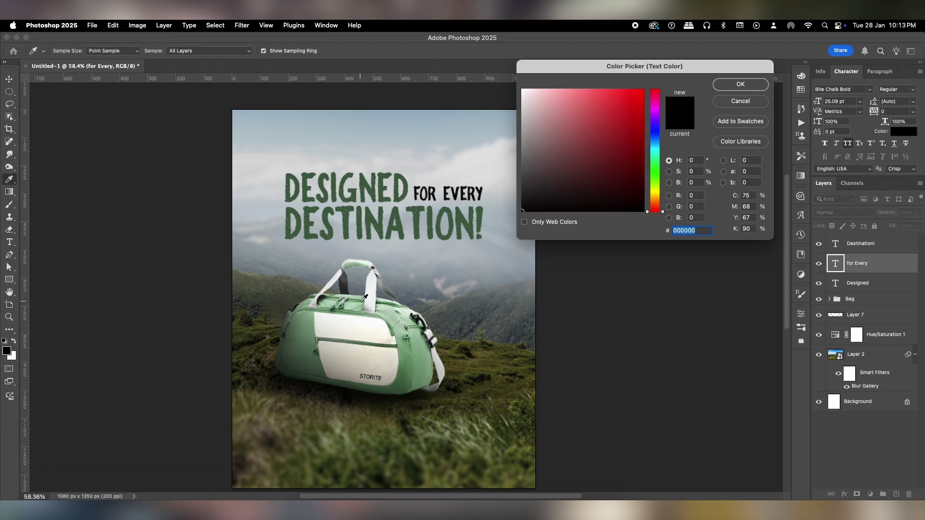
left_click(434, 340)
left_click_drag(523, 155, 522, 177)
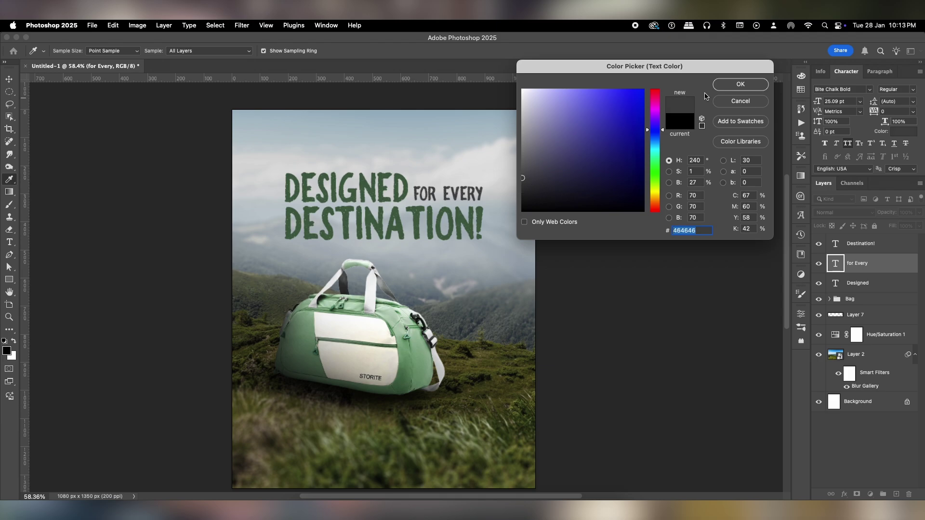
key("Return")
left_click(485, 228)
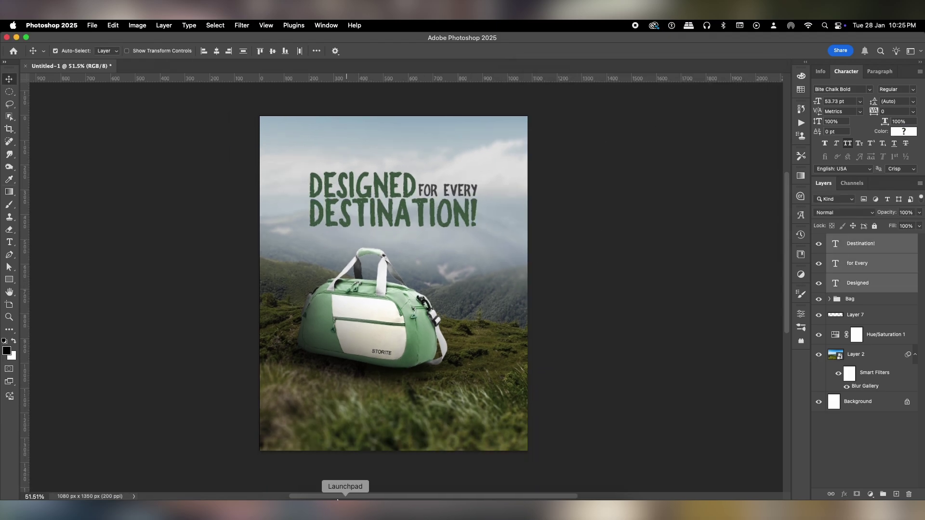
- Open the grass PSD from the Images folder in Finder with Photoshop
left_click(310, 504)
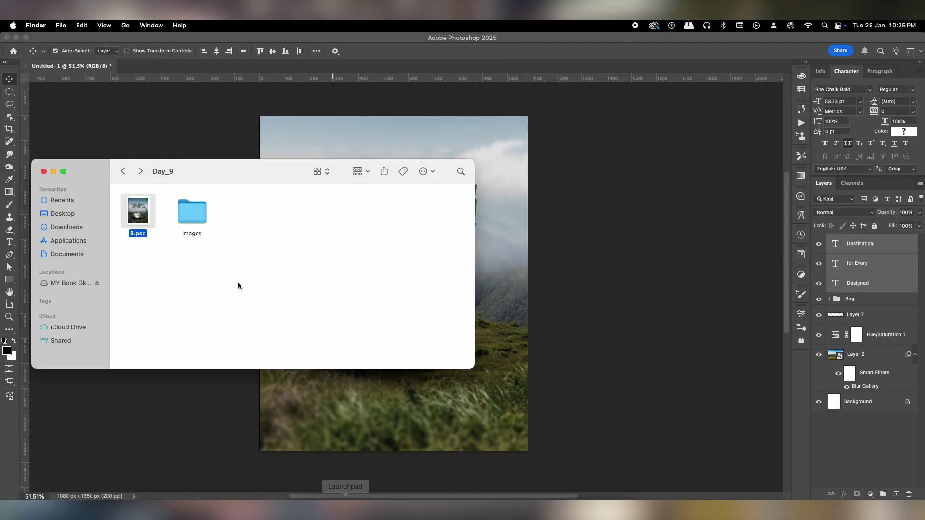
double_click(199, 216)
left_click(482, 367)
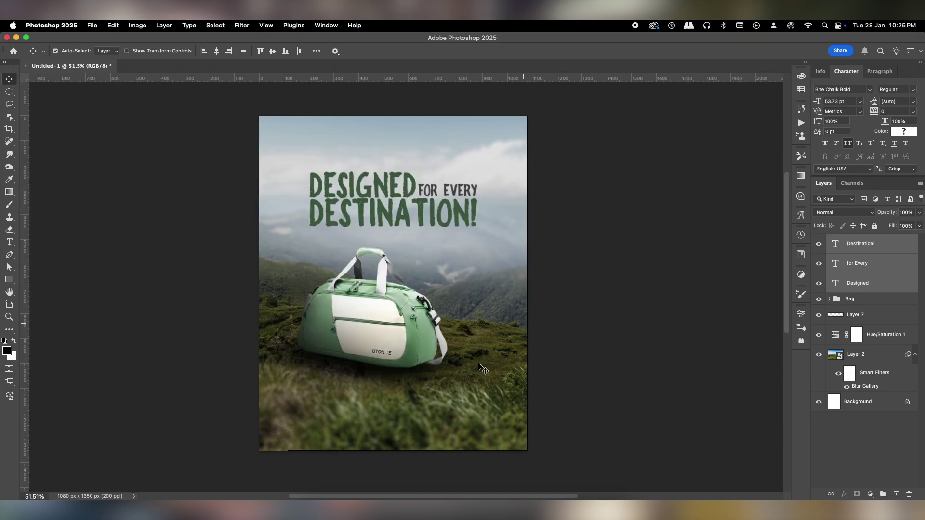
left_click(310, 504)
right_click(141, 238)
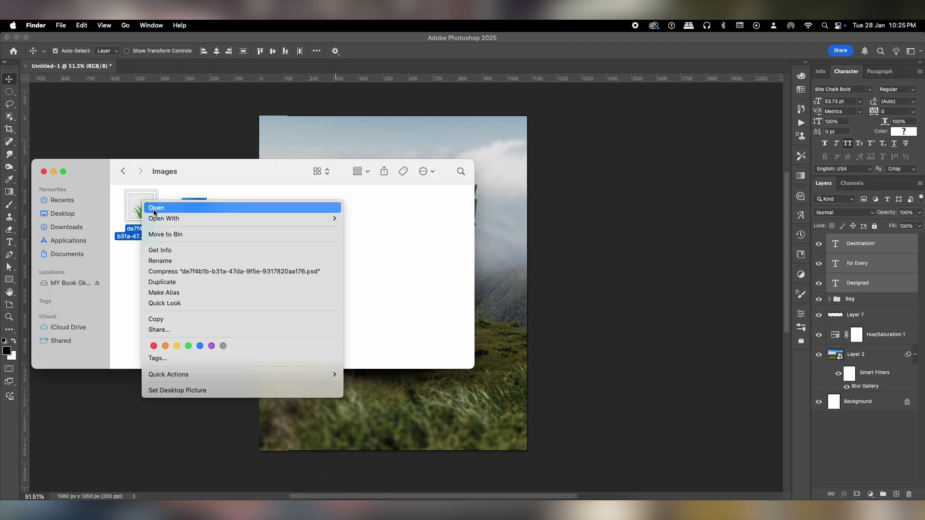
mouse_move(291, 215)
left_click(366, 218)
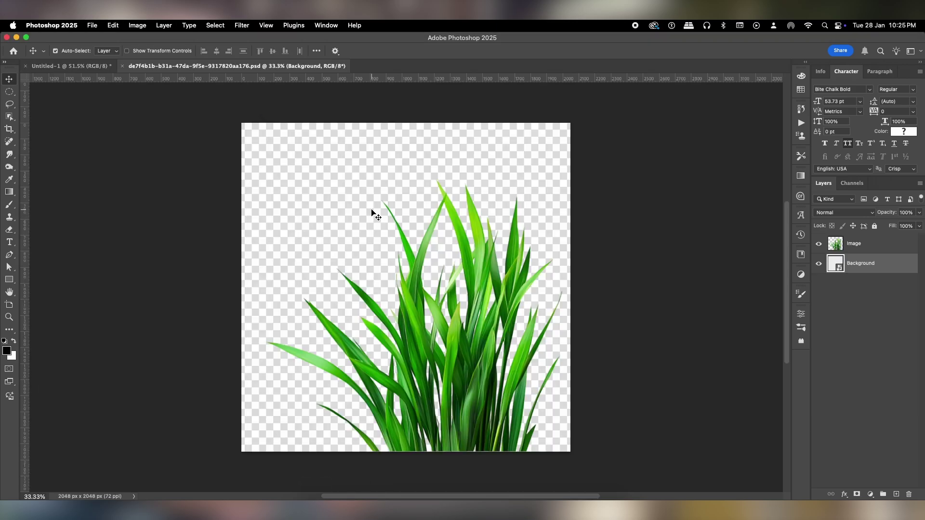
- Bring the grass Image layer into the Untitled-1 advert above the headline layers and convert it to a smart object
left_click_drag(843, 244, 437, 222)
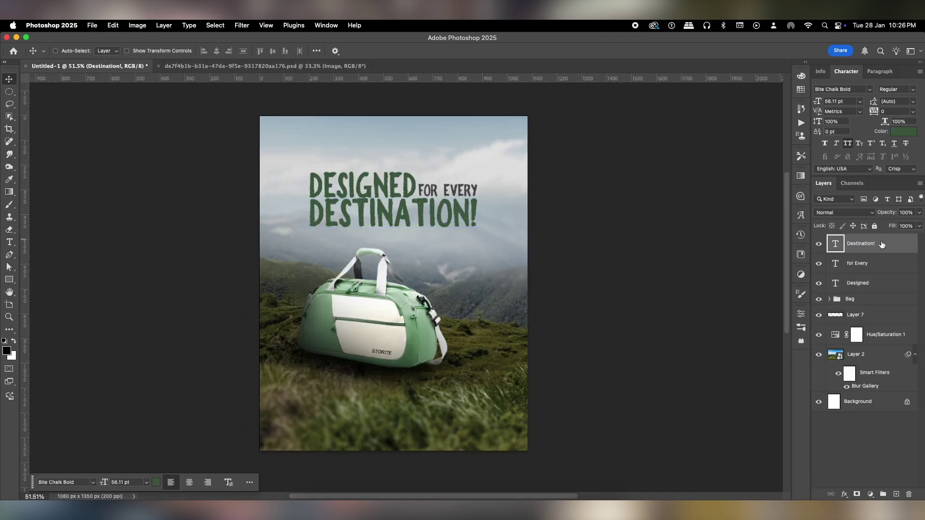
right_click(875, 246)
left_click(819, 430)
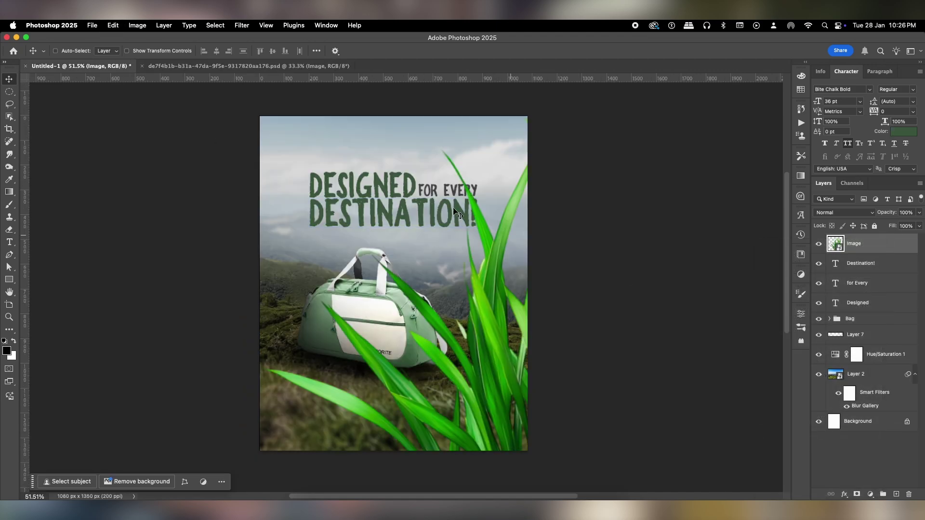
- Scale the grass to about 66% and stand it on the advert's bottom edge, running past the right edge of the canvas
key("super+t")
left_click_drag(255, 118, 375, 194)
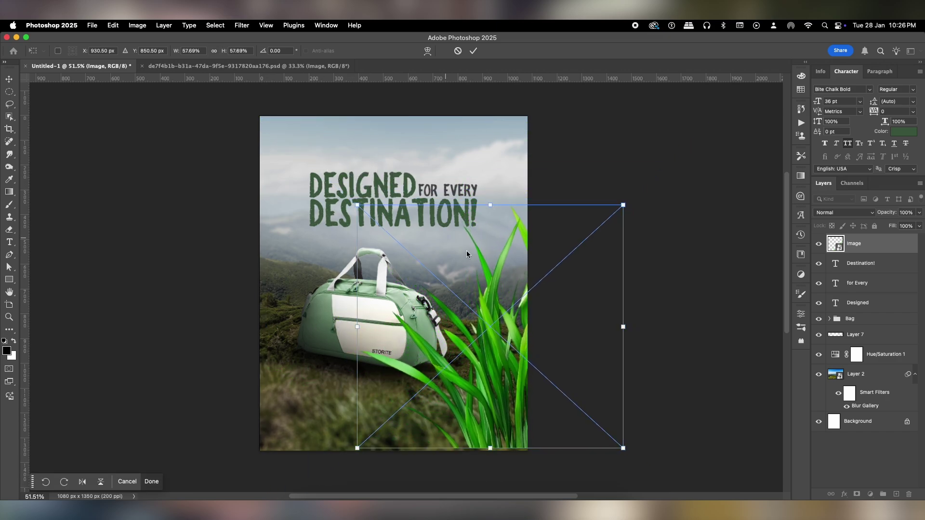
left_click_drag(472, 260, 476, 265)
left_click_drag(497, 209, 501, 165)
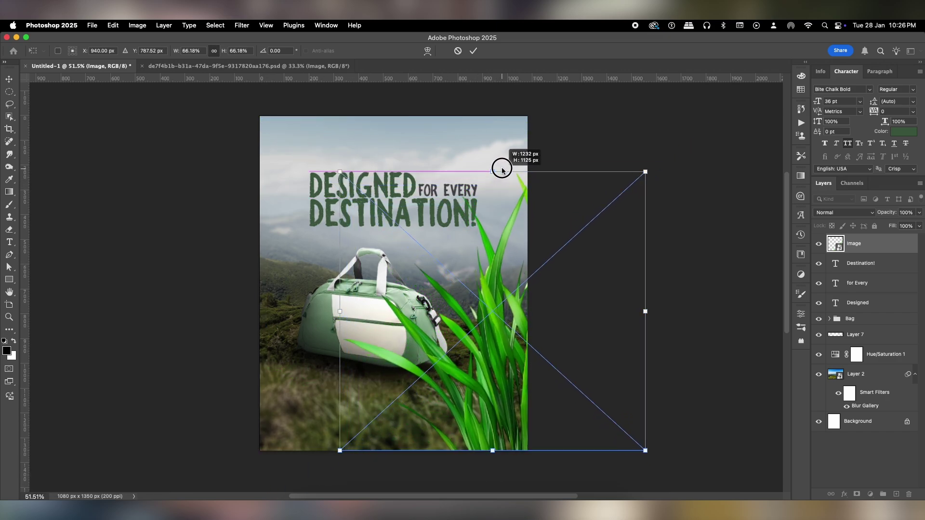
key("Return")
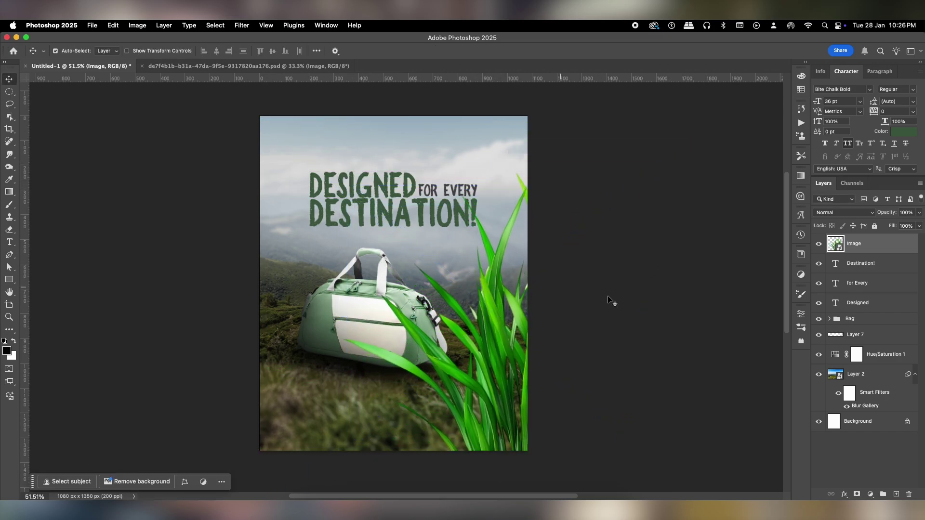
- Mute the grass with a clipped Hue/Saturation adjustment: hue -14, saturation -78, lightness -9
left_click(870, 494)
left_click(867, 384)
key("super+alt+g")
mouse_move(716, 371)
left_mouse_down()
mouse_move(680, 372)
mouse_move(719, 354)
mouse_move(708, 355)
left_mouse_up()
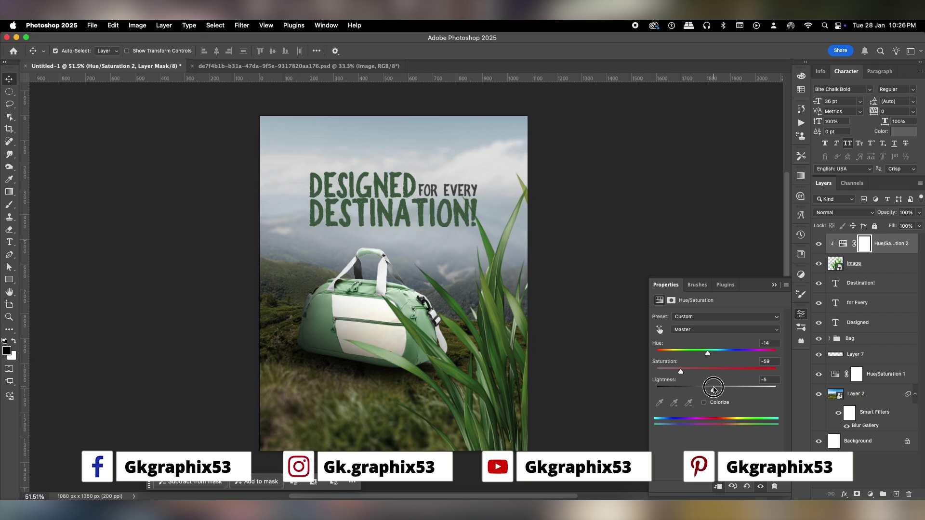
left_click_drag(684, 372, 678, 372)
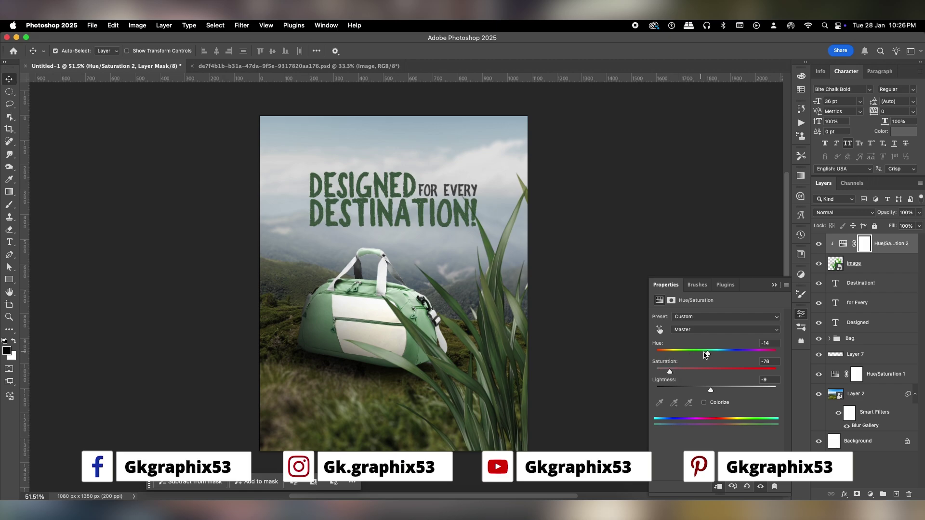
left_click(774, 285)
- Convert the grass layer and its clipped Hue/Saturation adjustment into one smart object
left_click(898, 259, "shift")
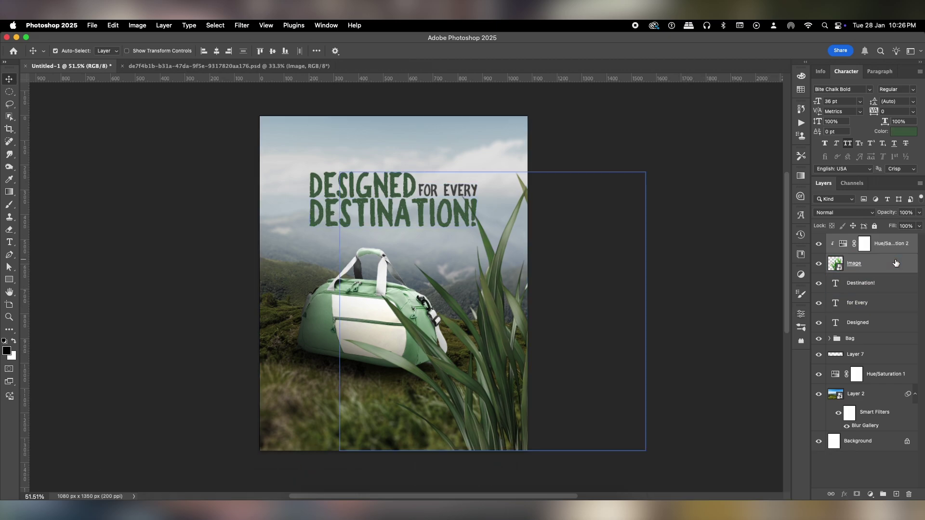
right_click(896, 262)
left_click(846, 432)
- Duplicate the grass, move the copy to the canvas's left edge and scale it down to about 77%
key("super+t")
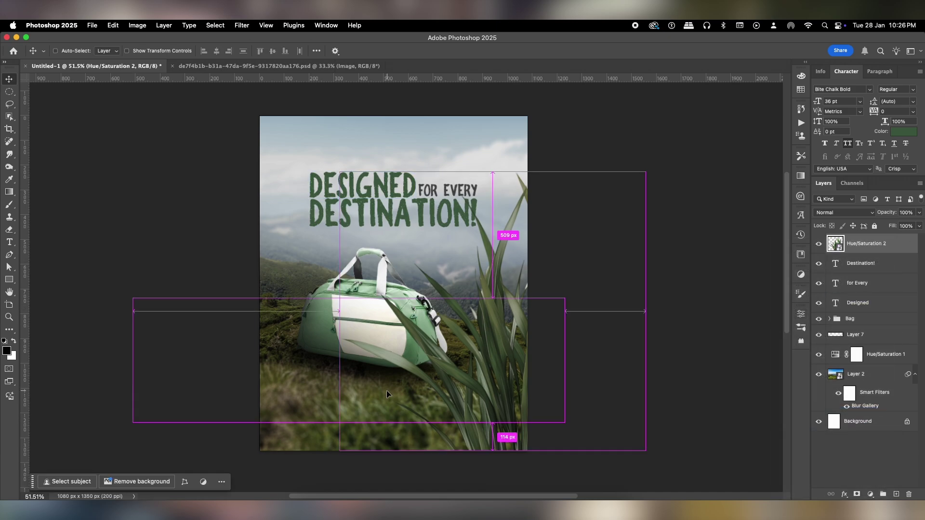
left_click_drag(487, 362, 162, 363)
key("Return")
key("super+j")
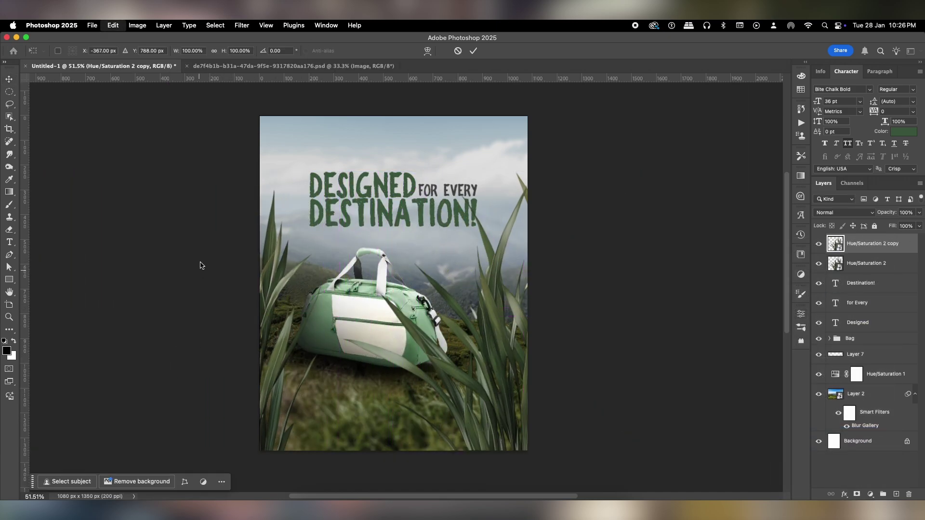
key("super+t")
left_click_drag(168, 172, 180, 231)
left_click_drag(182, 303, 212, 303)
key("Return")
- Move the right-hand grass left and slightly down so more blades stand in front of the bag
left_click(467, 396)
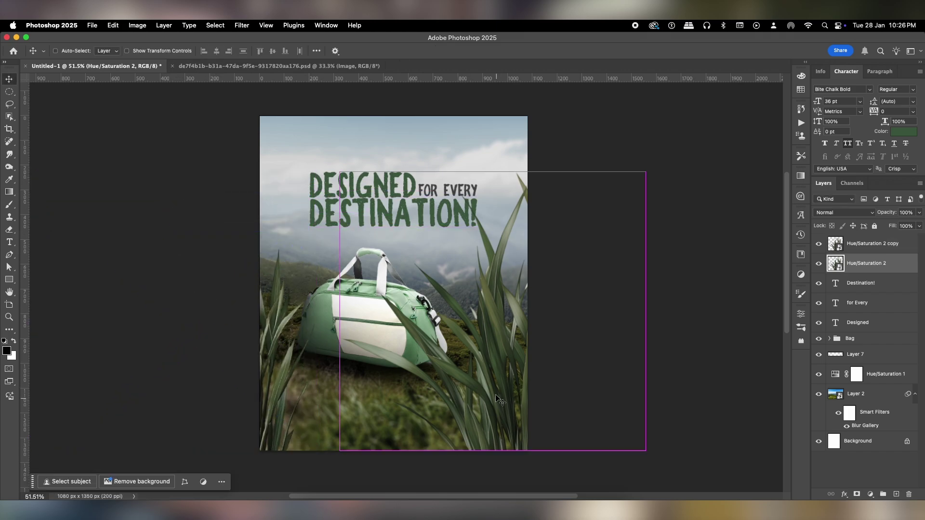
key("super+t")
mouse_move(467, 396)
left_mouse_down()
mouse_move(474, 407)
mouse_move(460, 407)
left_mouse_up()
key("Return")
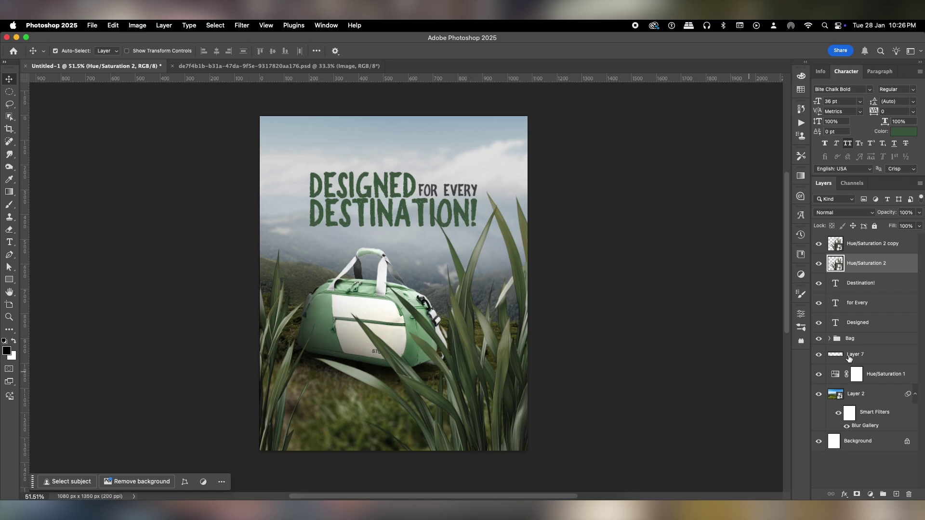
- Move the three headline text layers down slightly and enlarge them together around their centre
left_click(861, 283)
left_click(858, 323)
key("super+t")
left_click_drag(390, 188, 391, 197)
key("Return")
key("super+t")
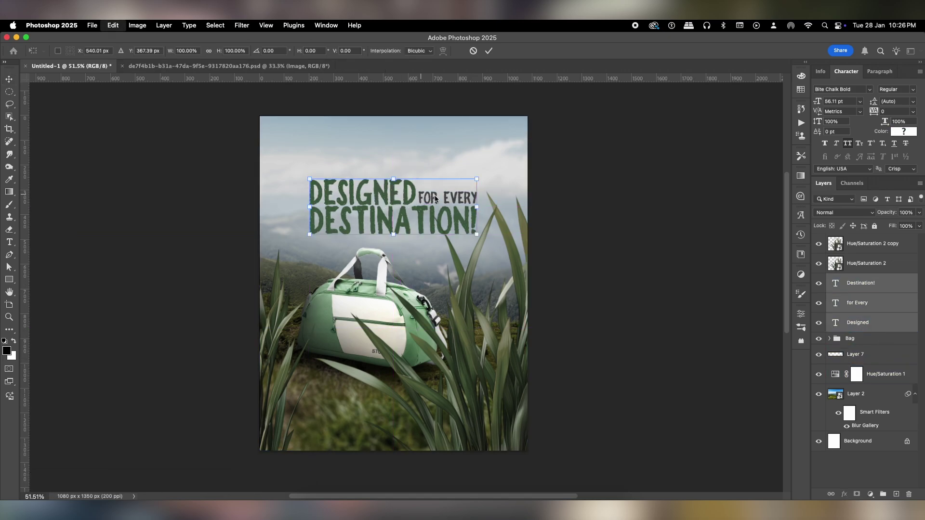
left_click_drag(477, 180, 483, 177)
key("Return")
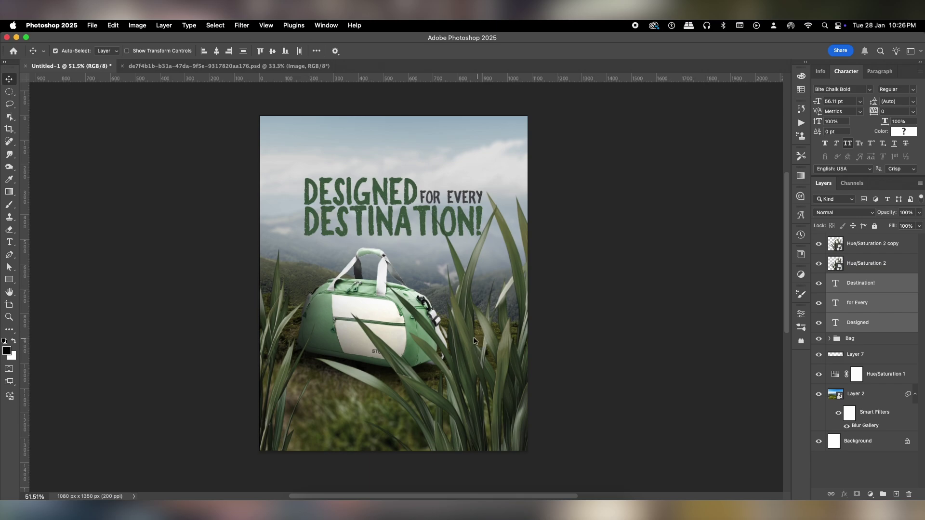
- Reposition the right-hand grass lower and clear of the bag's logo, enlarge it to about 102%, and nudge the left-hand grass
left_click_drag(474, 341, 477, 334)
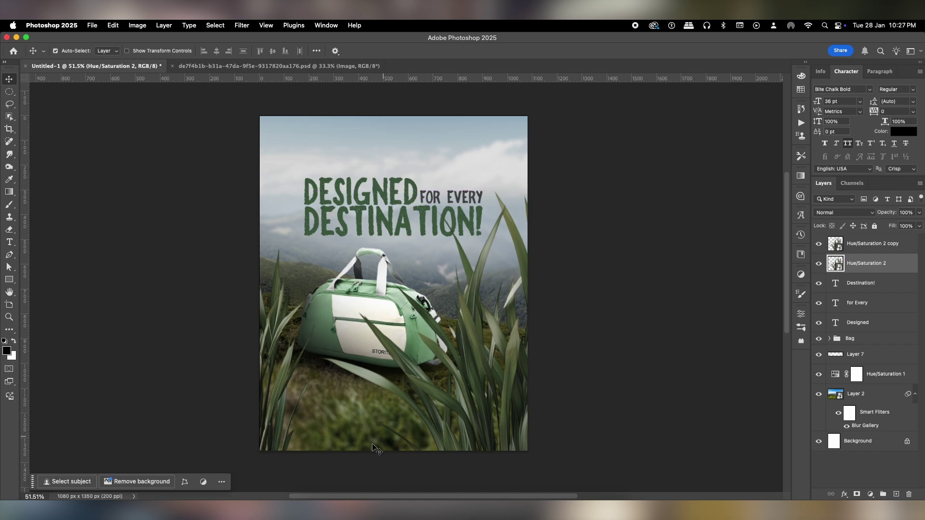
mouse_move(426, 400)
left_mouse_down()
mouse_move(440, 385)
mouse_move(443, 401)
mouse_move(434, 397)
left_mouse_up()
key("ctrl+t")
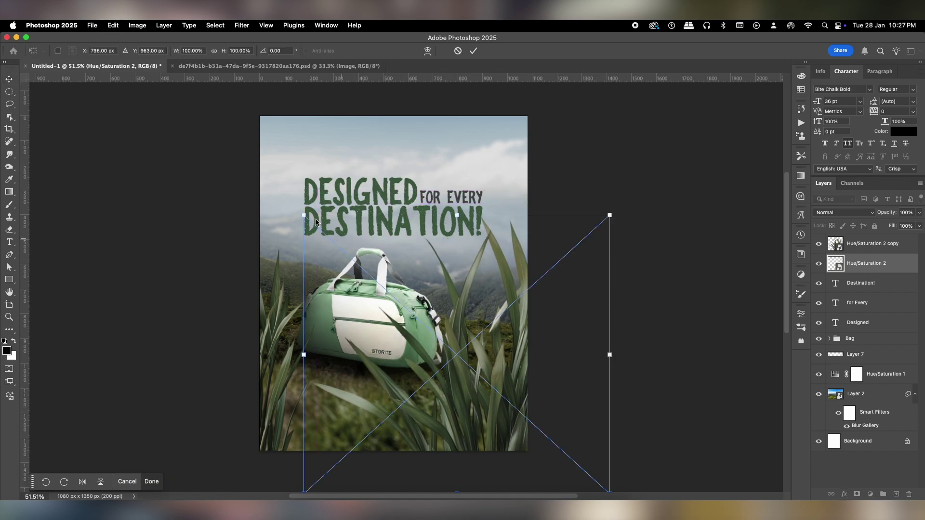
left_click_drag(302, 213, 300, 214)
key("Return")
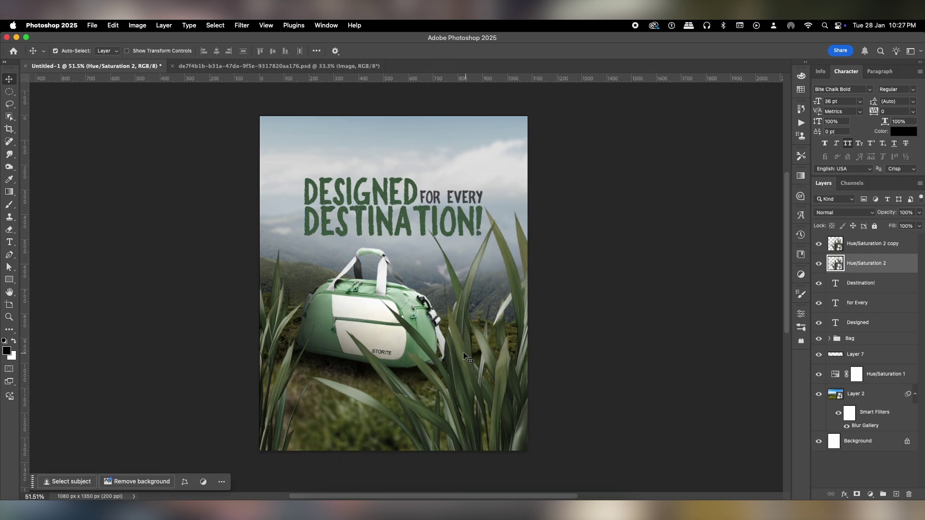
left_click(279, 386)
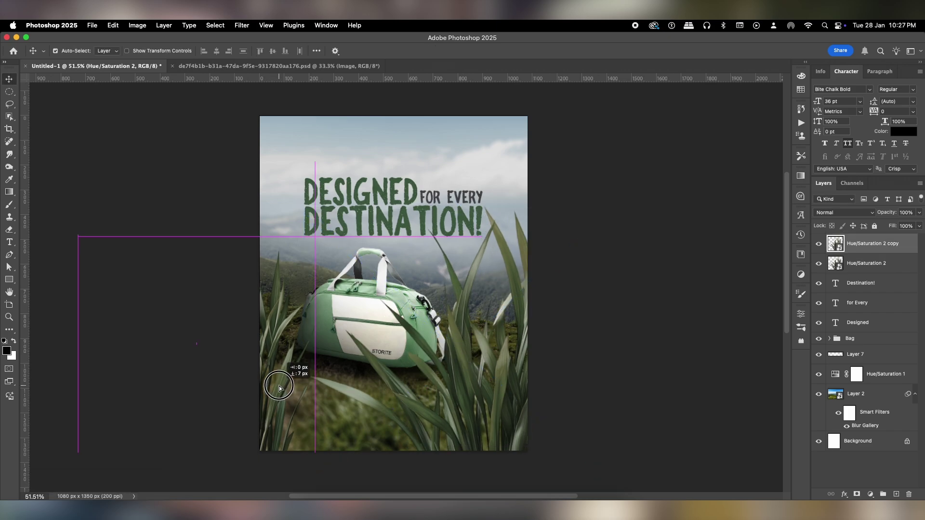
- Add a black-to-transparent linear gradient above the headline layers that darkens the ground at the bottom of the advert
left_click(894, 283)
left_click(896, 494)
key("g")
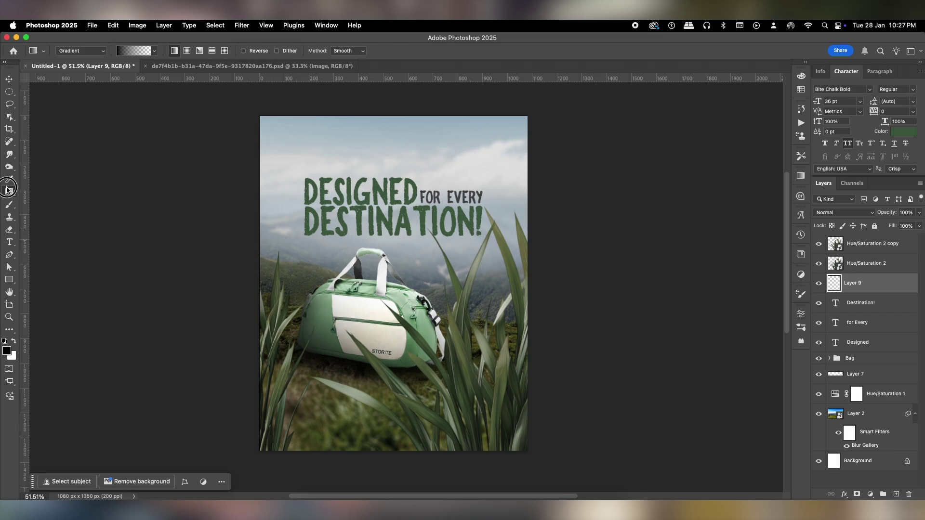
left_click_drag(387, 452, 389, 368)
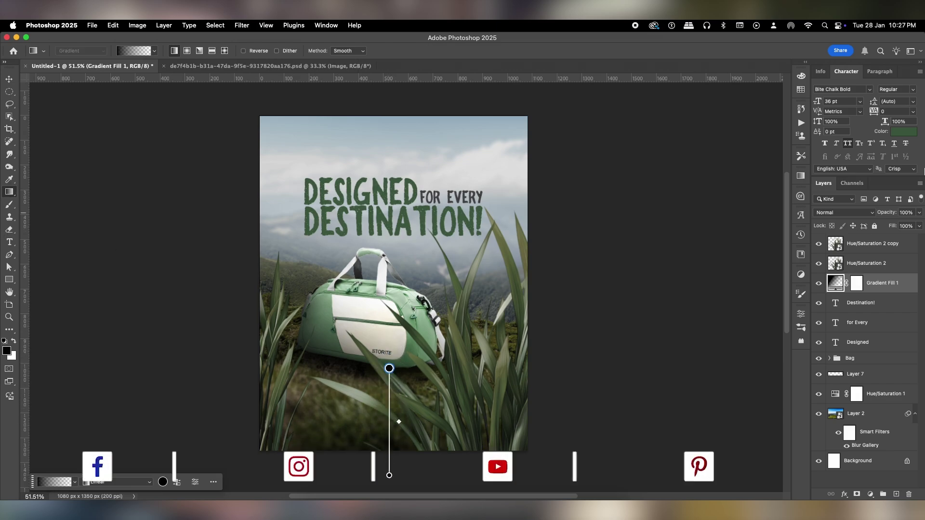
- Apply a Gaussian Blur with a 4.0 px radius to the left-hand grass copy
left_click(883, 255)
left_click(883, 248)
left_click(241, 24)
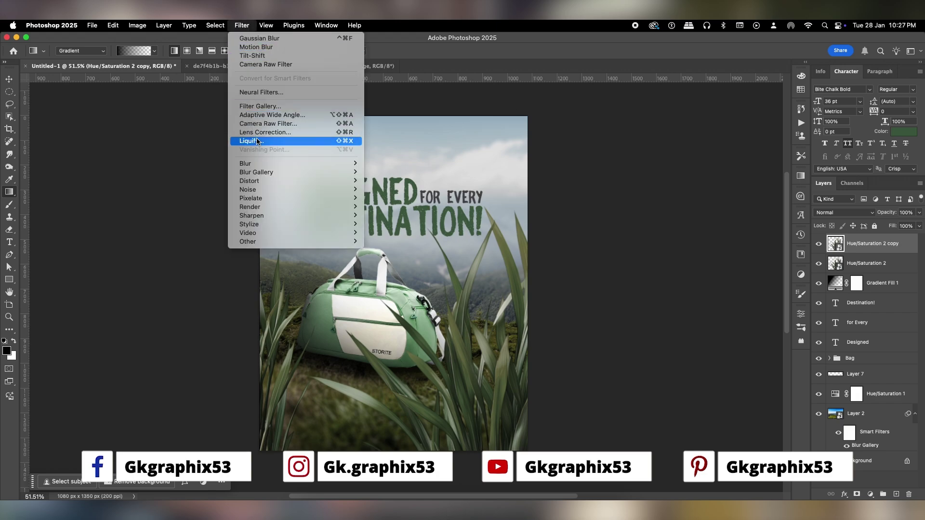
mouse_move(256, 164)
left_click(374, 201)
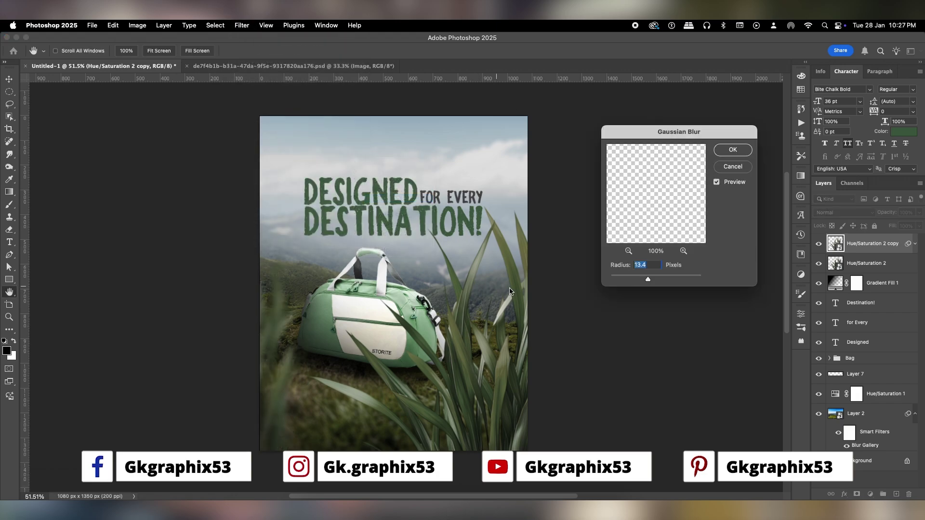
mouse_move(631, 284)
left_mouse_down()
mouse_move(621, 281)
mouse_move(631, 281)
left_mouse_up()
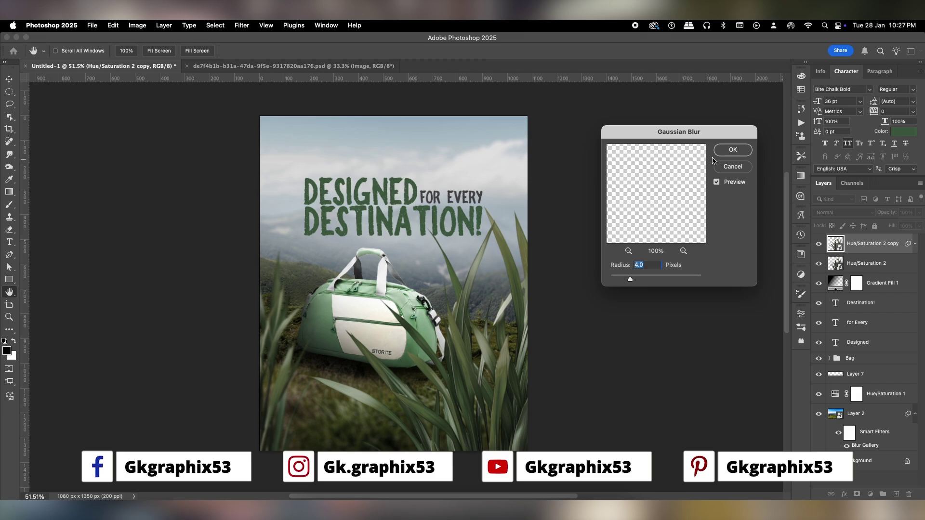
left_click(730, 150)
key("g")
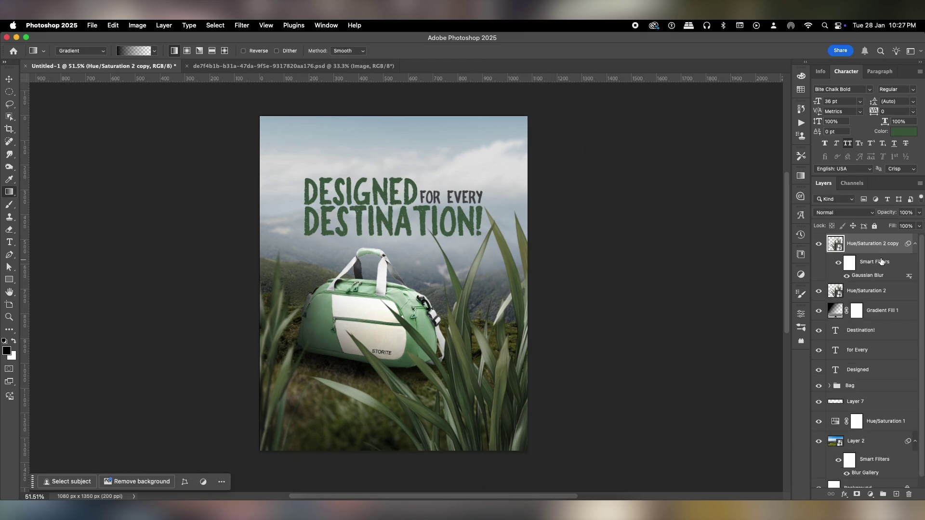
- Apply a Gaussian Blur with a 27.5 px radius to the right-hand grass
left_click(867, 291)
left_click(242, 25)
mouse_move(246, 165)
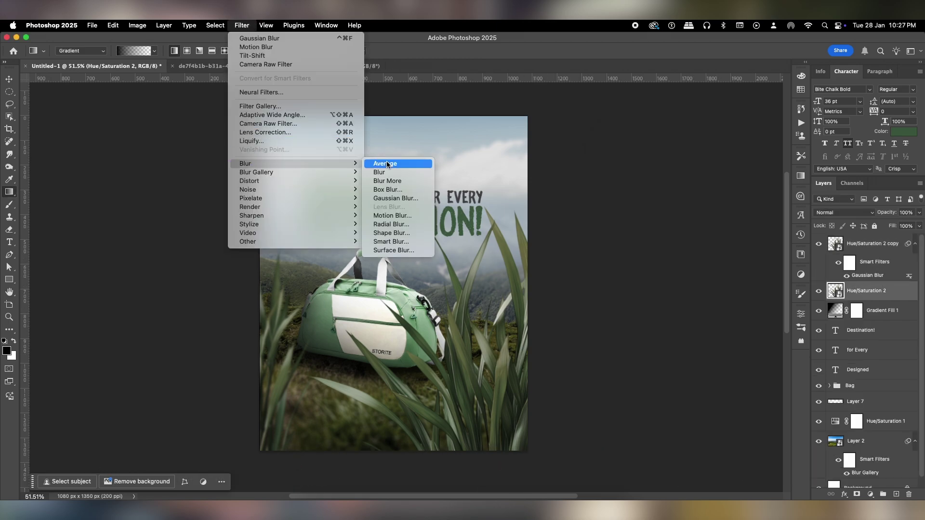
left_click(394, 199)
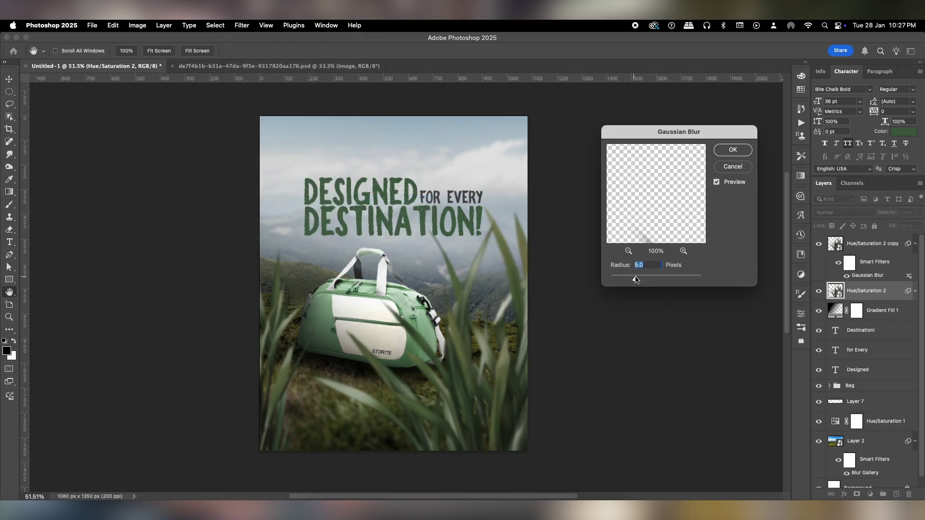
left_click_drag(635, 279, 654, 279)
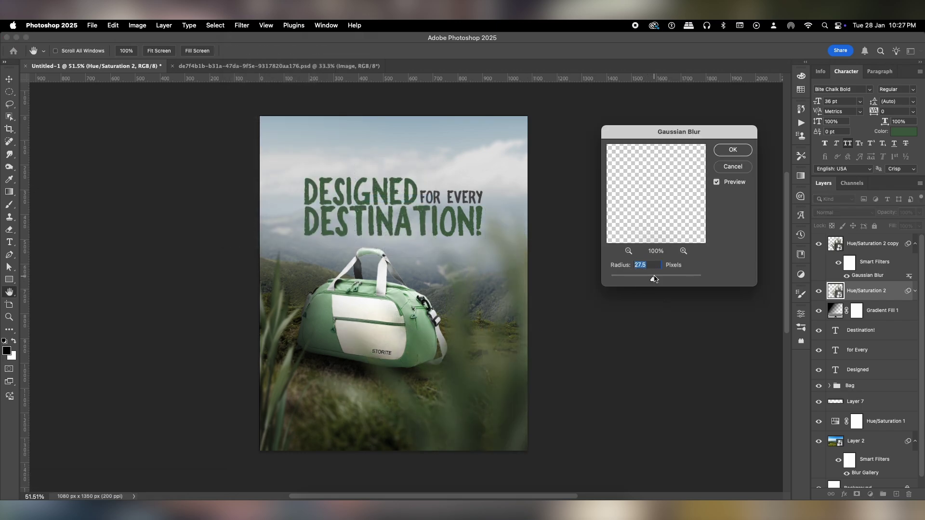
left_click(732, 150)
- Enlarge the blurred right-hand grass and shift it further right and slightly down
key("super+t")
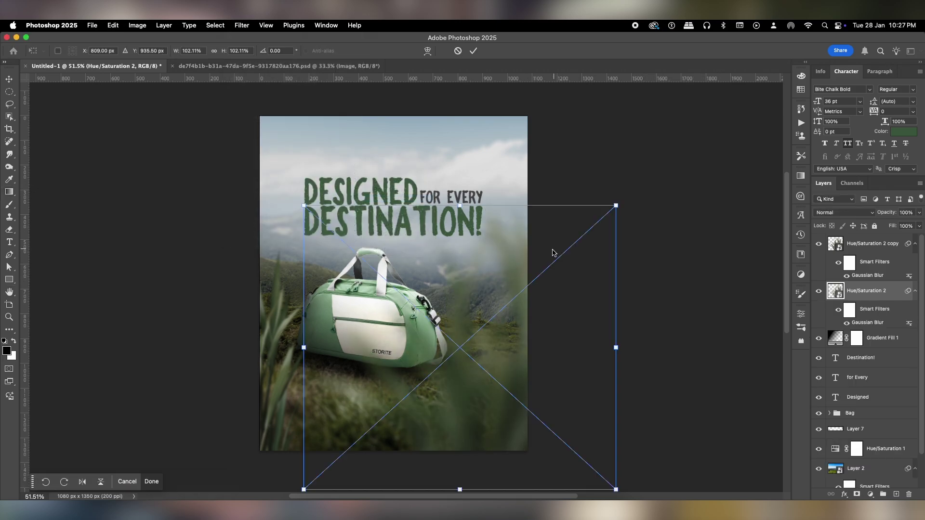
left_click_drag(617, 349, 656, 347)
left_click_drag(536, 355, 559, 361)
key("Return")
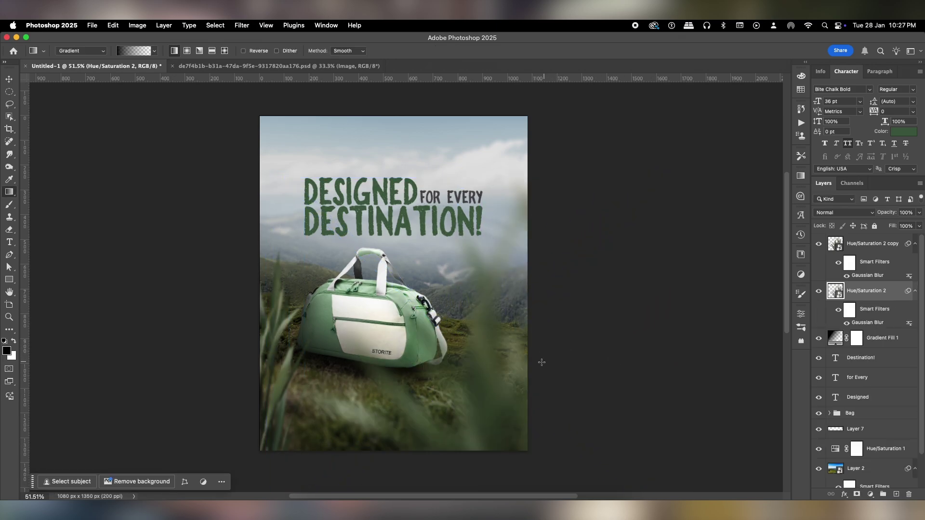
- Scale down the left-hand grass slightly so it sits closer to the canvas's left edge
left_click(9, 74)
left_click(266, 322)
key("super+t")
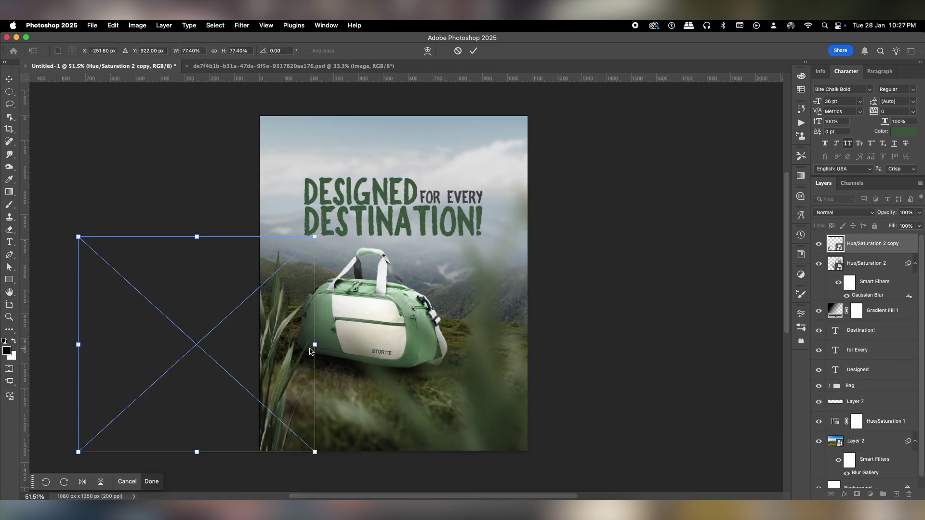
left_click_drag(315, 345, 304, 345)
key("Return")
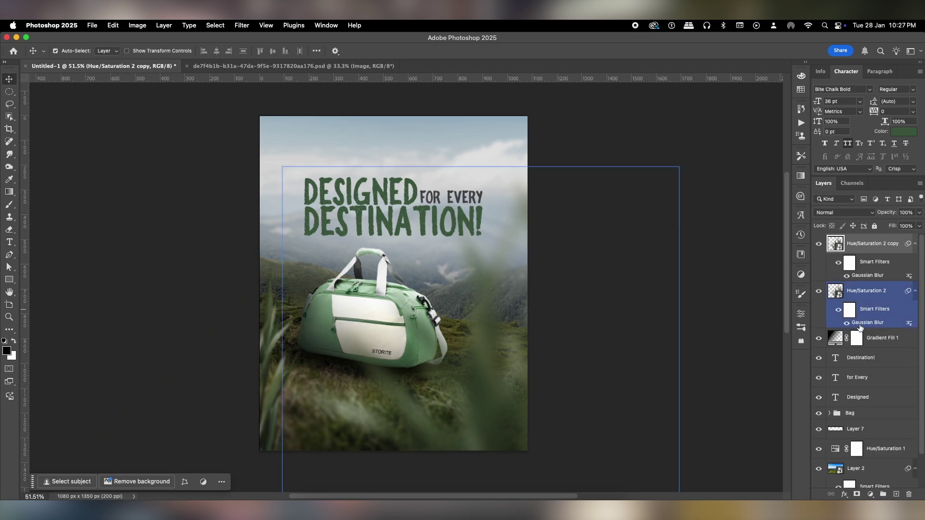
- Nudge the three headline text layers up slightly together
left_click(860, 357)
left_click(853, 398, "shift")
key("shift+Up")
key("shift+Up")
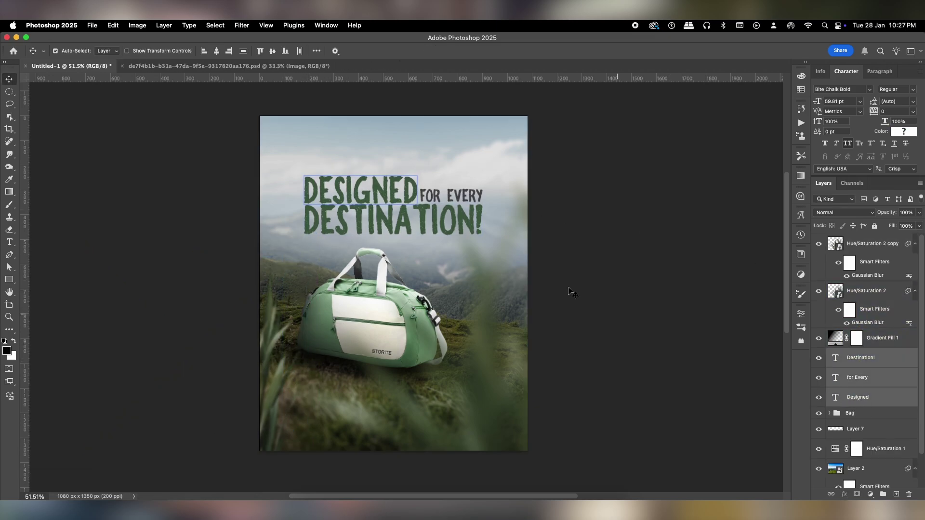
key("shift+Down")
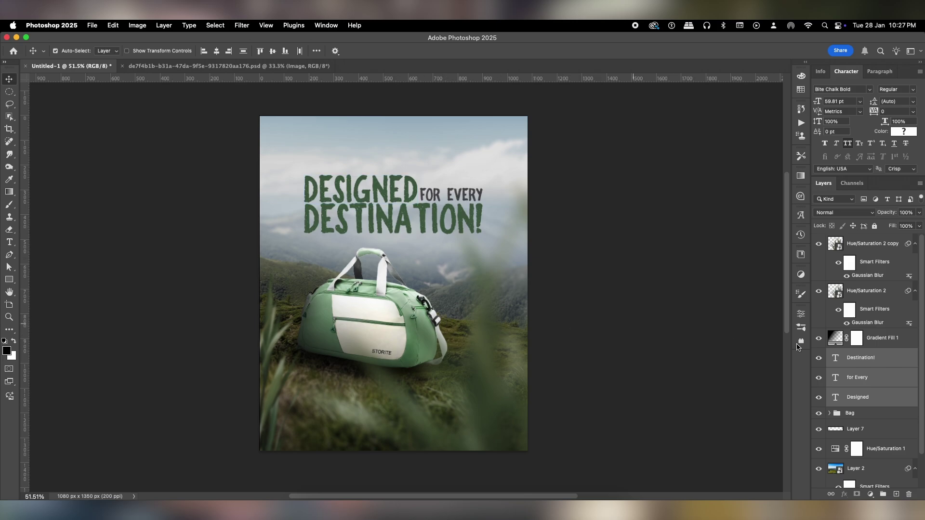
- Stamp all visible layers into a new layer at the top of the stack and convert it to a smart object
left_click(874, 248)
scroll(876, 251, "down", 1)
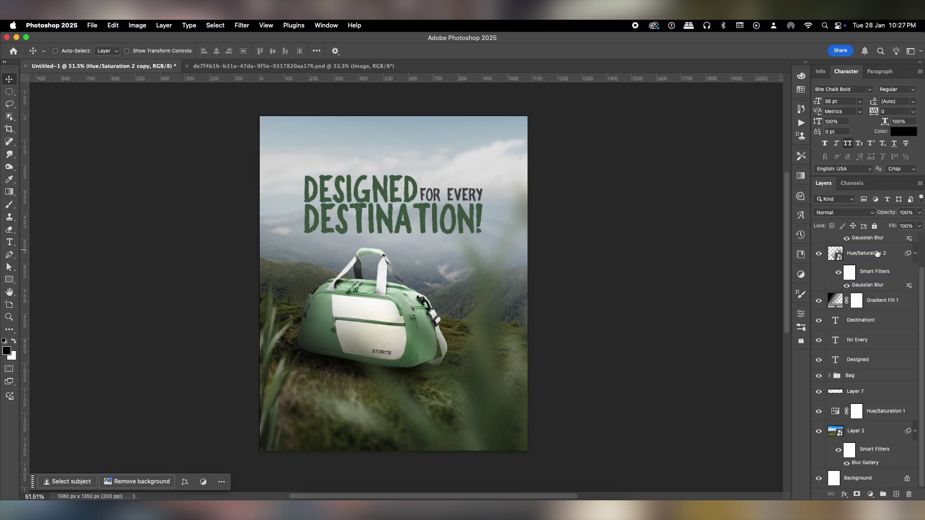
key("super+alt+shift+n")
right_click(883, 249)
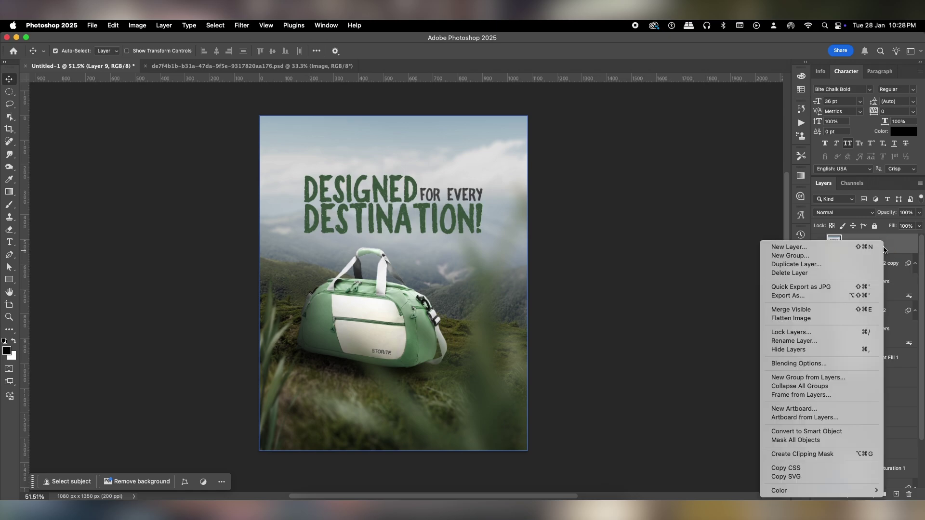
left_click(806, 431)
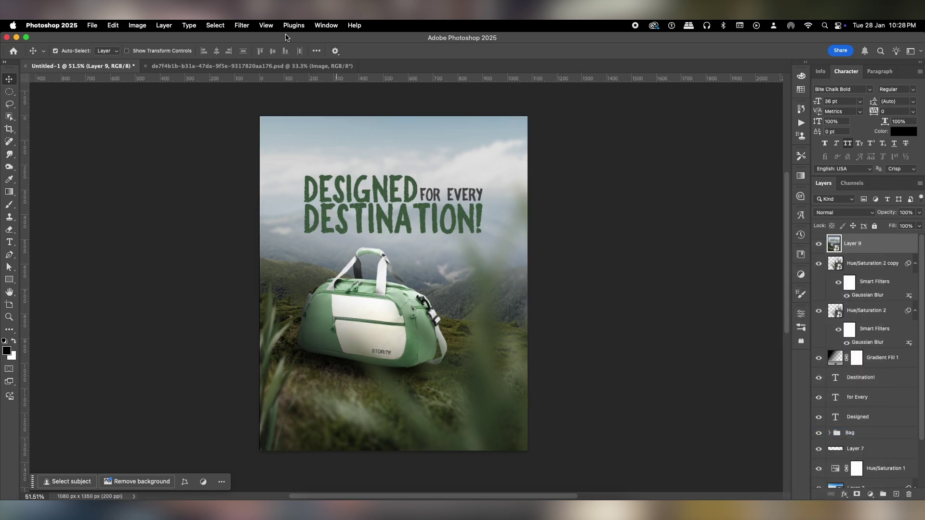
- Start a Camera Raw filter on the stamped layer with Exposure +0.30, Contrast +21, Highlights -30, Shadows -23, Whites -23 and Blacks -25
left_click(246, 25)
left_click(263, 124)
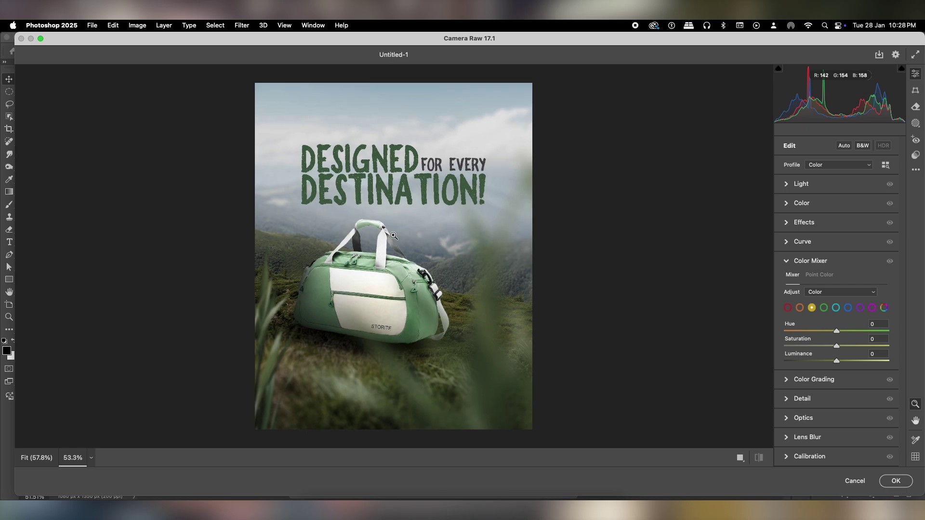
left_click(802, 184)
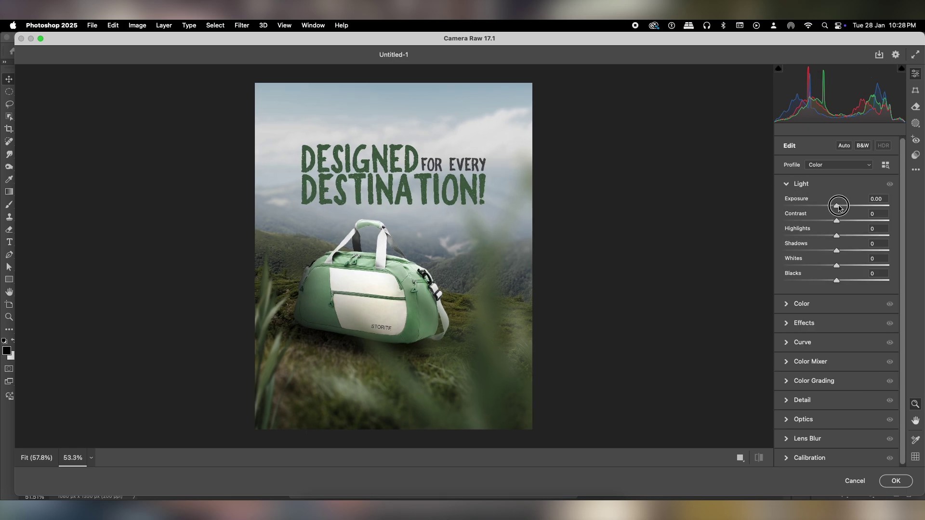
left_click_drag(839, 206, 823, 281)
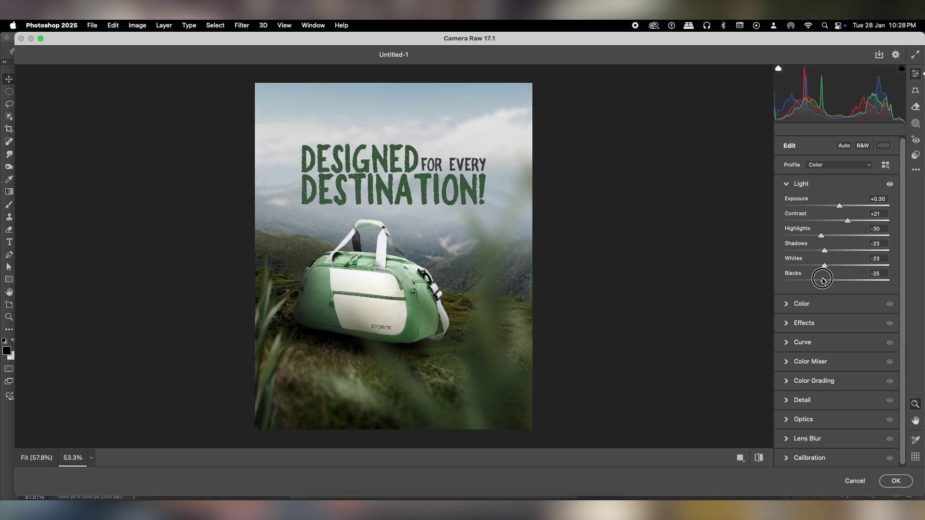
- Set Texture +9, Clarity +19, Dehaze +12, Grain 9 and Vignette -24 with Midpoint 56, Roundness -24, Feather 56 and Highlights 11
left_click(812, 303)
left_click_drag(837, 242, 826, 289)
left_click(822, 304)
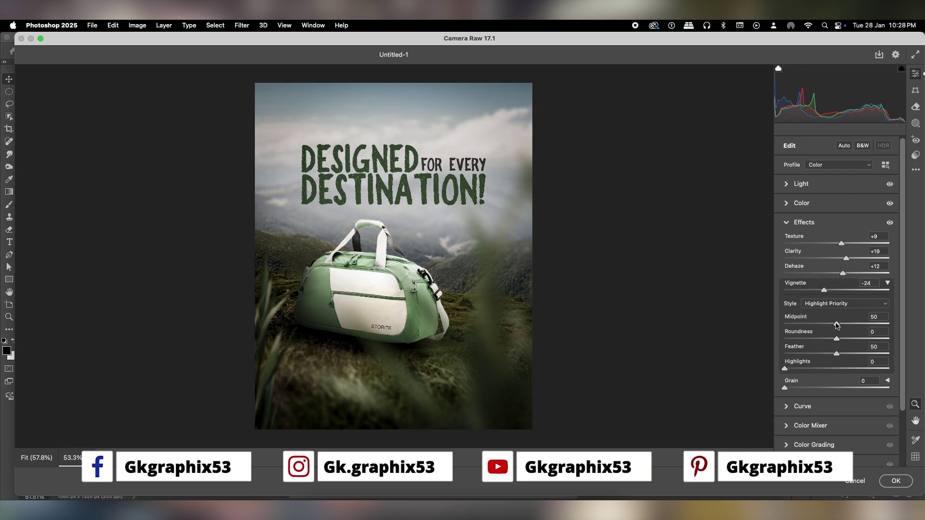
left_click_drag(837, 324, 842, 354)
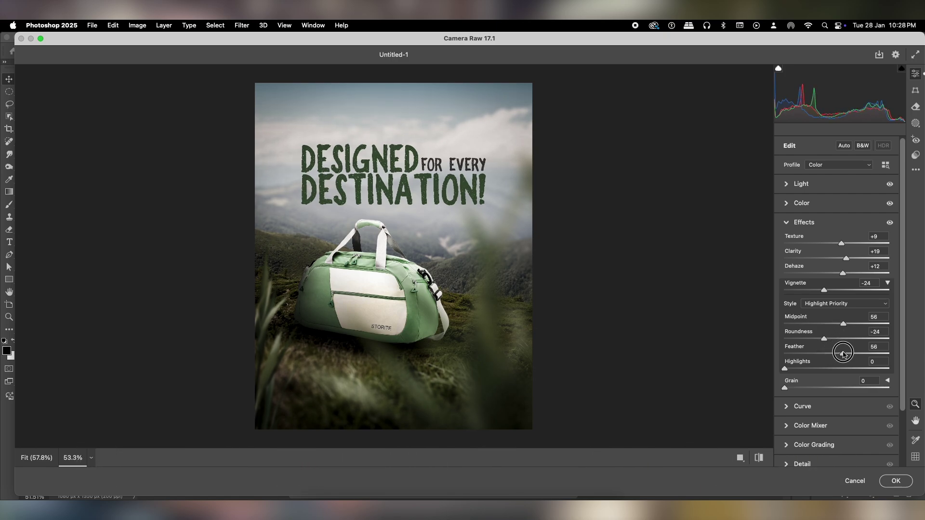
left_click_drag(790, 370, 795, 389)
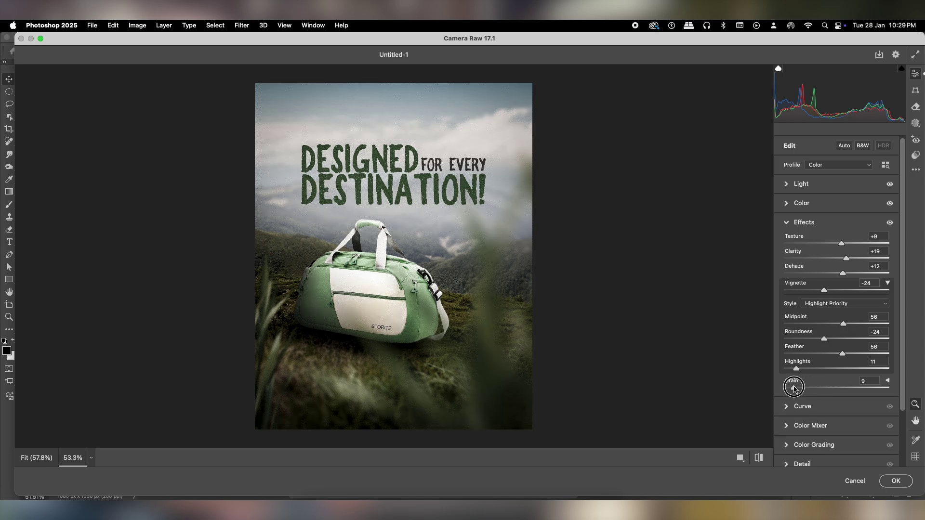
- Shape the parametric tone curve into a gentle contrast boost with Lights +8 and Darks -13
left_click(803, 406)
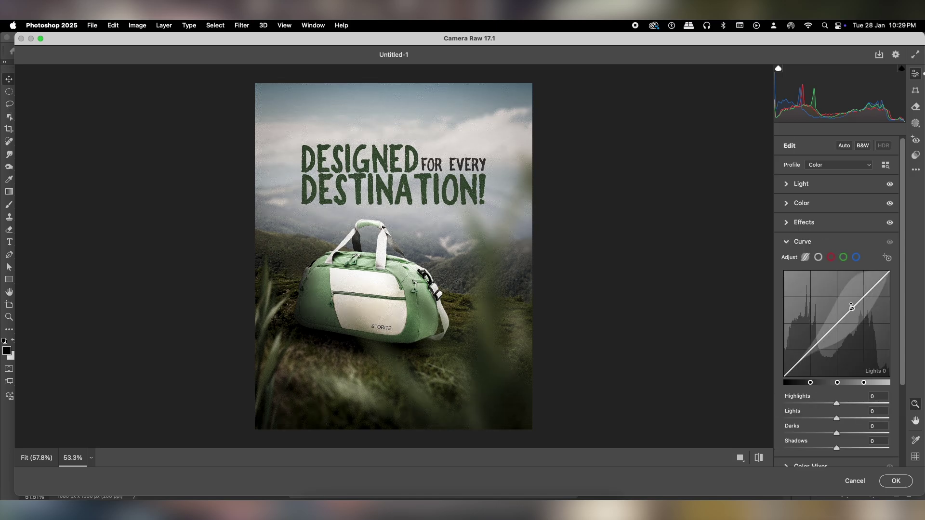
left_click_drag(859, 304, 859, 299)
left_click_drag(811, 345, 811, 352)
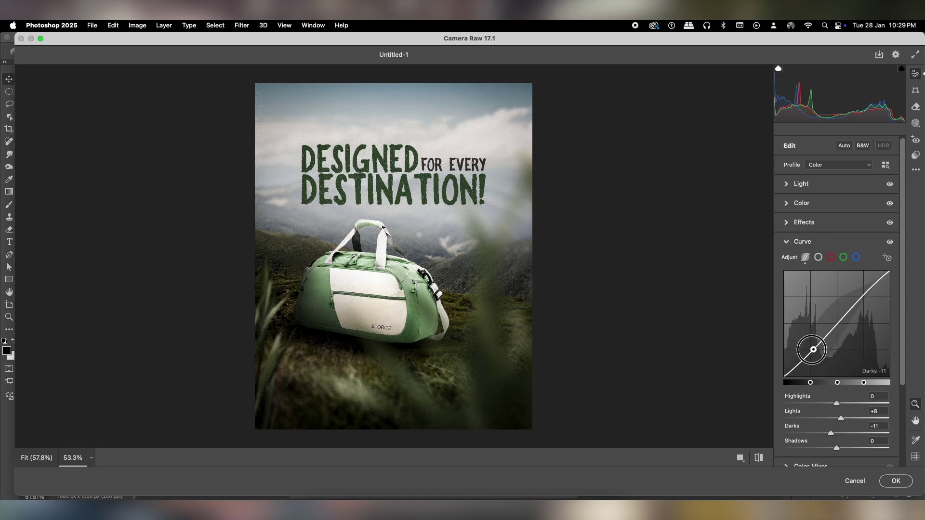
scroll(787, 432, "down", 1)
scroll(790, 433, "down", 1)
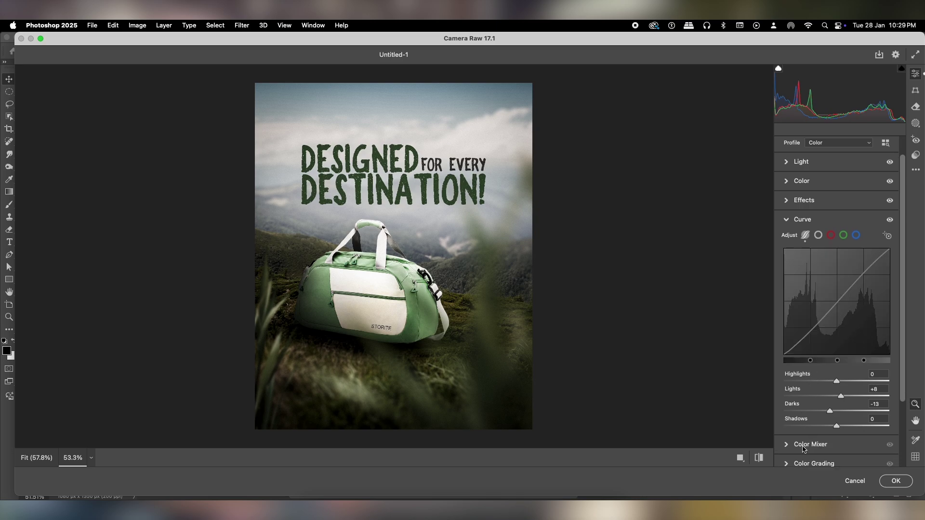
- In the Color Mixer, lower yellow and green saturation slightly and set blue to Hue -7, Saturation -24 and Luminance +25
left_click(809, 441)
left_click_drag(837, 347, 830, 346)
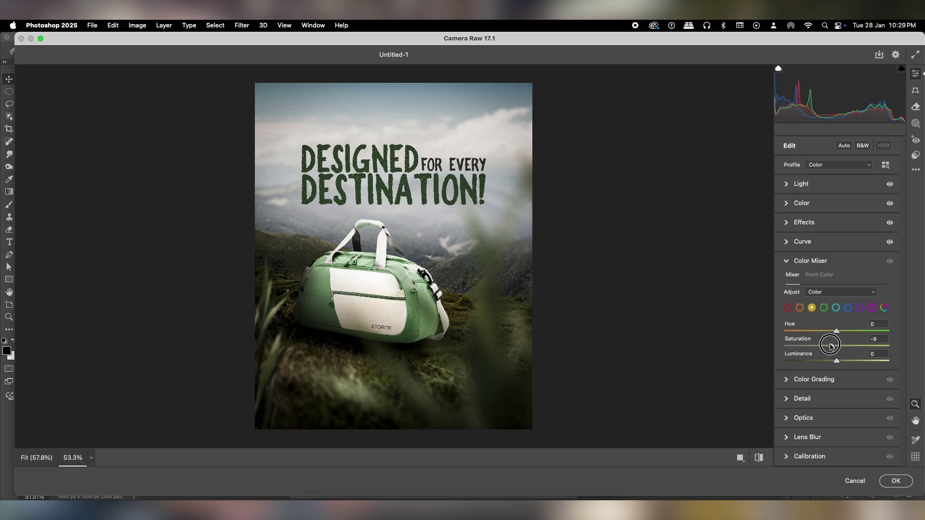
left_click(823, 307)
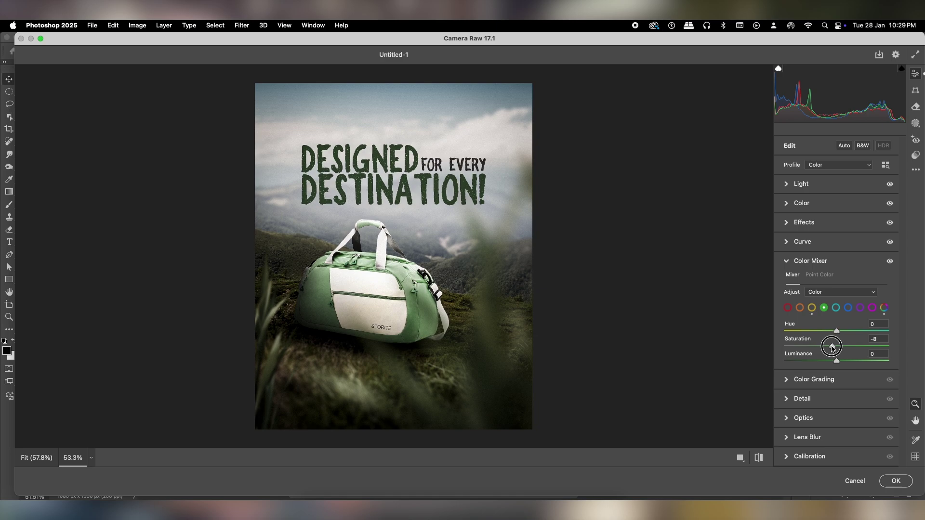
left_click(847, 308)
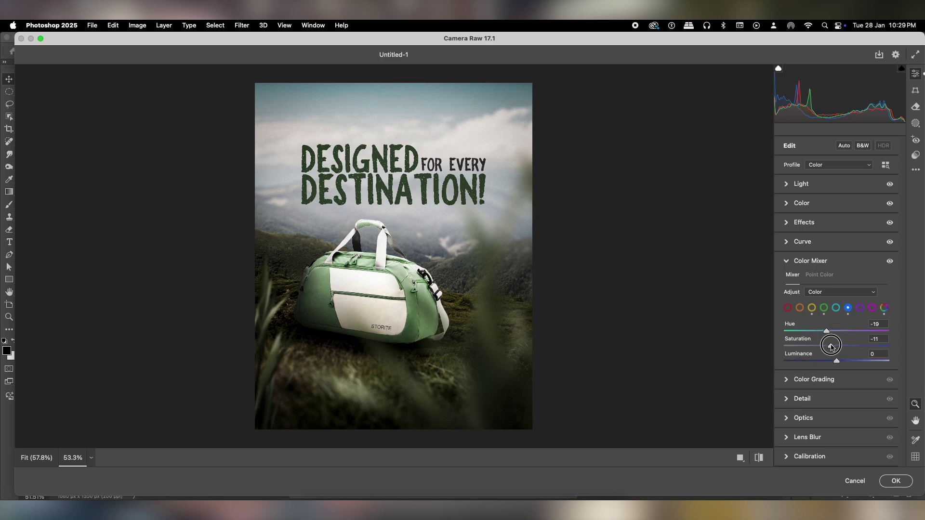
left_click_drag(838, 359, 851, 361)
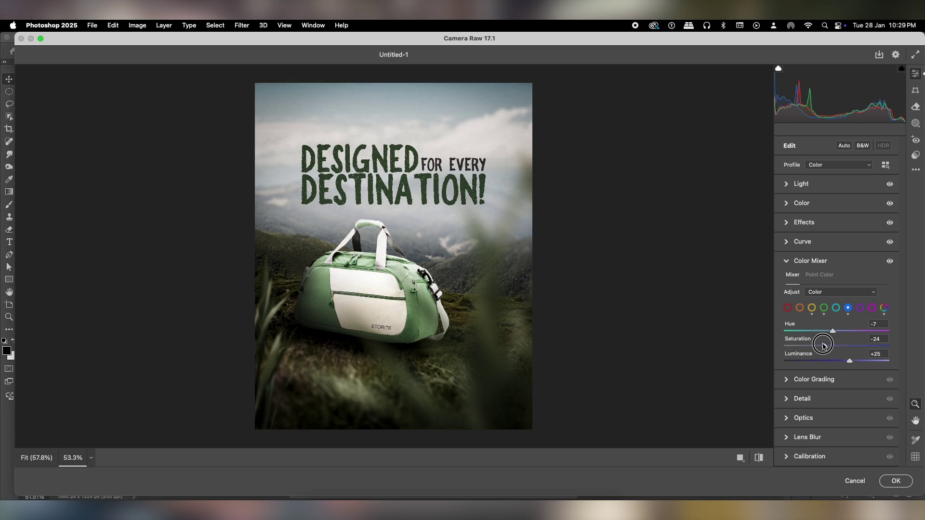
- Set the green saturation to -4, raise the green luminance slightly and shift the green hue slightly towards yellow
left_click(824, 308)
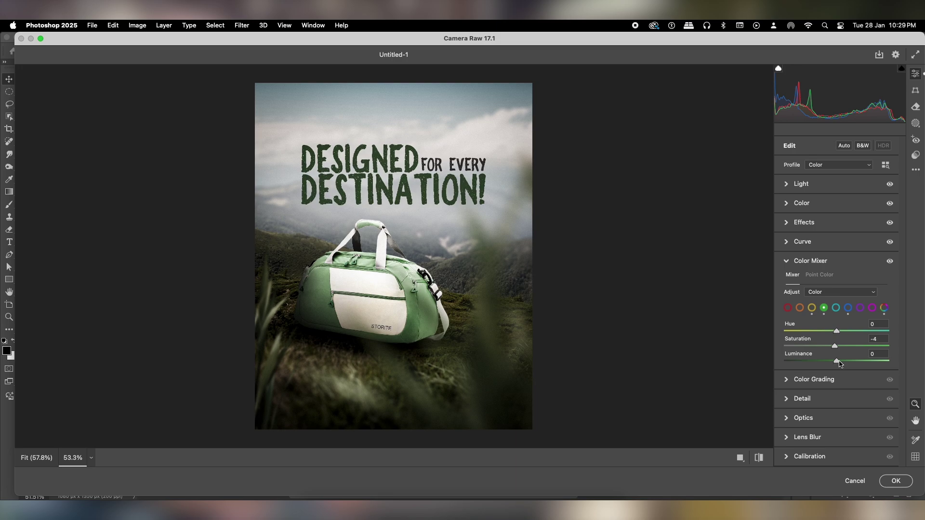
left_click_drag(838, 364, 842, 363)
left_click_drag(838, 332, 833, 336)
- Set Sharpening to 13 and Noise Reduction to 9, and apply an Optics vignette of +2
left_click(802, 404)
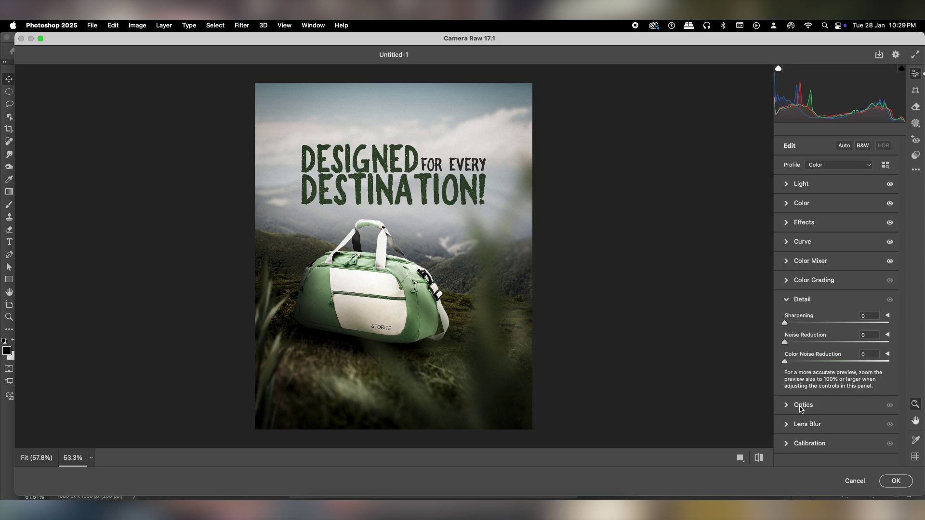
left_click_drag(791, 344, 800, 326)
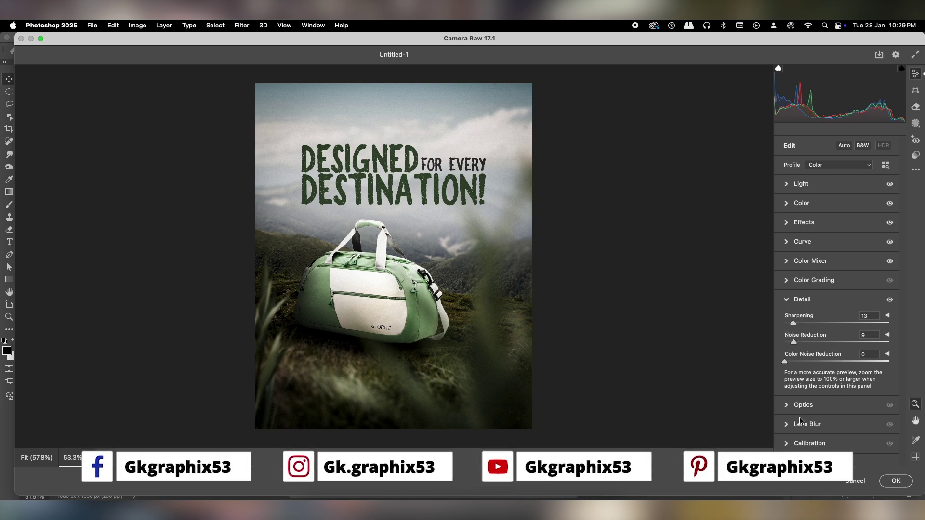
left_click(820, 408)
mouse_move(833, 357)
left_mouse_down()
mouse_move(822, 356)
mouse_move(848, 361)
mouse_move(839, 361)
left_mouse_up()
- Set both Highlights and Shadows in the Light adjustments to -33 and fine-tune the sharpening
left_click(796, 185)
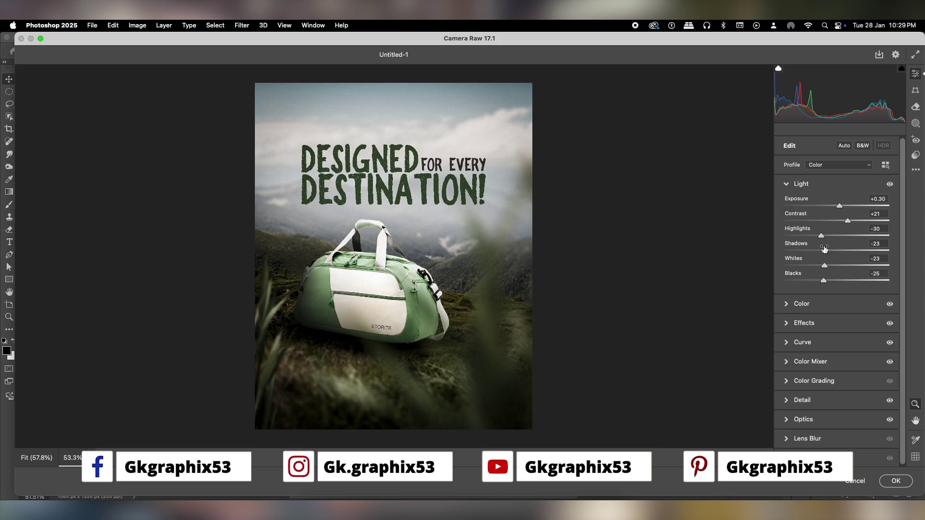
left_click_drag(821, 250, 819, 251)
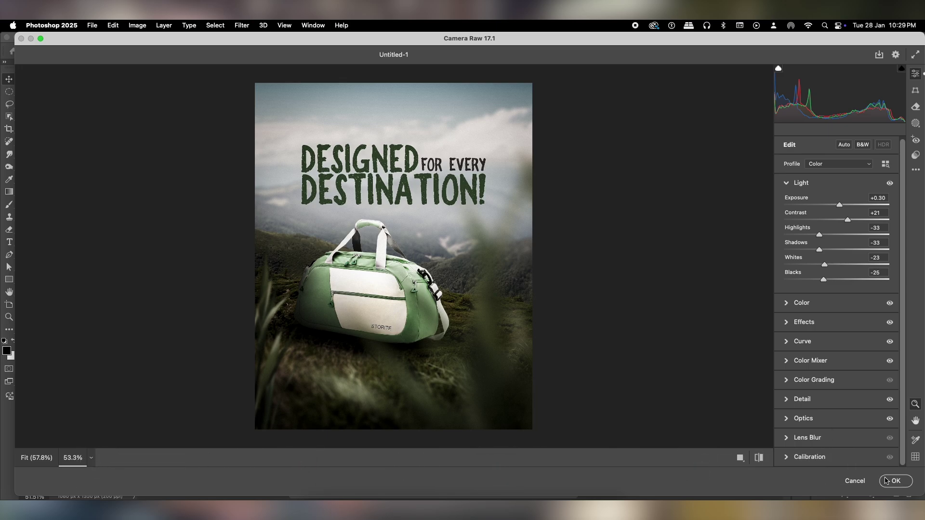
left_click(828, 403)
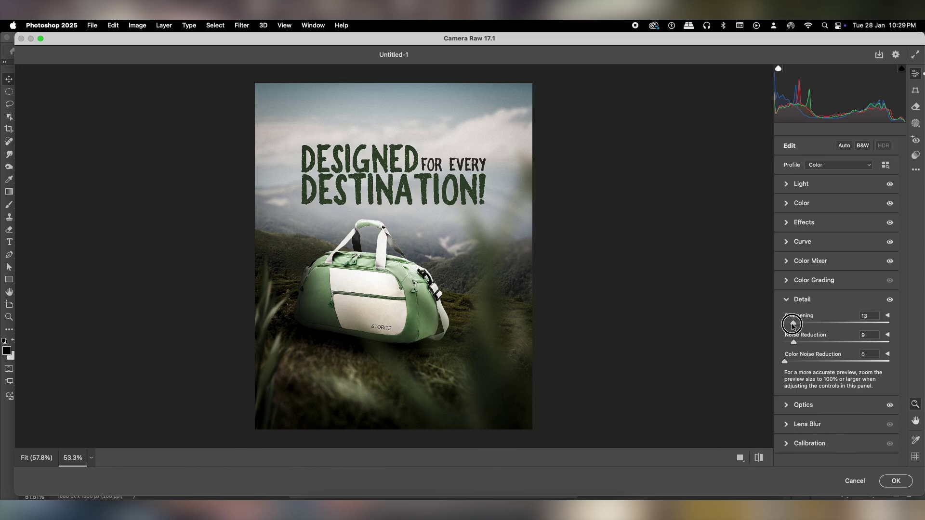
left_click_drag(793, 325, 792, 326)
left_click(828, 407)
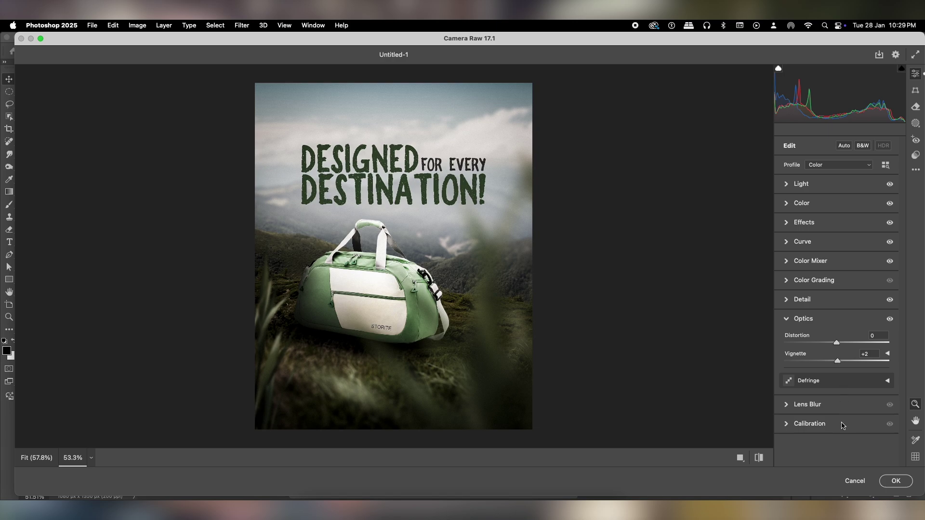
- Color-grade the shadows to hue 205, saturation 9 with slightly lower luminance and the highlights to hue 47, saturation 13, and apply the filter
left_click(817, 281)
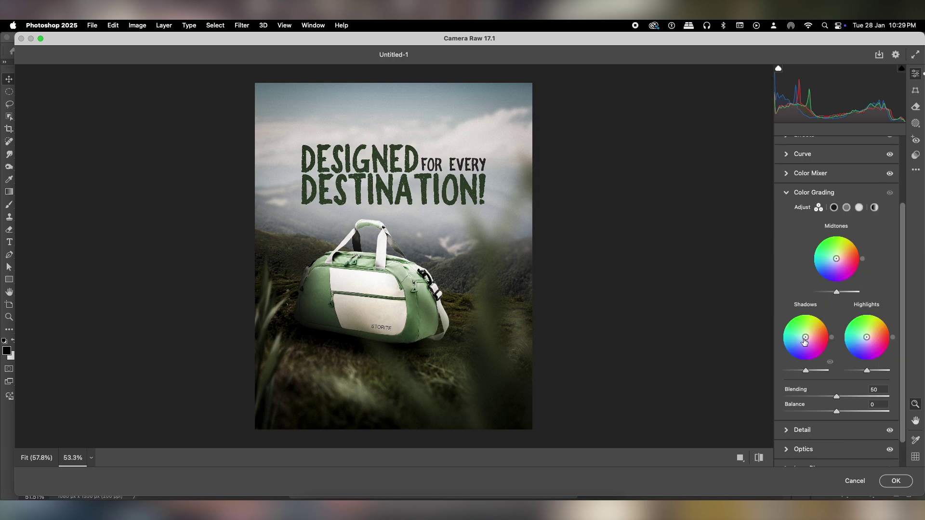
mouse_move(804, 342)
left_mouse_down()
mouse_move(803, 331)
mouse_move(796, 337)
mouse_move(804, 337)
left_mouse_up()
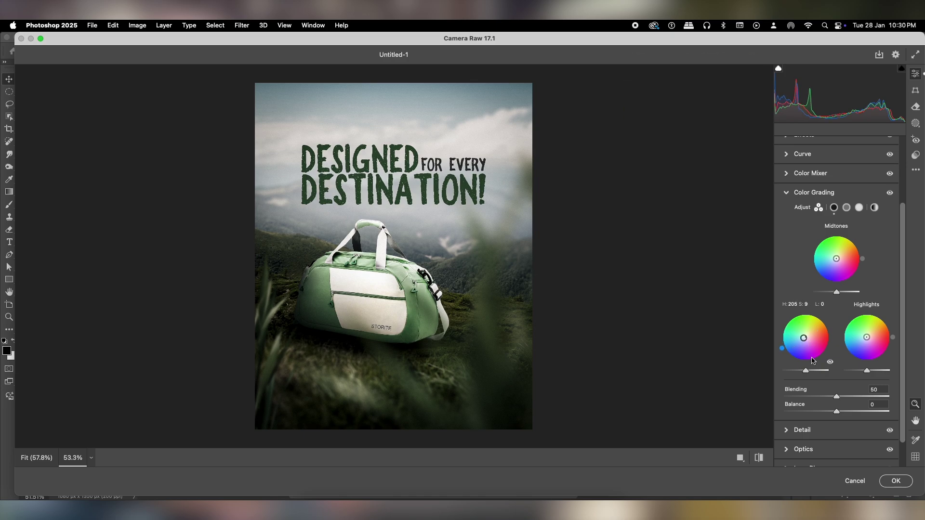
left_click_drag(806, 371, 803, 372)
left_click_drag(870, 340, 868, 335)
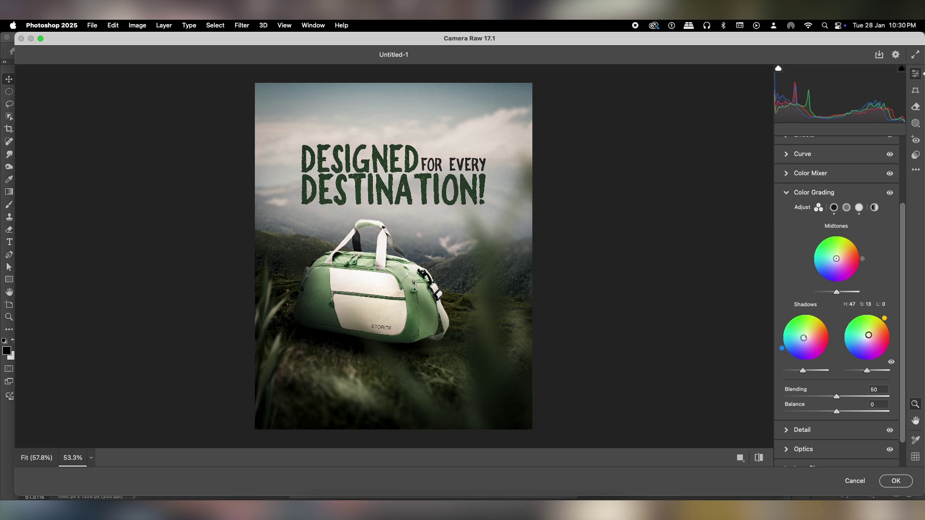
left_click(894, 481)
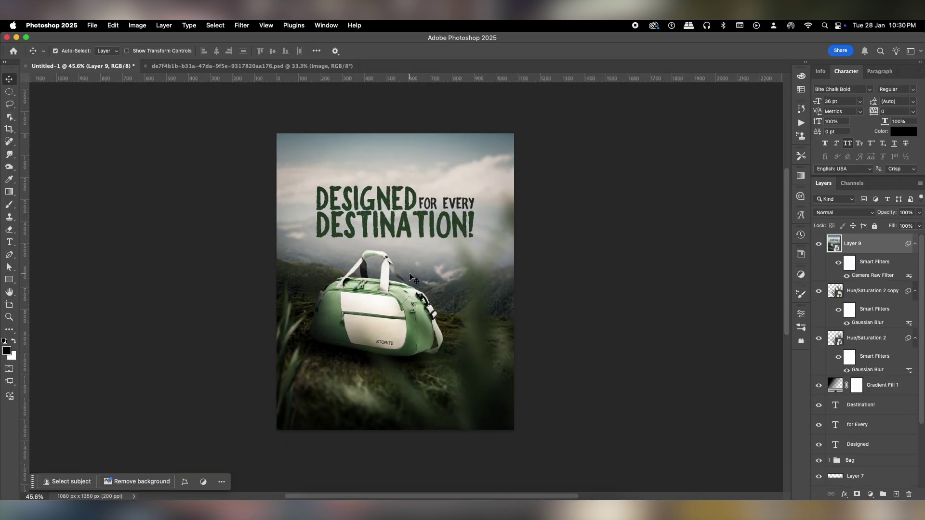
scroll(424, 285, "up", 1)
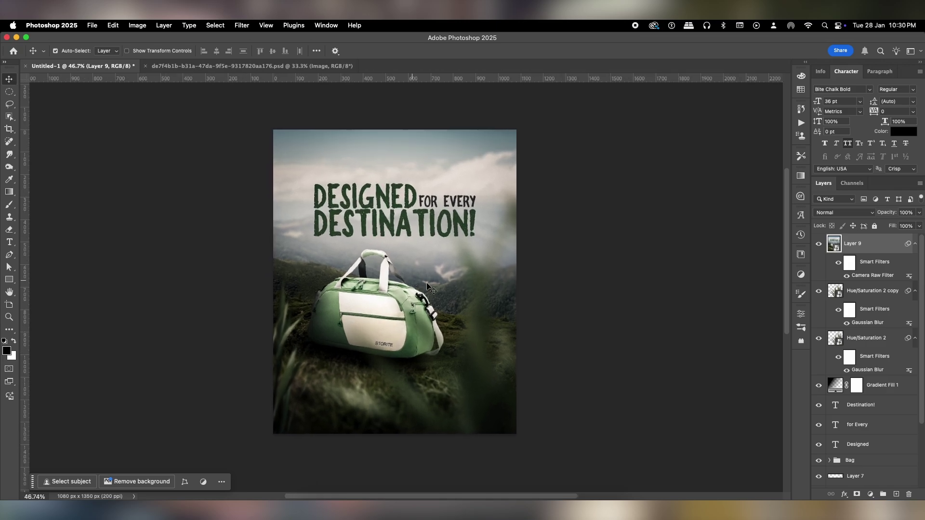
left_click_drag(314, 258, 118, 436)
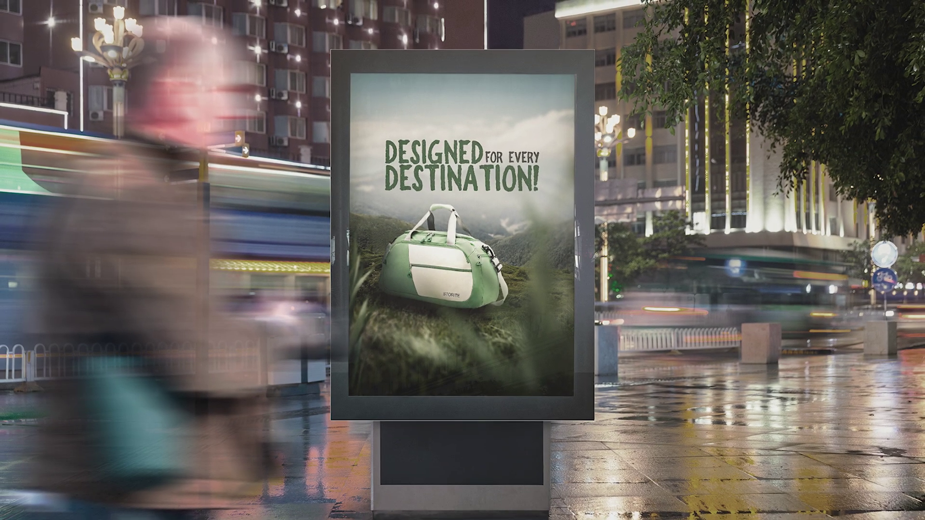